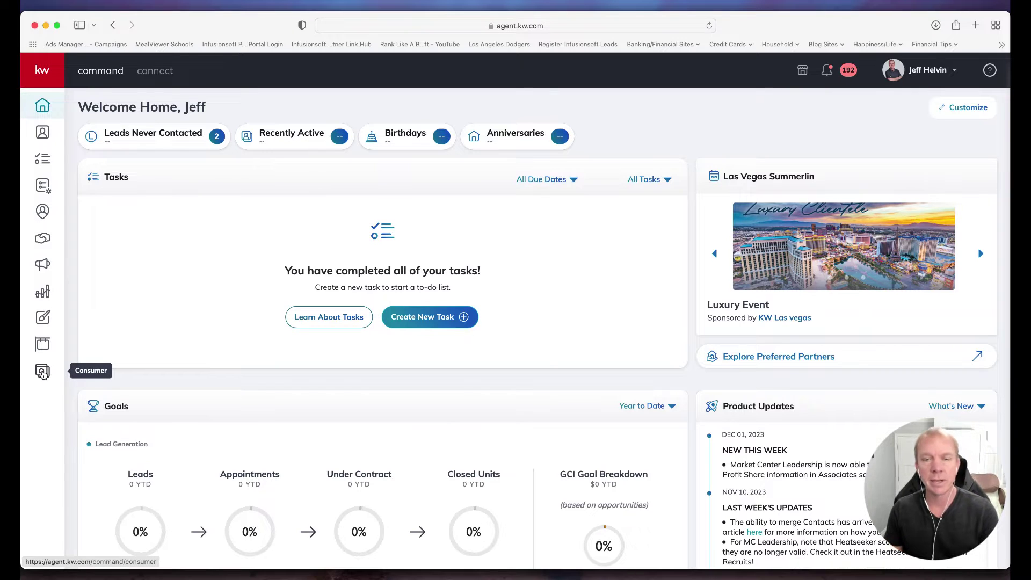
Open the Consumer section's My Website tab and scroll down to its Preferences settings.
left_click(43, 375)
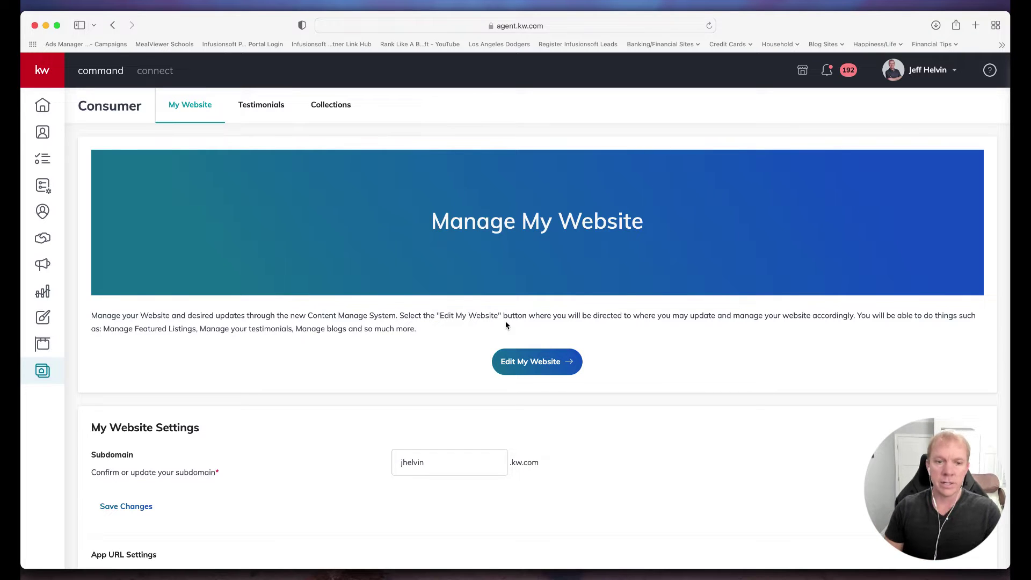
scroll(453, 361, "down", 5)
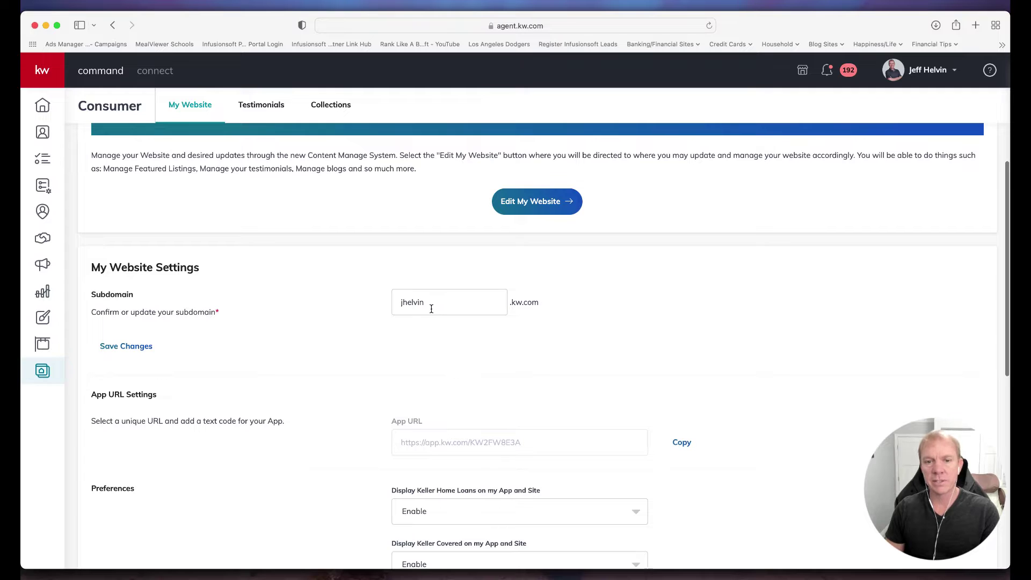
scroll(419, 301, "down", 1)
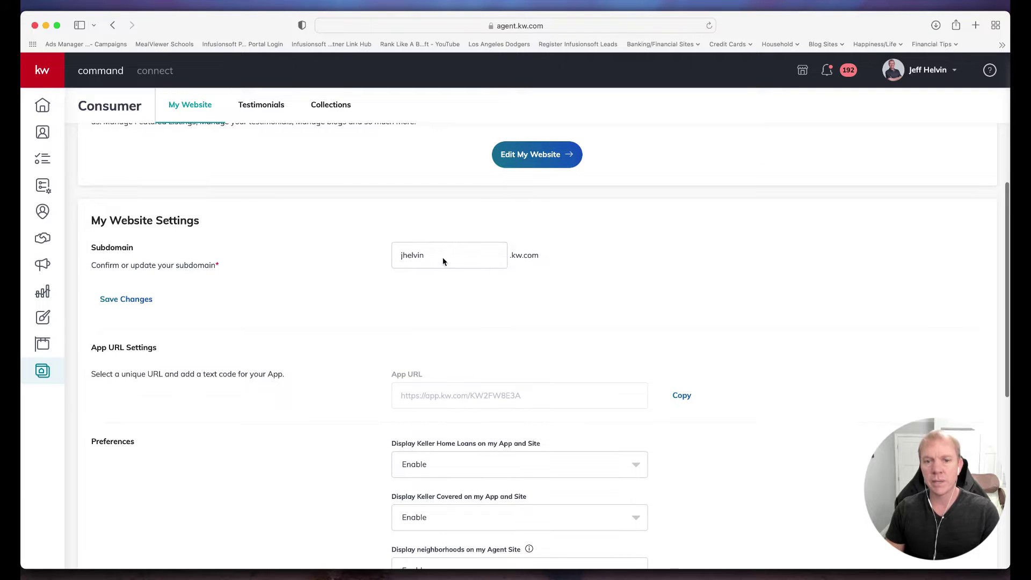
scroll(357, 340, "down", 3)
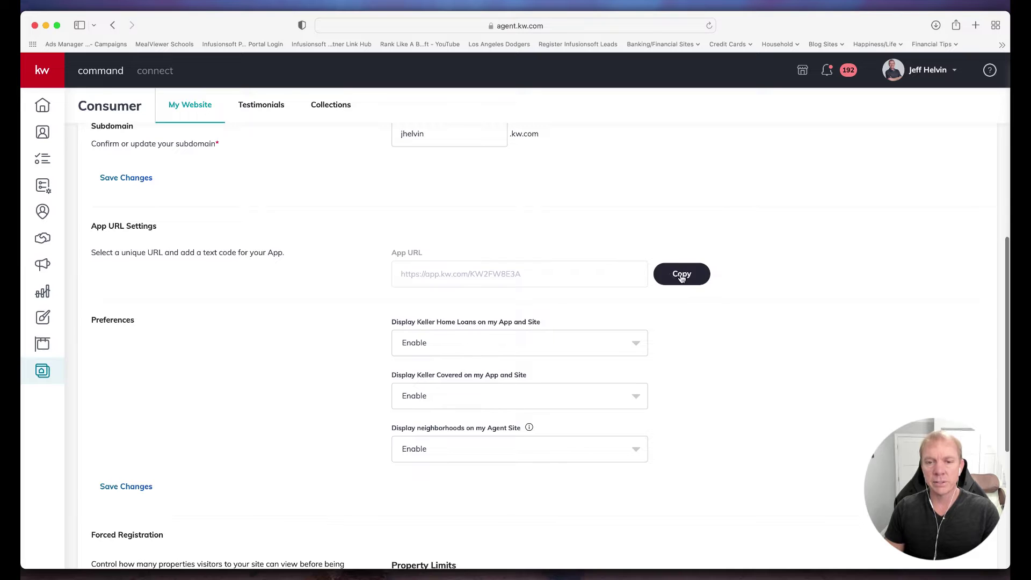
scroll(376, 314, "down", 2)
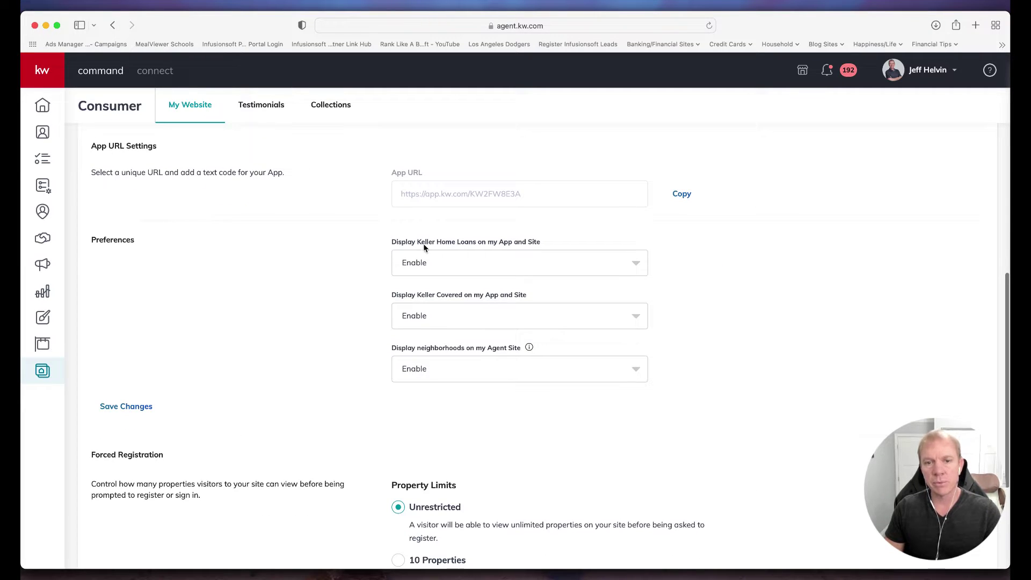
Set both Keller Home Loans and Keller Covered display options to Disable.
left_click(485, 261)
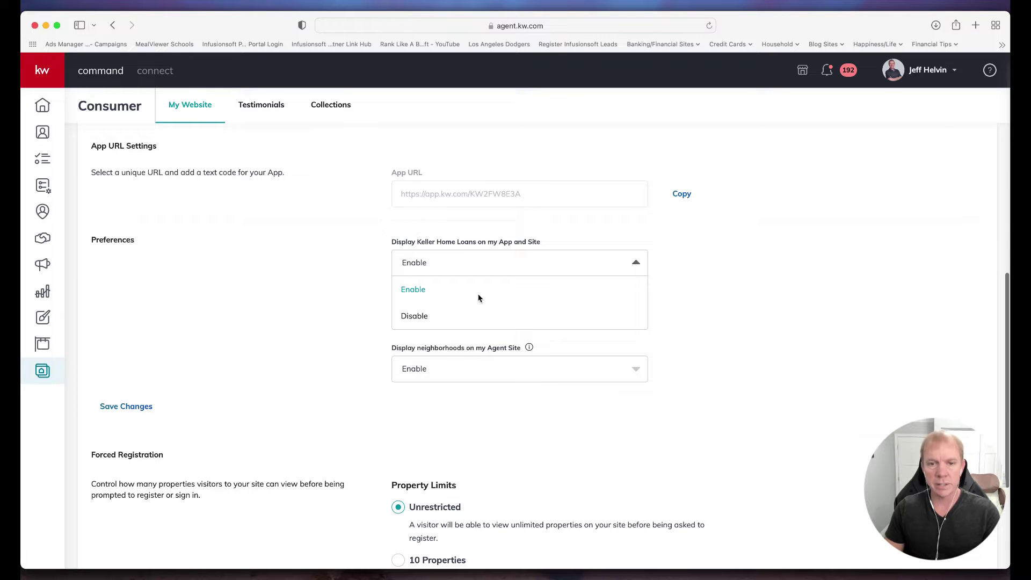
left_click(435, 319)
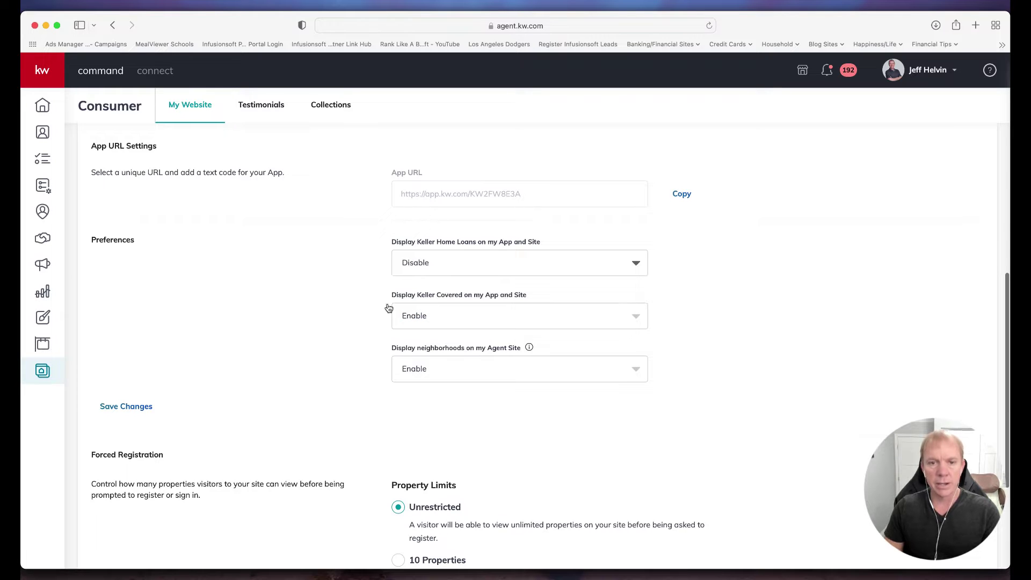
scroll(356, 309, "down", 1)
left_click(452, 291)
left_click(433, 339)
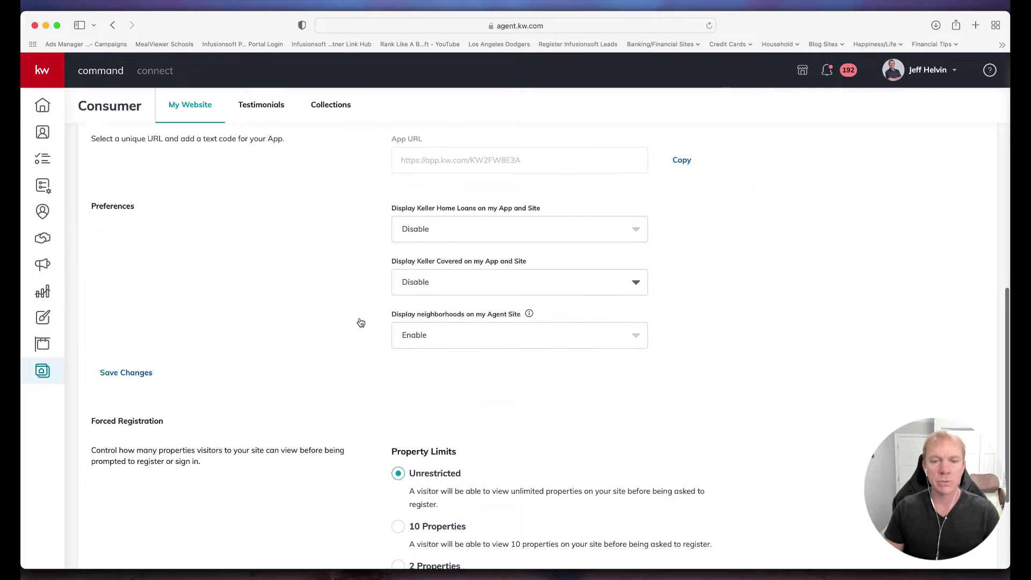
Save the Preferences changes and review the Forced Registration property limit.
scroll(361, 322, "down", 1)
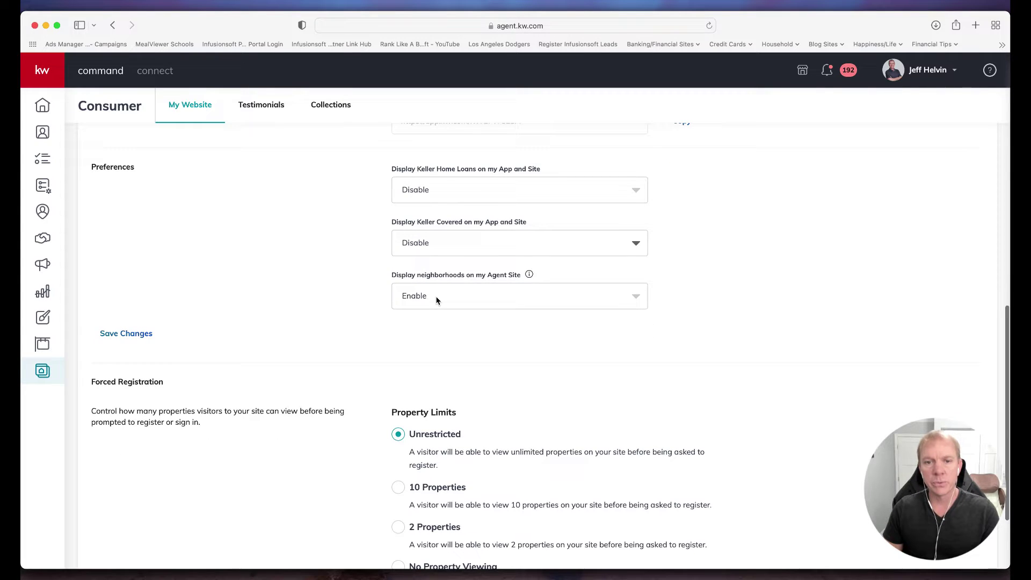
scroll(381, 299, "down", 1)
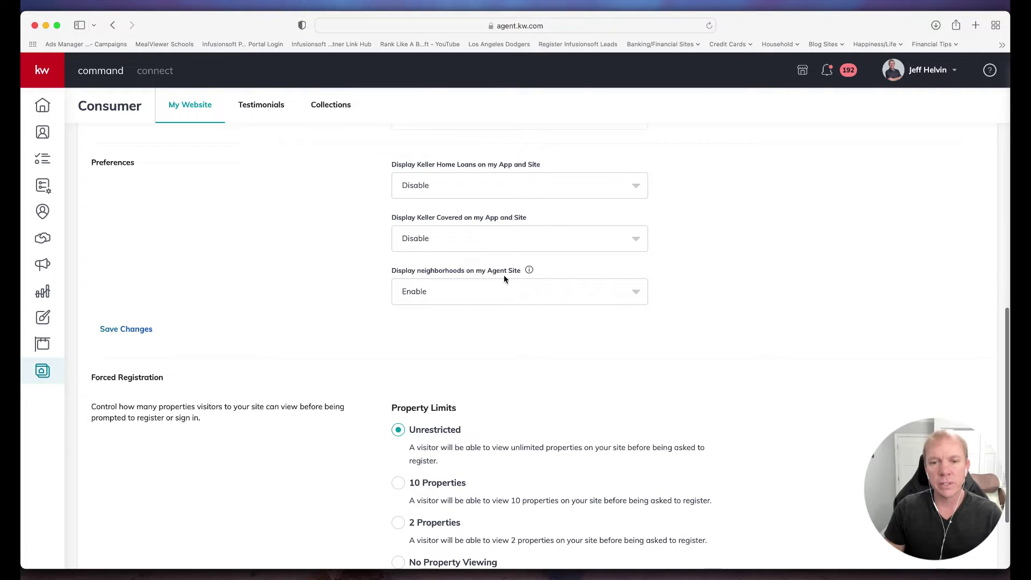
mouse_move(530, 270)
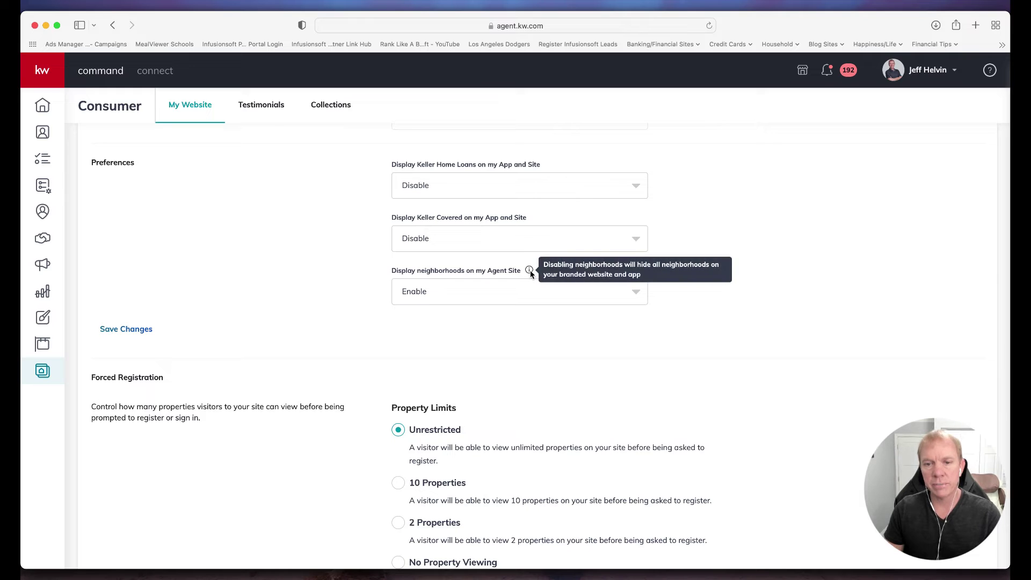
scroll(365, 302, "down", 2)
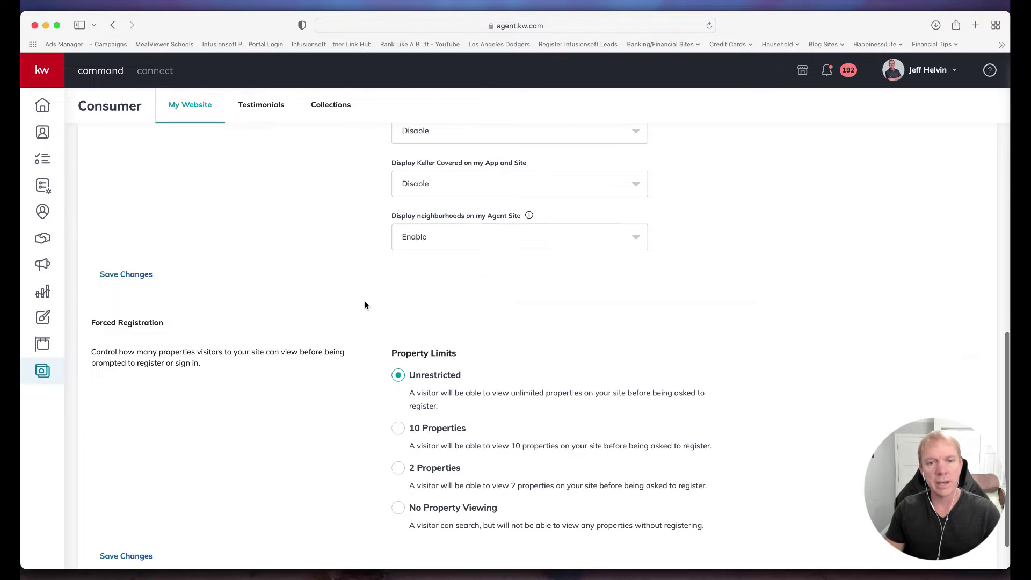
left_click(127, 270)
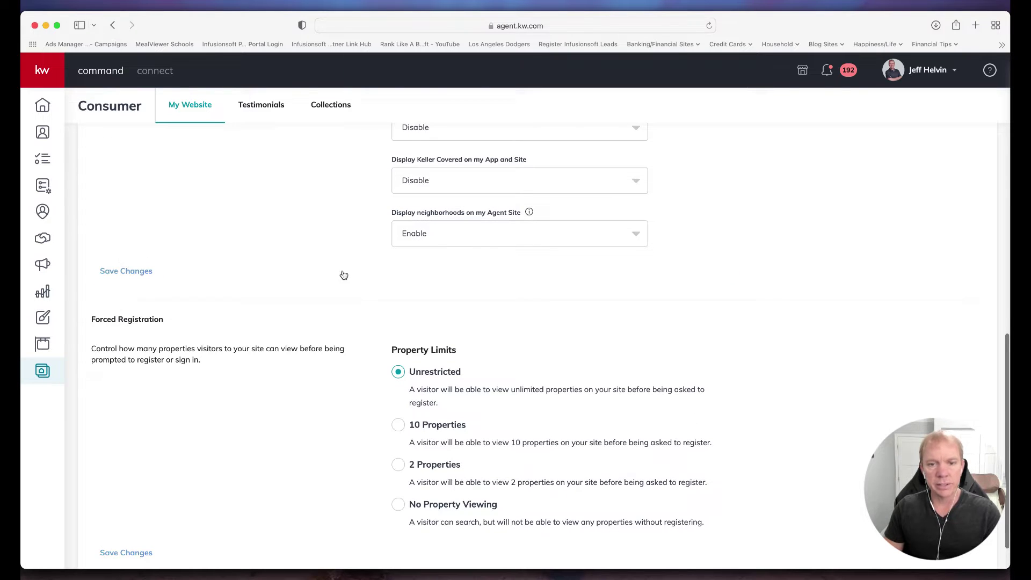
scroll(354, 276, "up", 2)
scroll(395, 282, "down", 3)
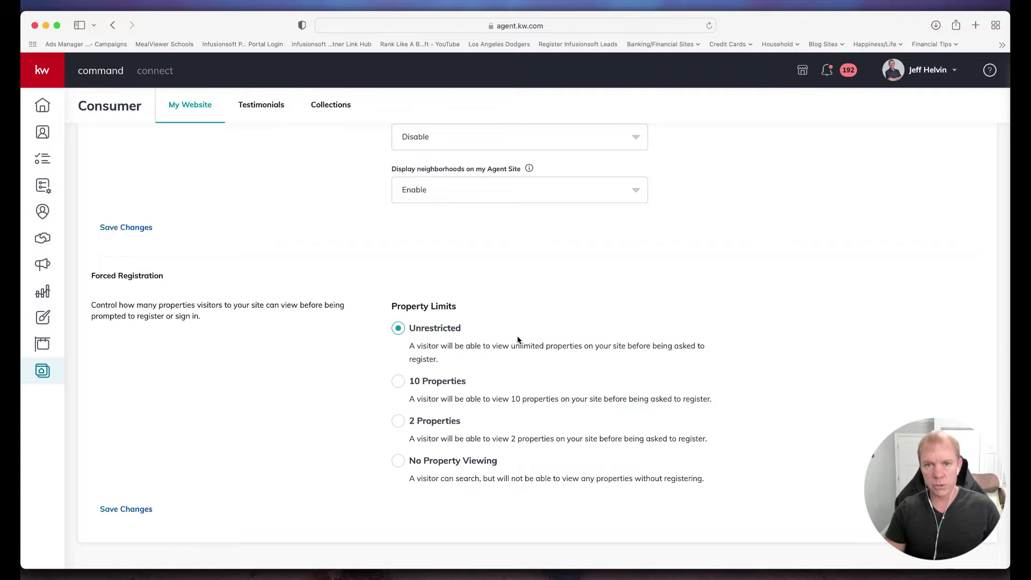
Load the agent's public website in a new Safari tab.
key("super+t")
type("jhel")
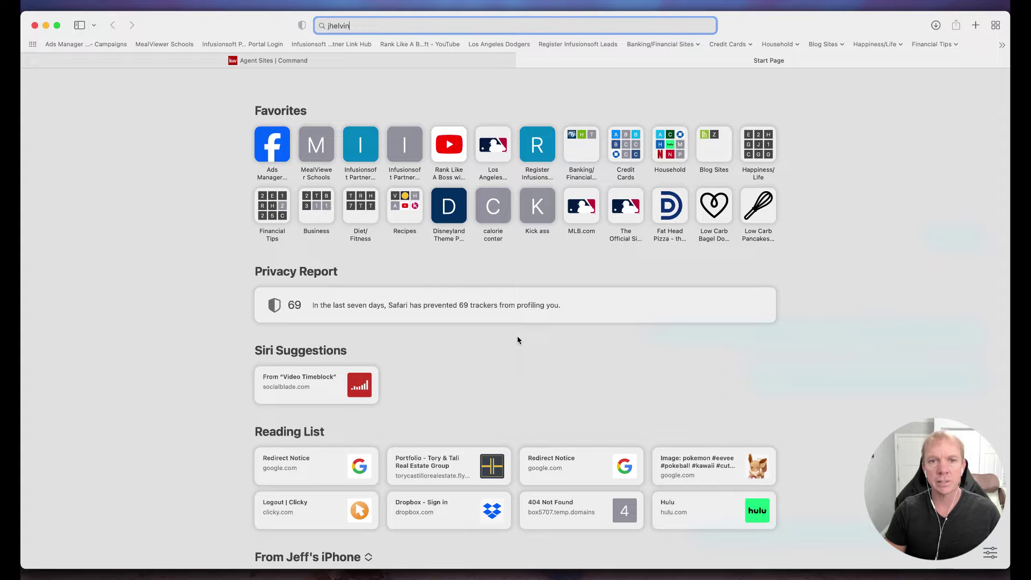
type("vin")
key("Return")
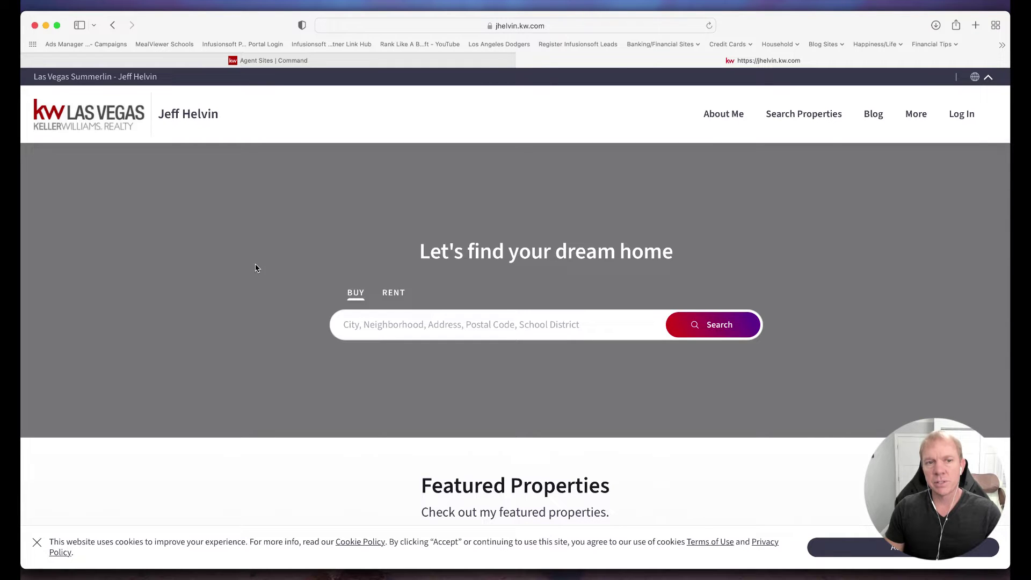
Scroll through the public website and view its extra pages such as Leave a Review.
scroll(484, 341, "down", 5)
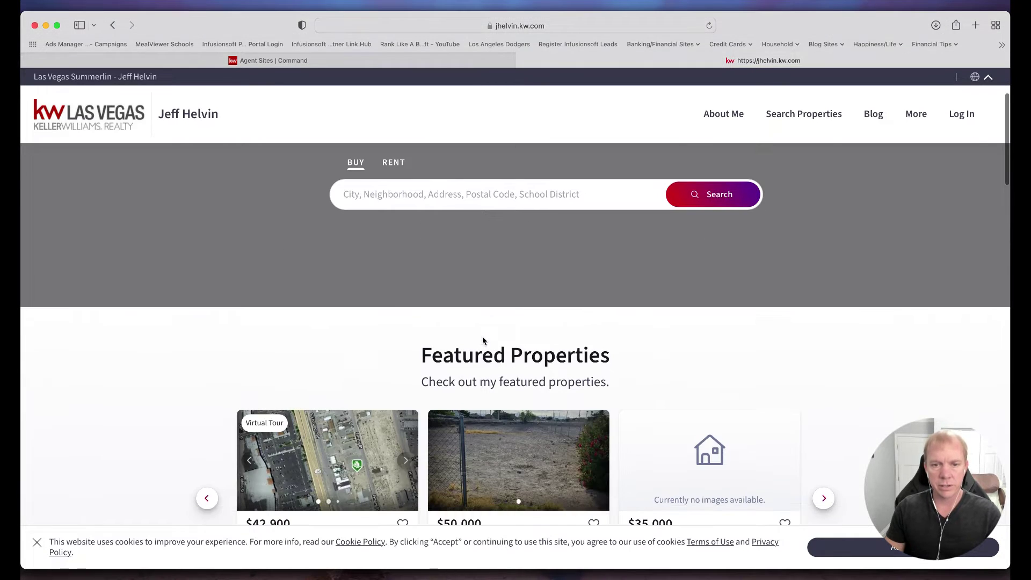
scroll(472, 315, "down", 5)
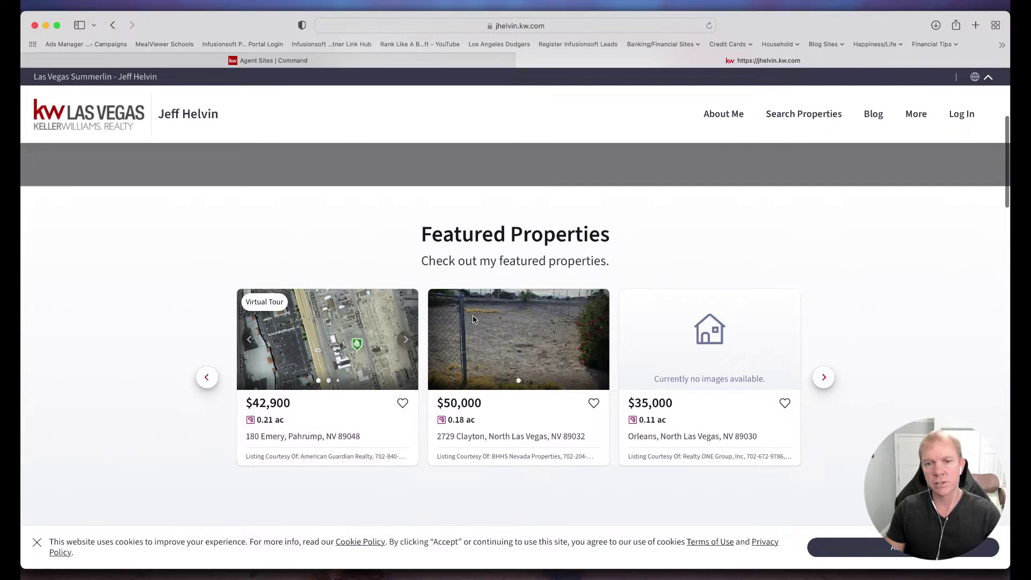
scroll(527, 372, "down", 5)
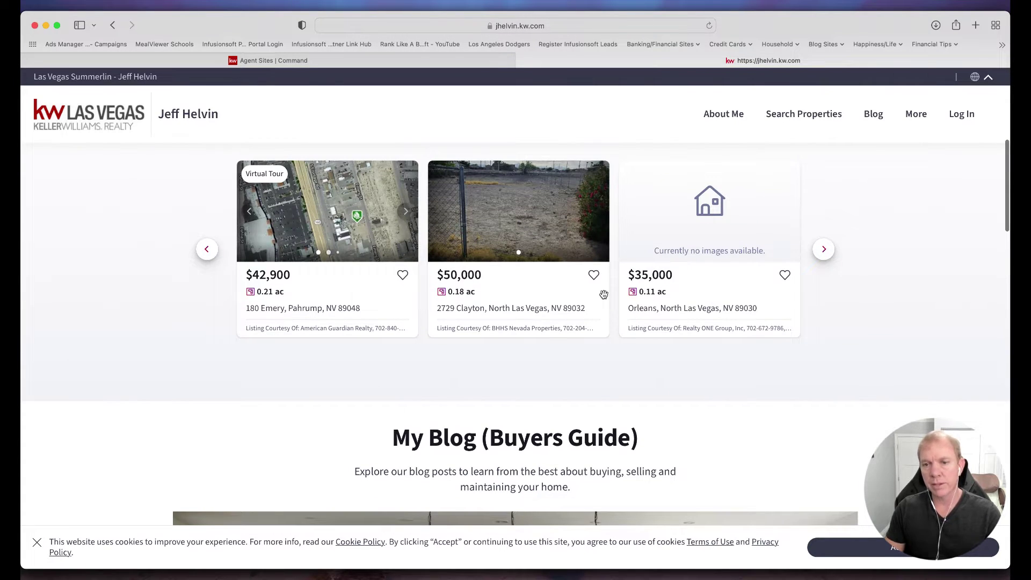
scroll(455, 367, "up", 2)
scroll(591, 320, "down", 10)
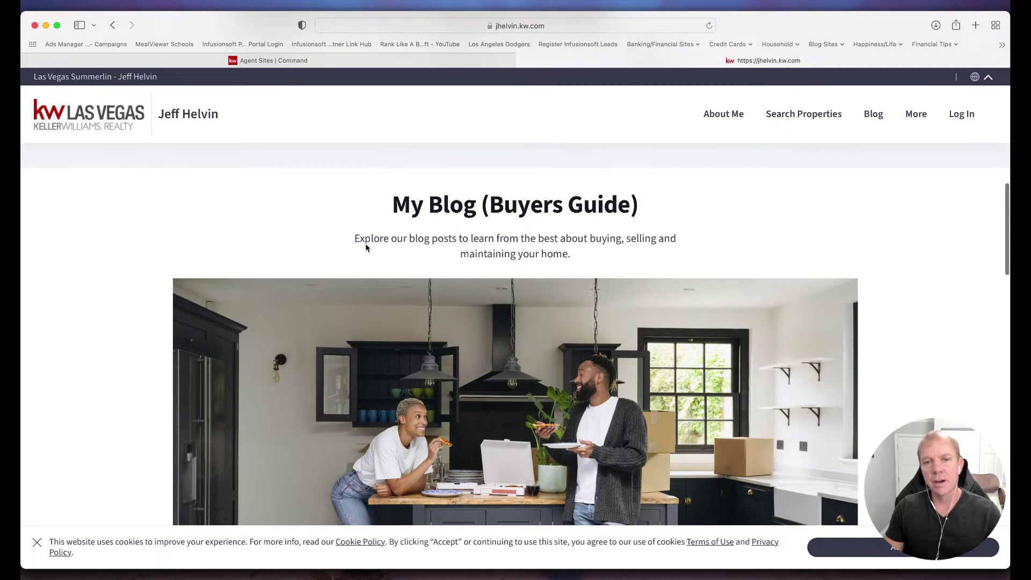
scroll(365, 246, "down", 9)
scroll(366, 246, "down", 8)
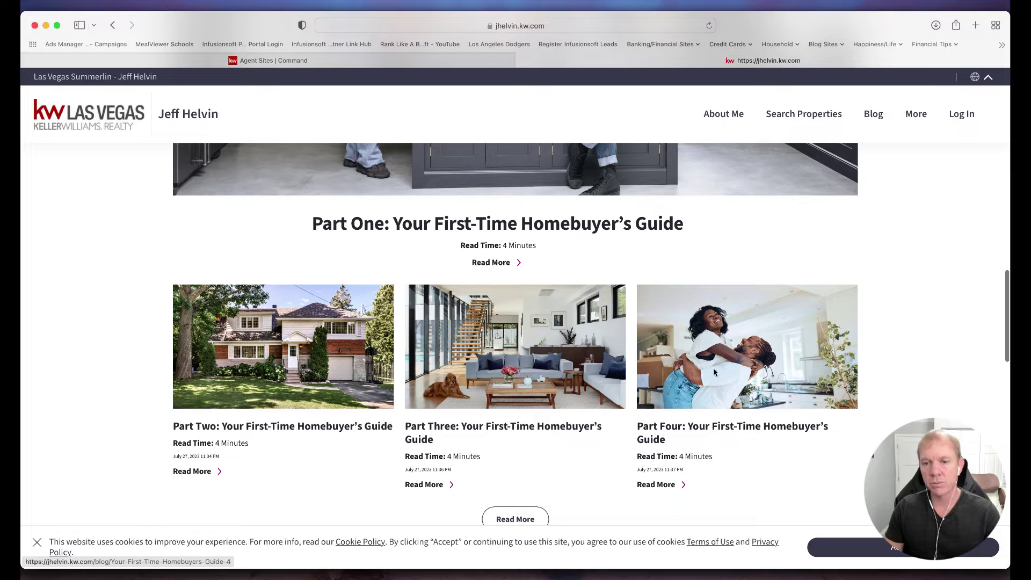
scroll(668, 417, "down", 15)
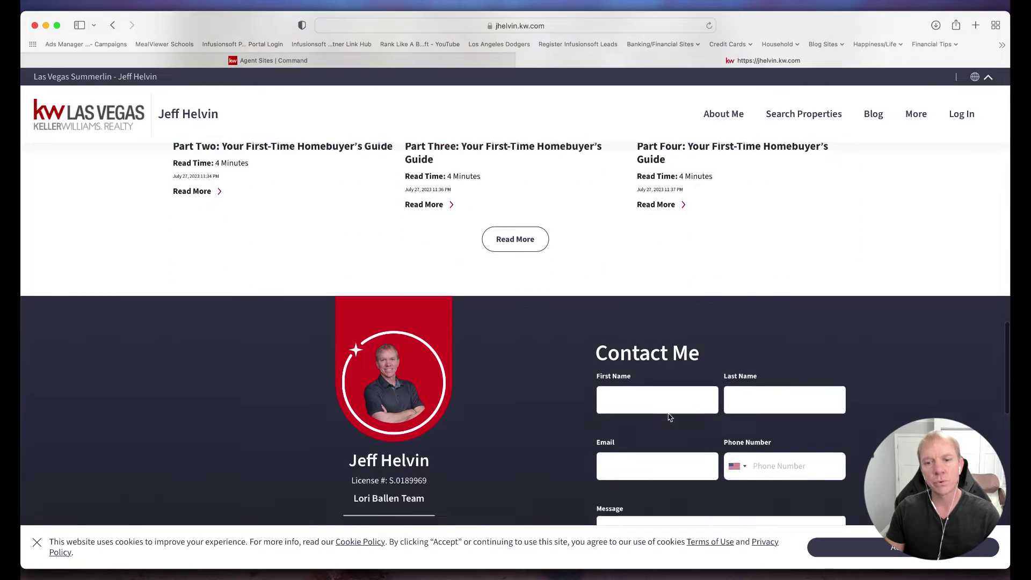
scroll(668, 417, "down", 20)
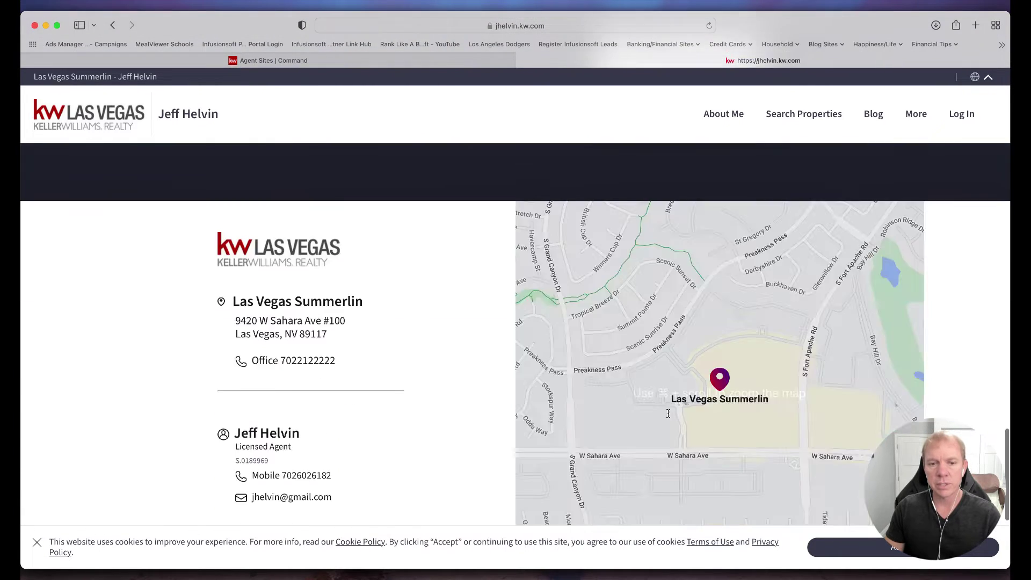
scroll(669, 414, "down", 5)
scroll(669, 414, "up", 20)
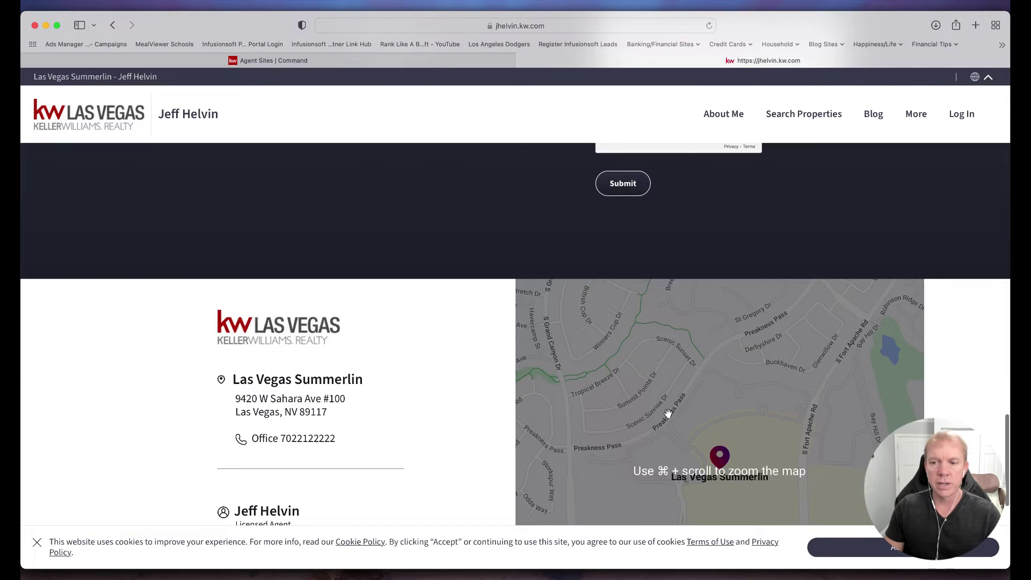
scroll(668, 414, "up", 20)
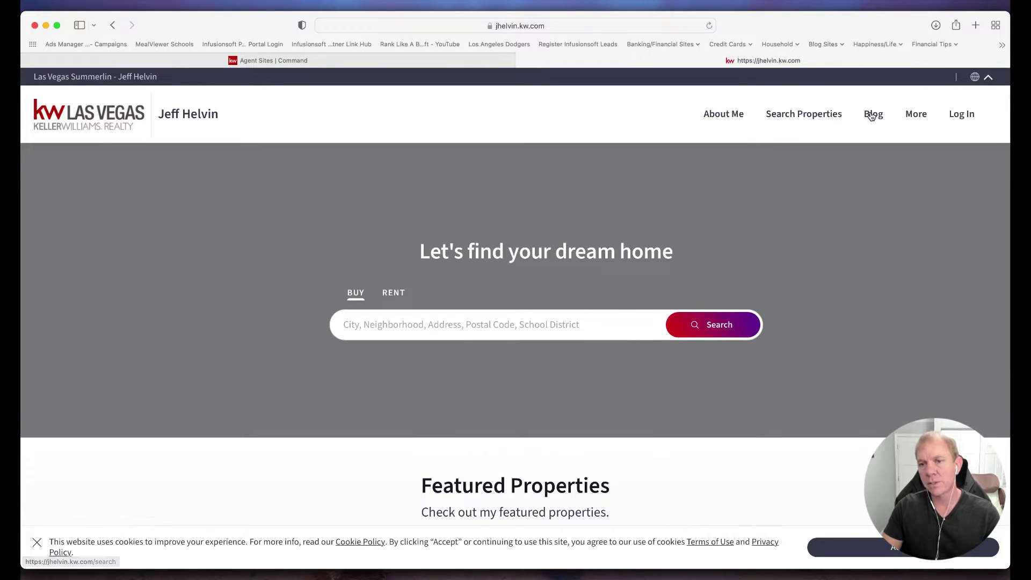
left_click(917, 115)
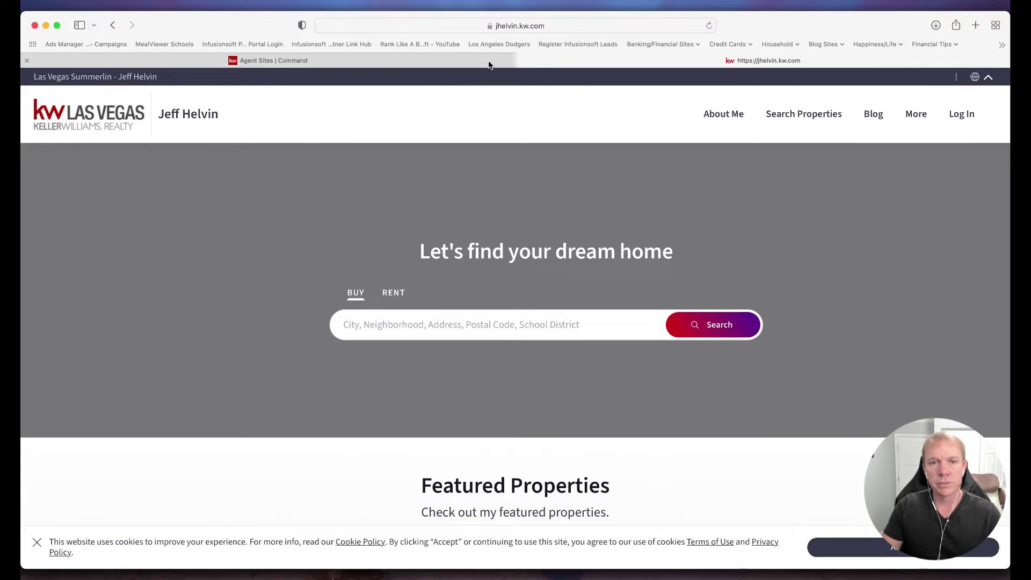
Return to the Command My Website settings and launch Edit My Website.
left_click(470, 63)
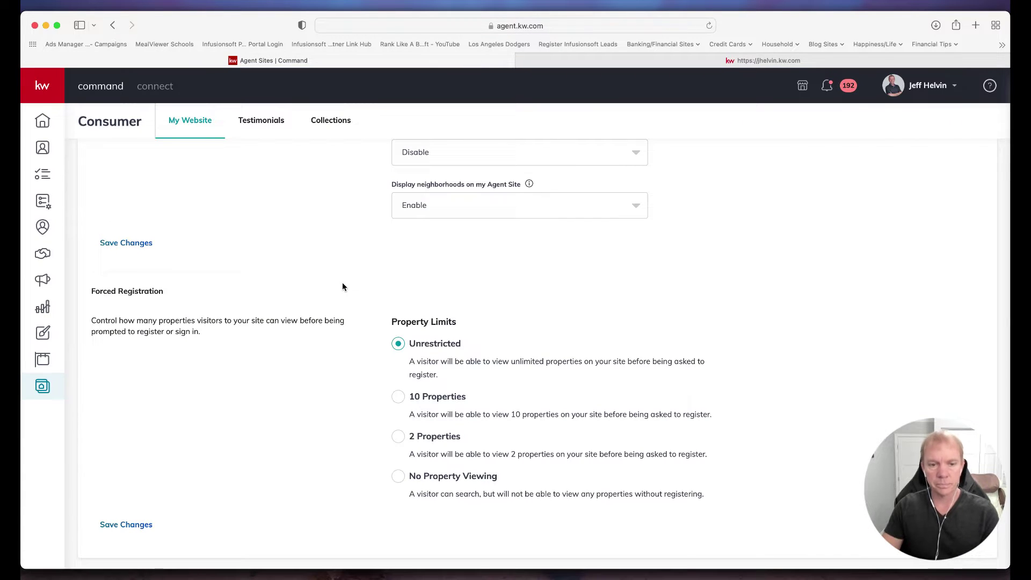
scroll(342, 287, "up", 3)
scroll(343, 288, "down", 3)
scroll(424, 363, "up", 10)
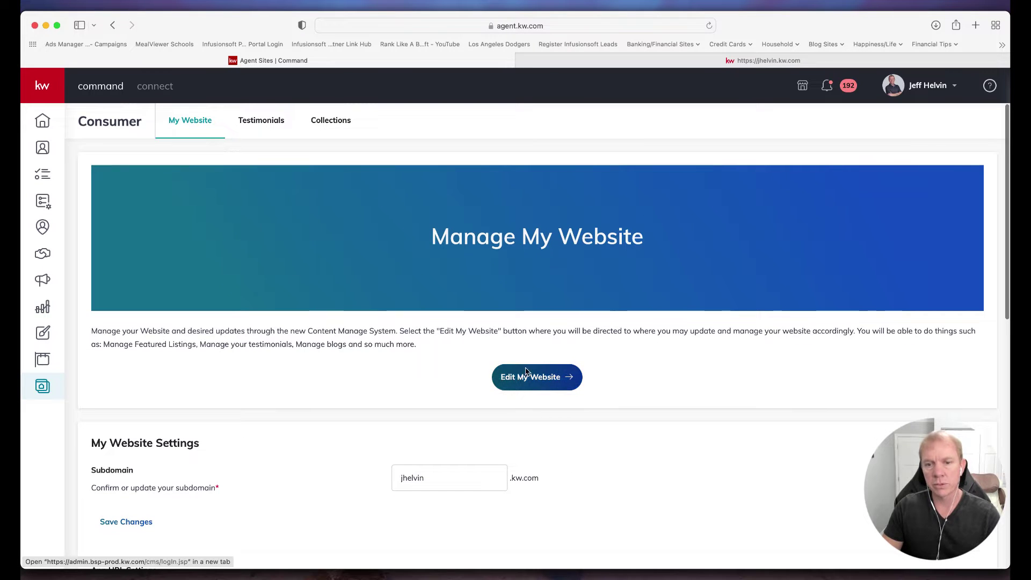
left_click(536, 378)
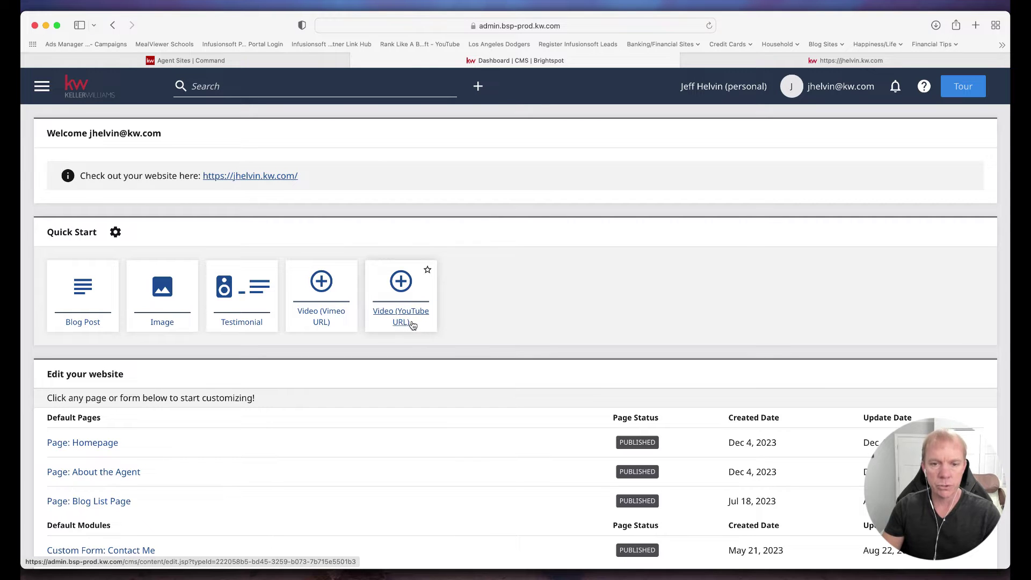
scroll(124, 397, "down", 1)
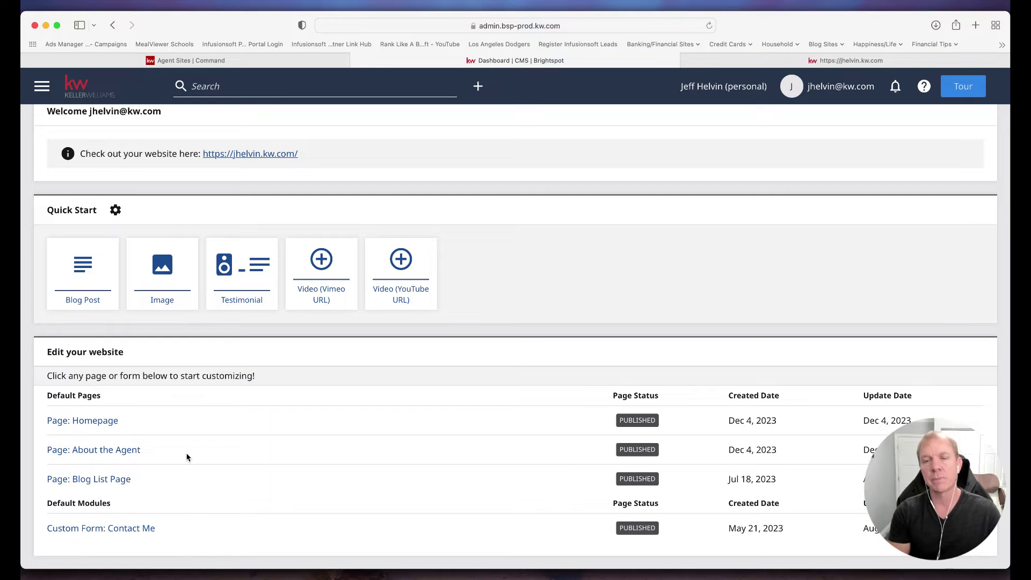
scroll(187, 457, "up", 1)
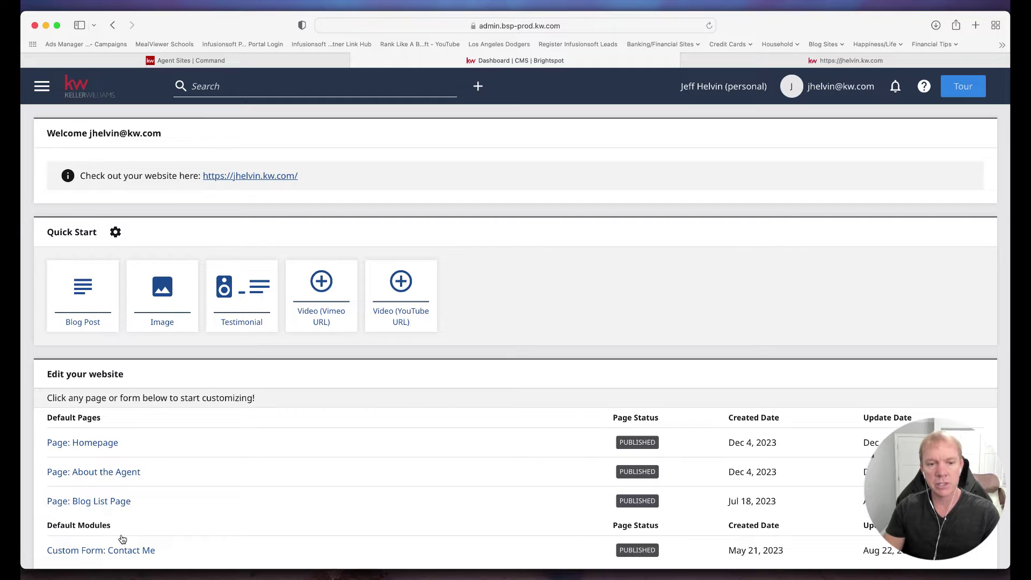
scroll(121, 537, "down", 1)
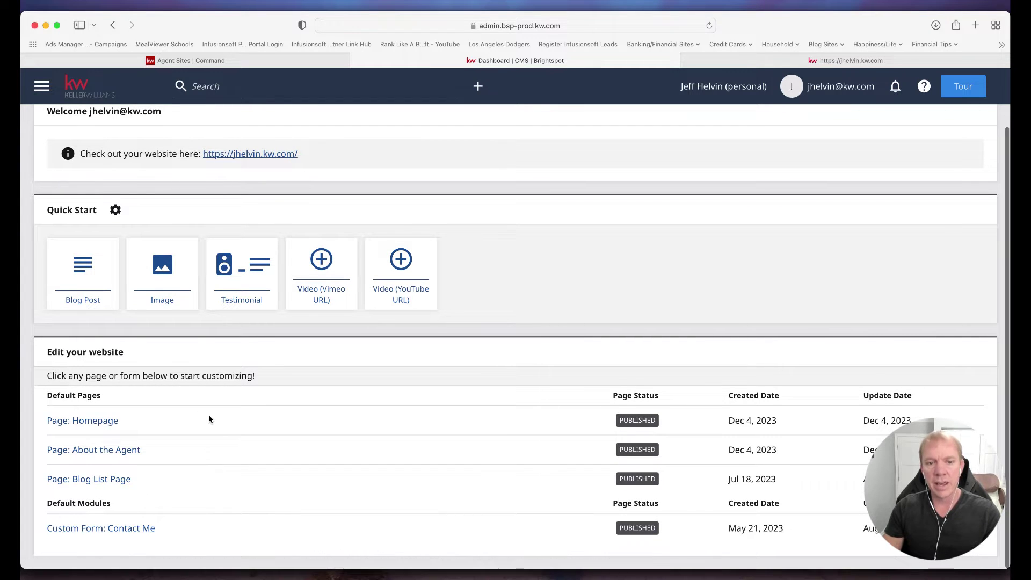
scroll(209, 419, "up", 1)
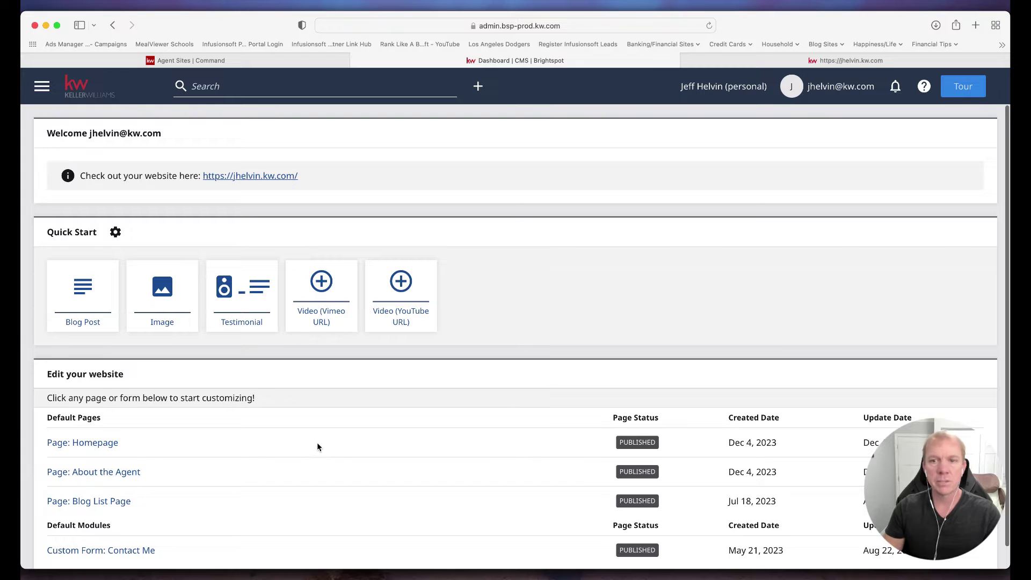
scroll(317, 446, "down", 1)
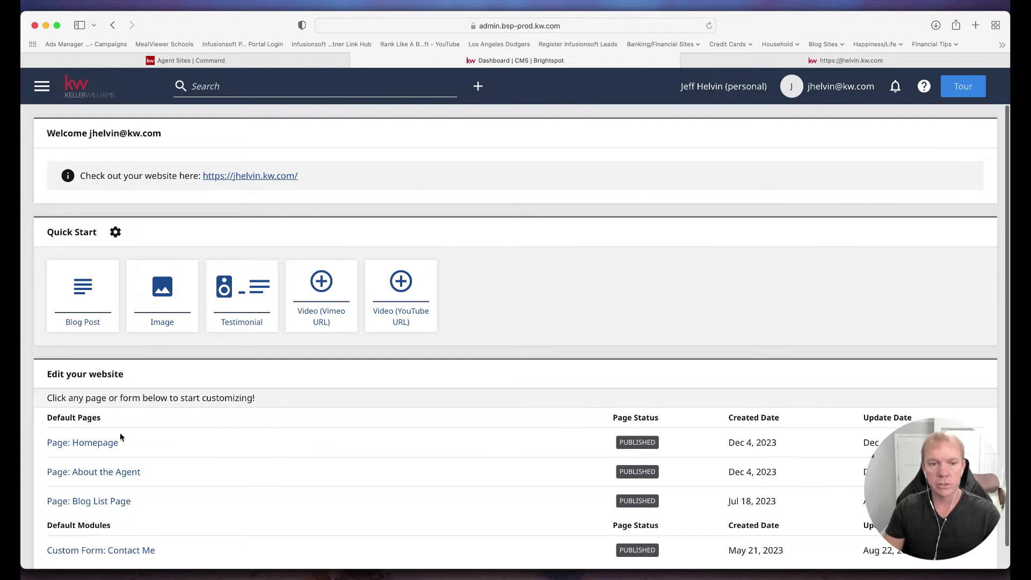
left_click(100, 446)
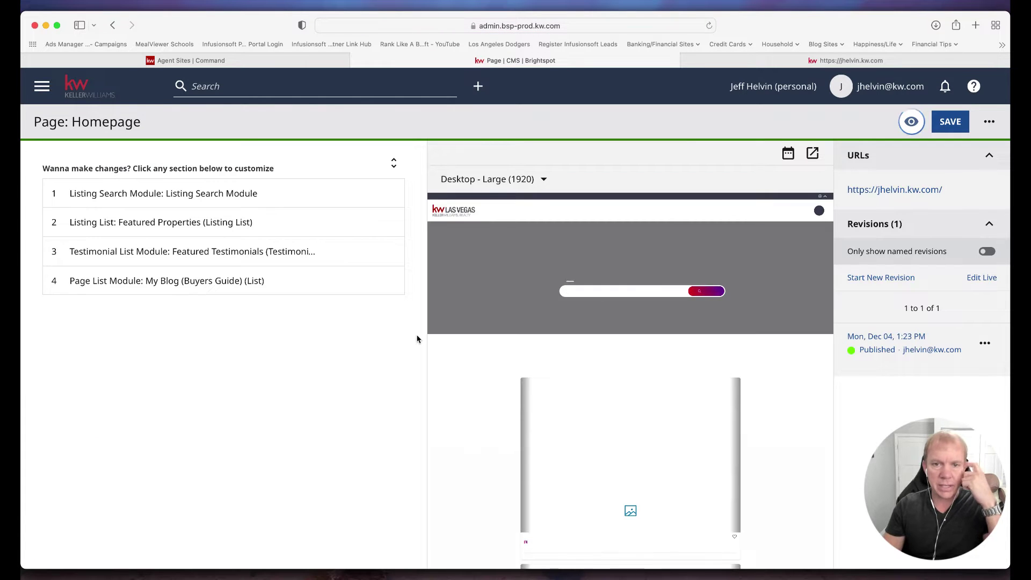
Scroll the Homepage preview and expand the Listing Search Module's title and image settings.
scroll(590, 279, "down", 5)
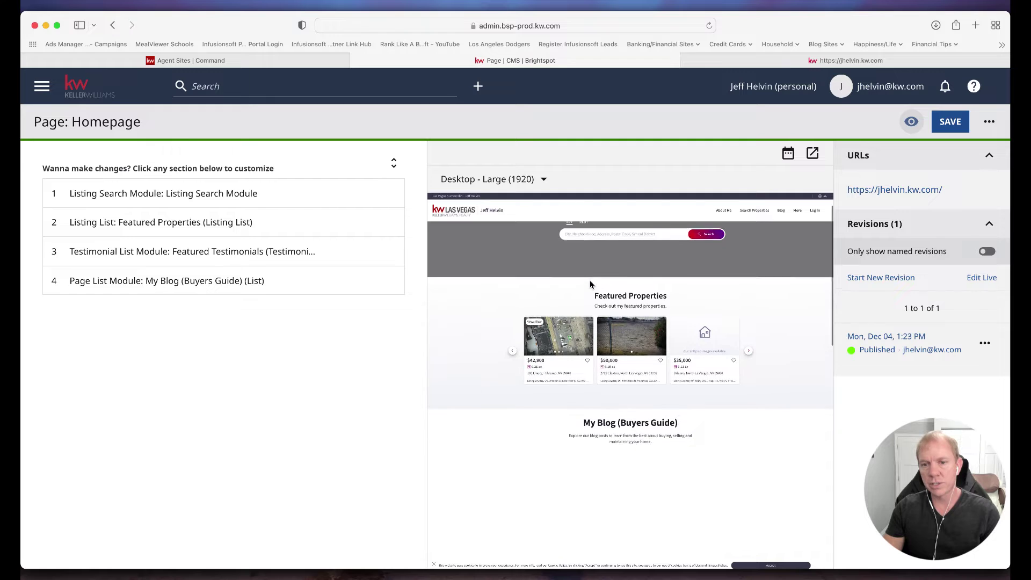
scroll(647, 229, "up", 5)
scroll(592, 314, "down", 5)
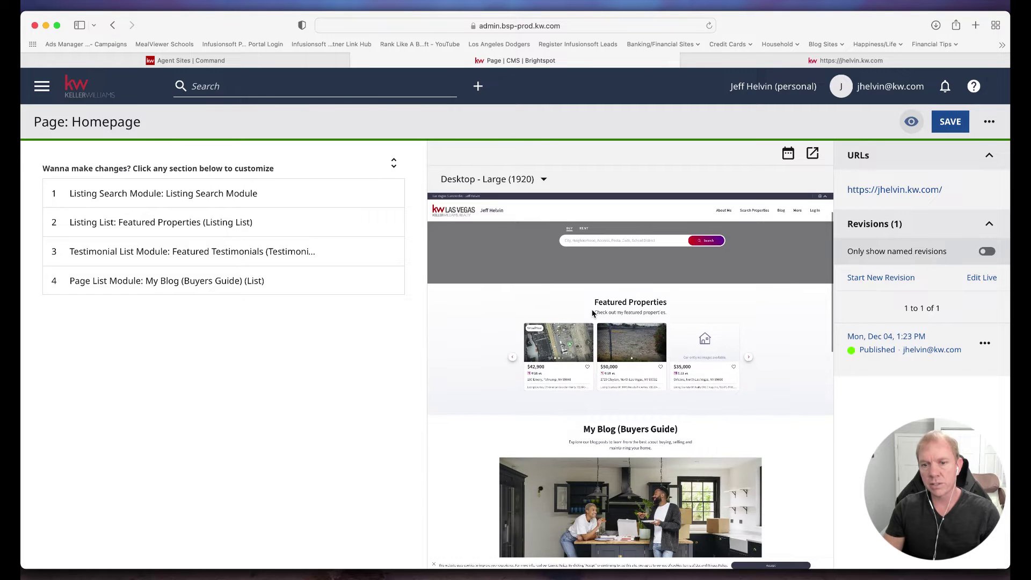
scroll(593, 313, "down", 10)
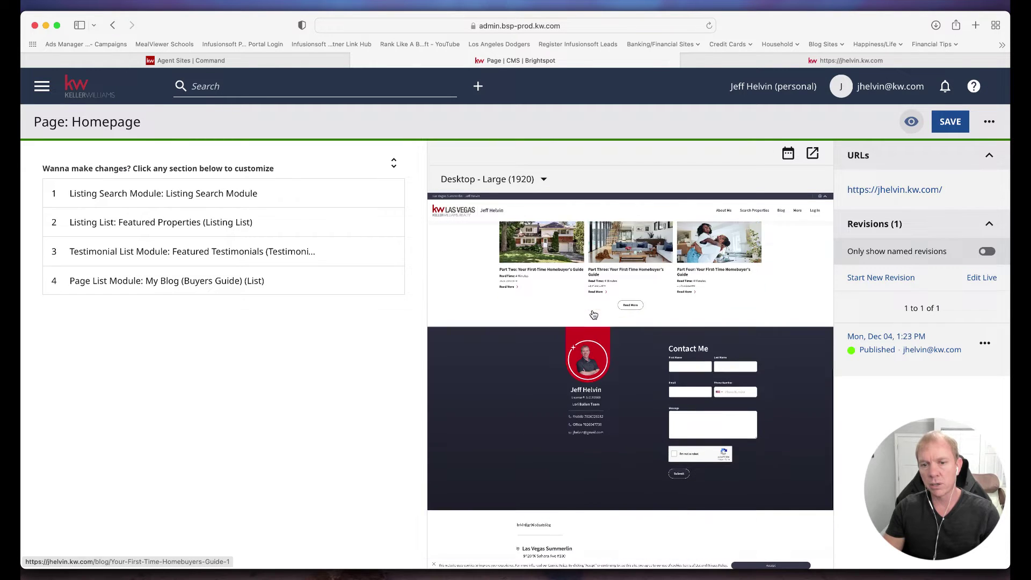
scroll(623, 362, "up", 5)
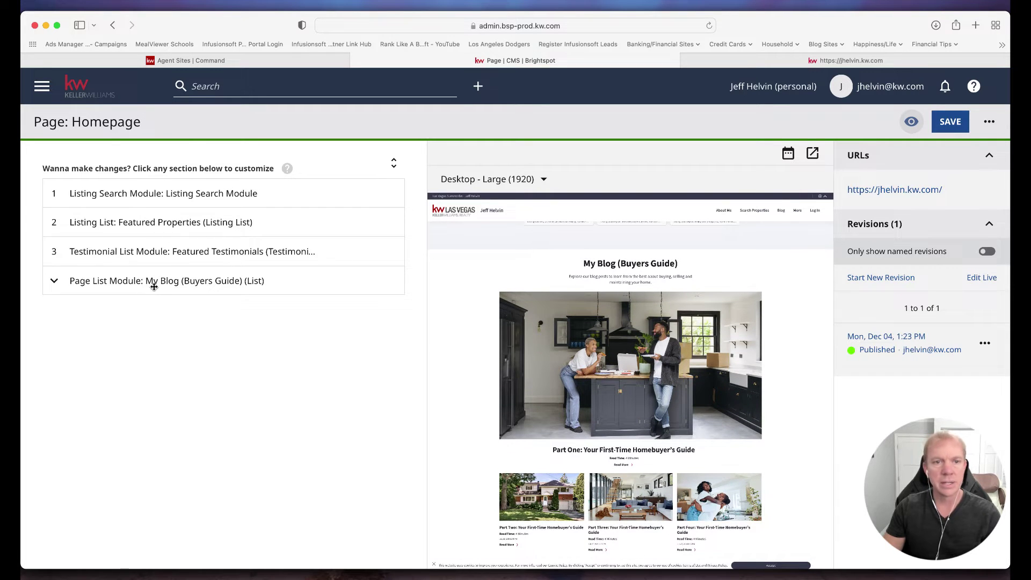
left_click(111, 199)
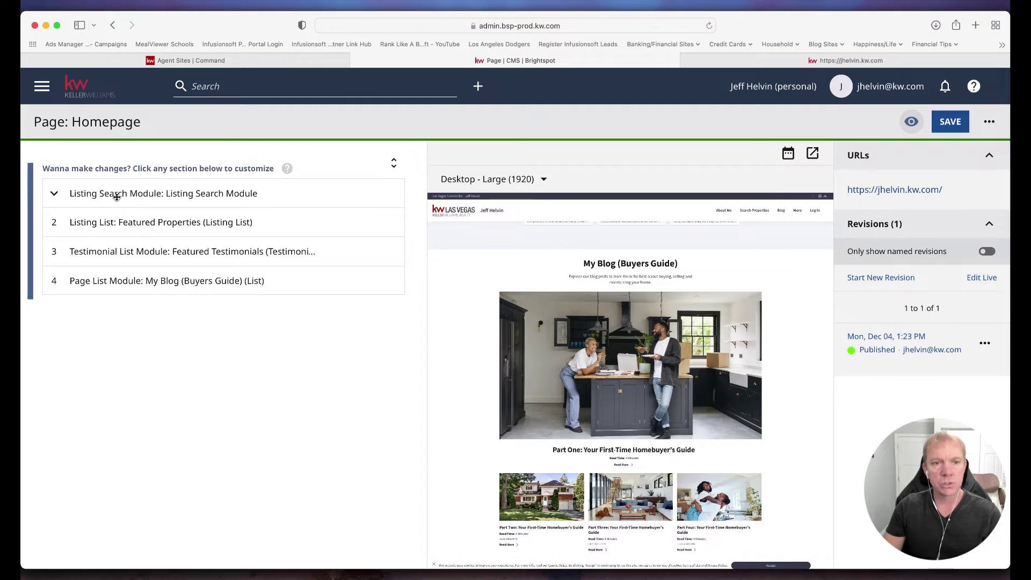
scroll(267, 325, "down", 2)
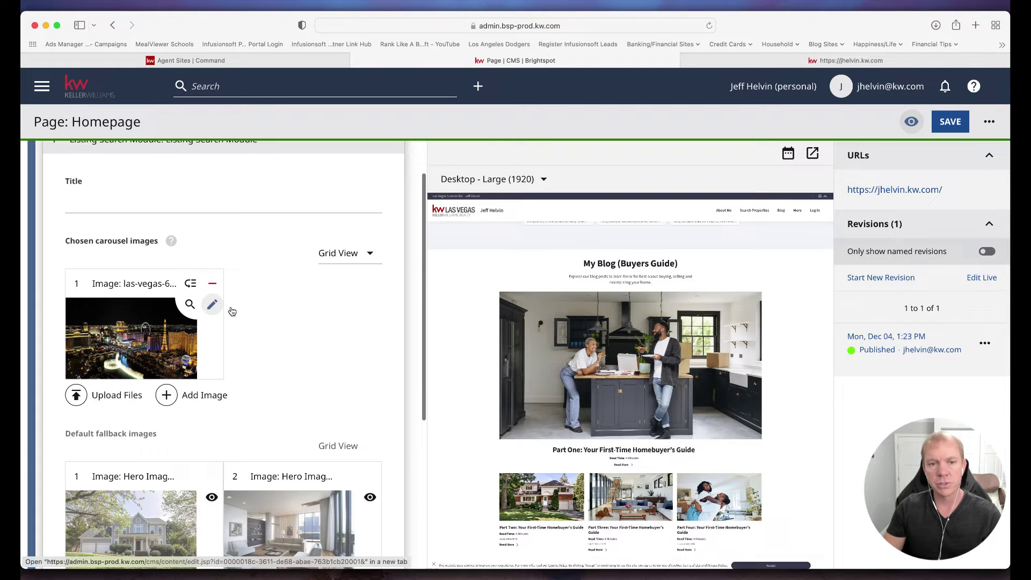
scroll(264, 309, "up", 1)
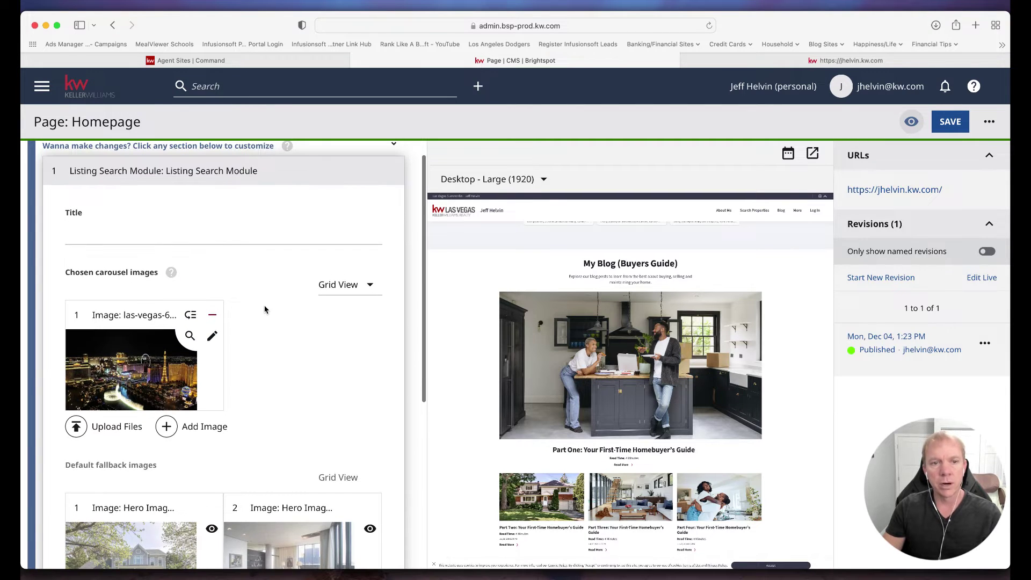
scroll(265, 307, "up", 1)
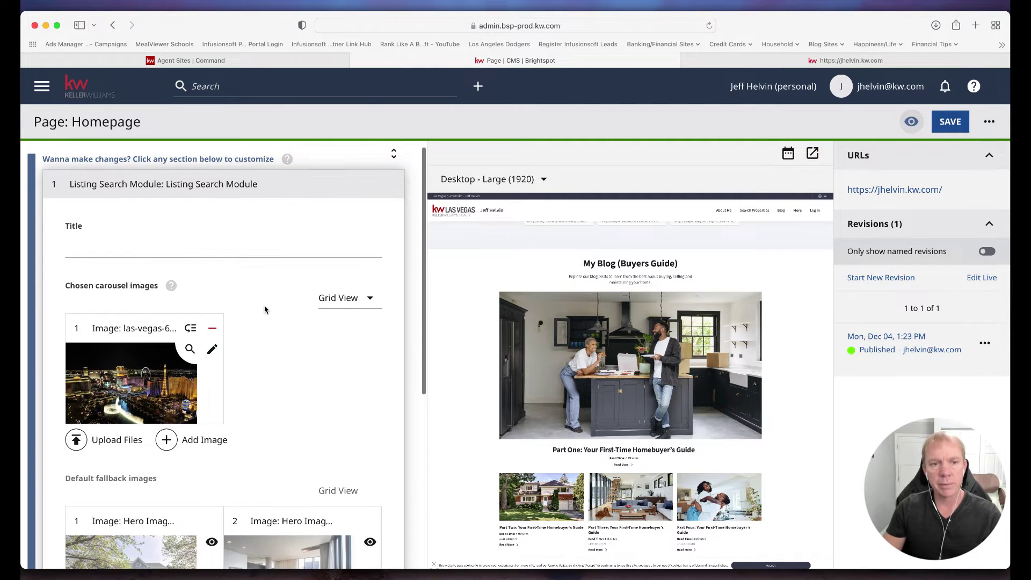
Title the Listing Search Module 'Las Vegas and Boulder City Real Estate'.
left_click(110, 251)
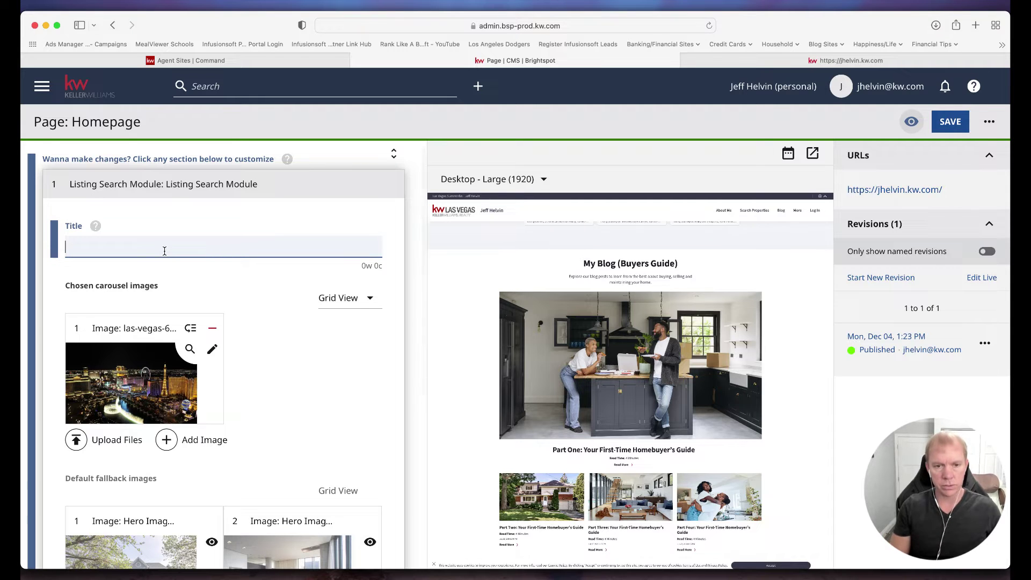
type("Las Vegas and Boulder ")
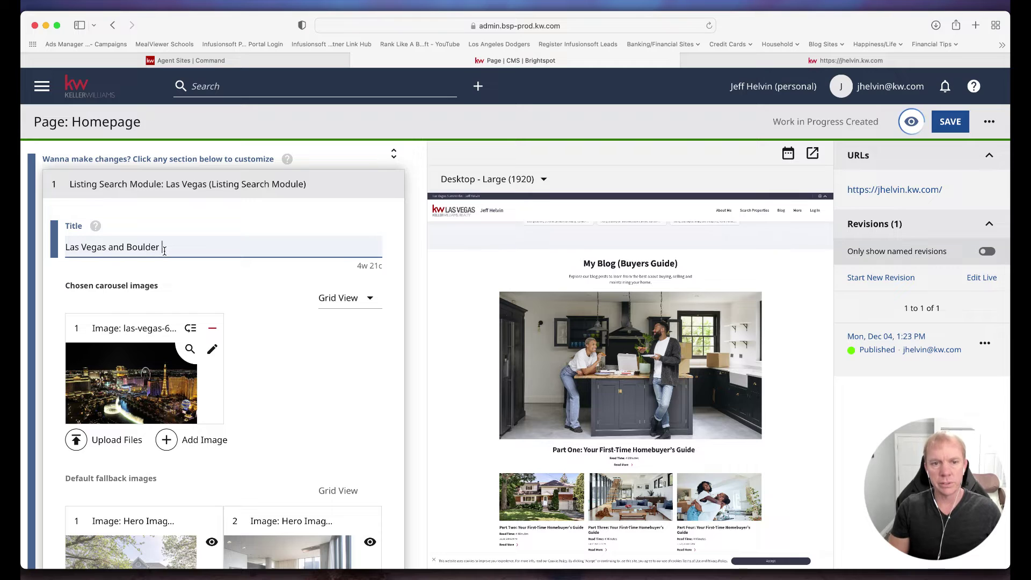
type("City Real Estate")
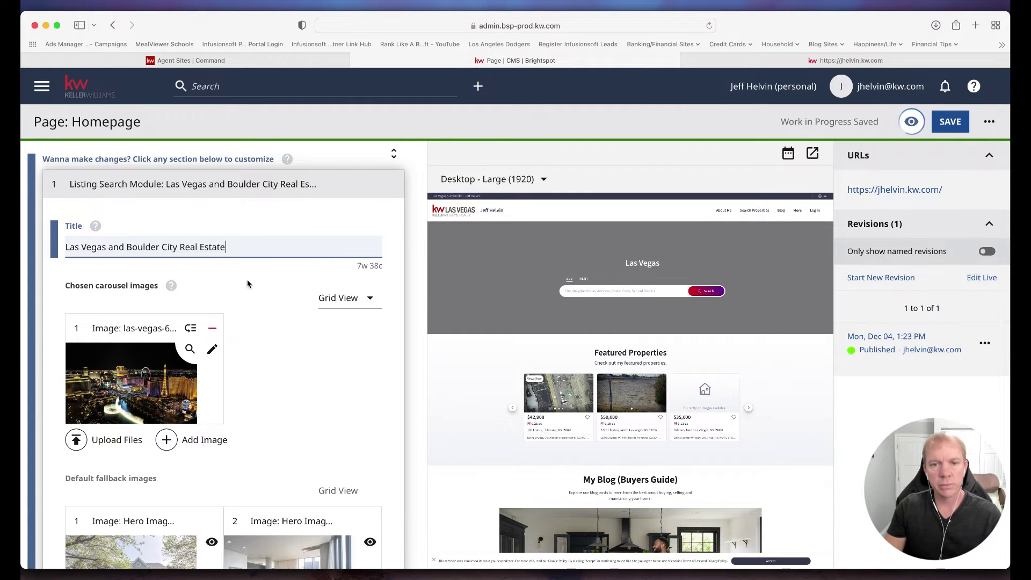
scroll(263, 290, "down", 4)
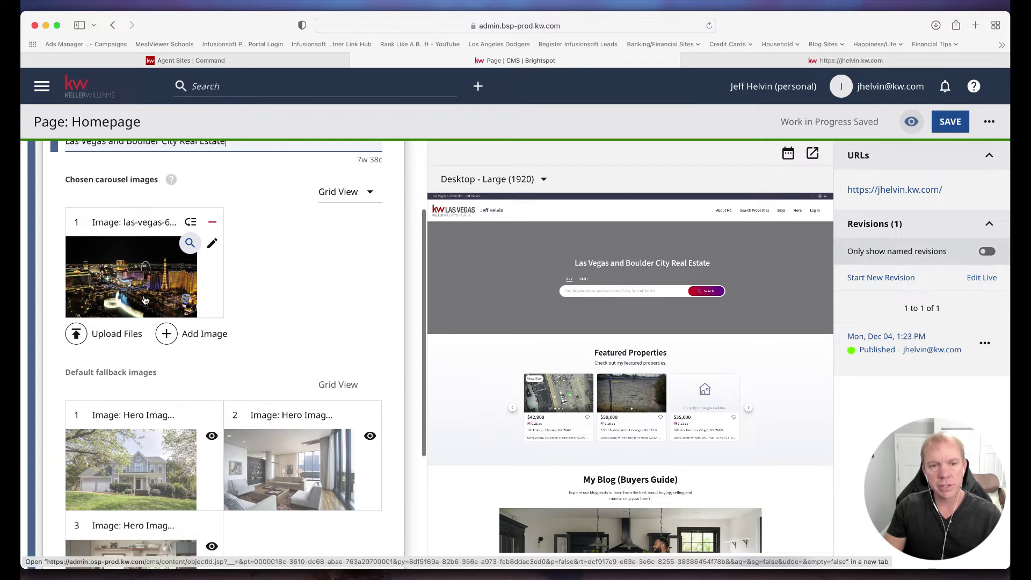
Check the carousel display and image library options, keeping grid layout and the single Las Vegas image.
left_click(342, 192)
left_click(272, 202)
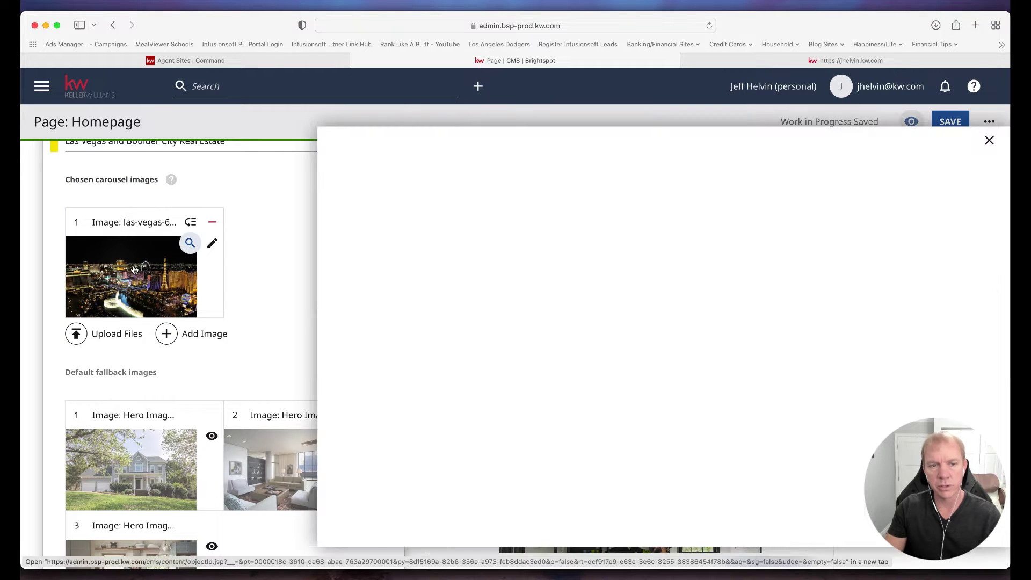
left_click(134, 269)
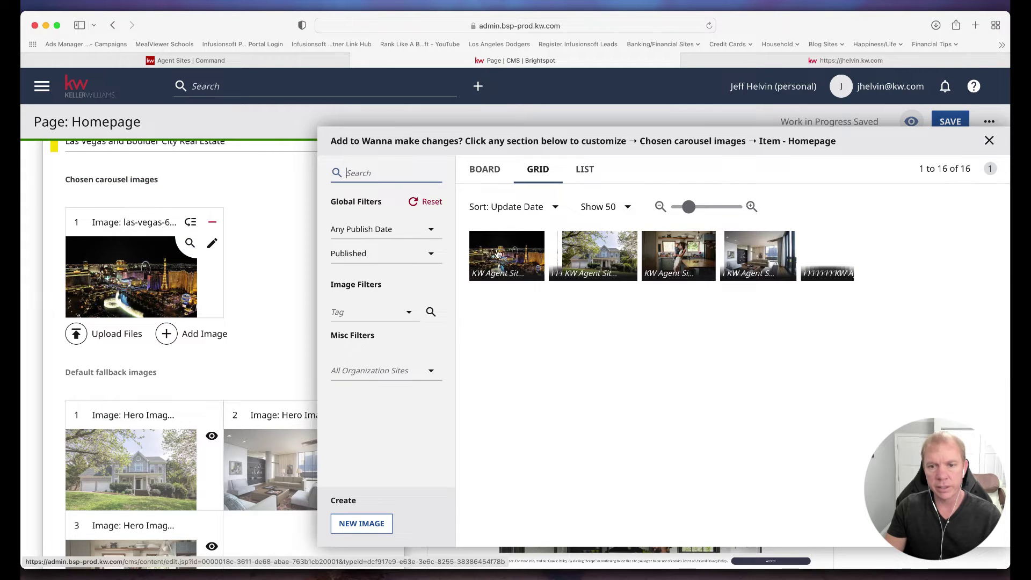
left_click(499, 255)
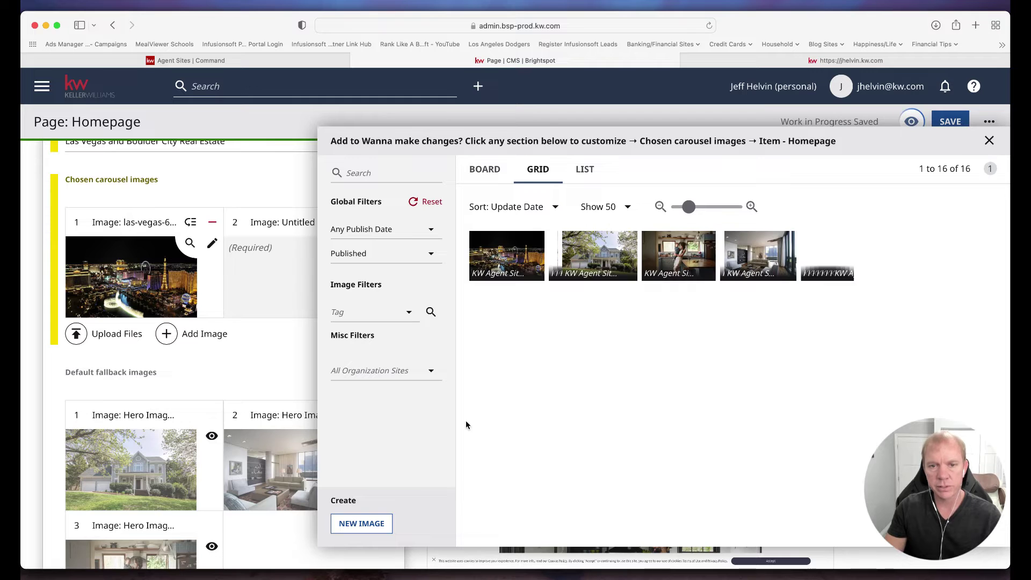
left_click(989, 141)
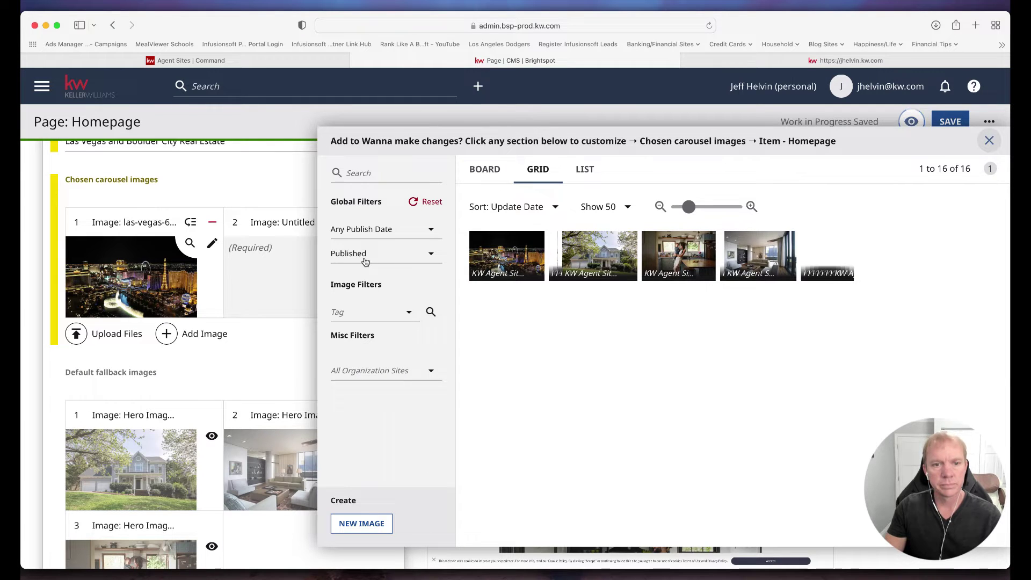
Review the hero fallback images and collapse the Listing Search Module.
scroll(302, 286, "down", 4)
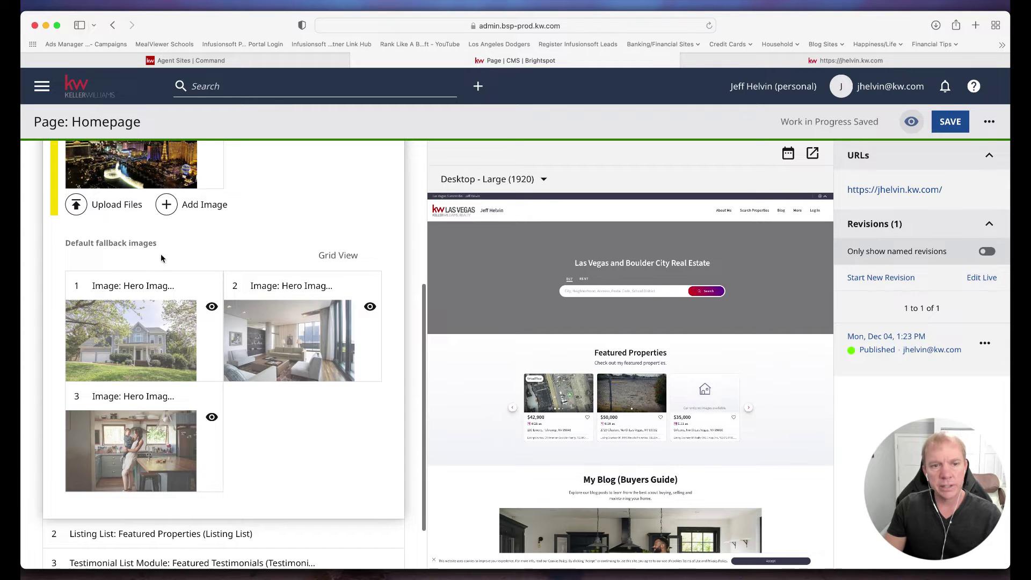
scroll(187, 253, "down", 1)
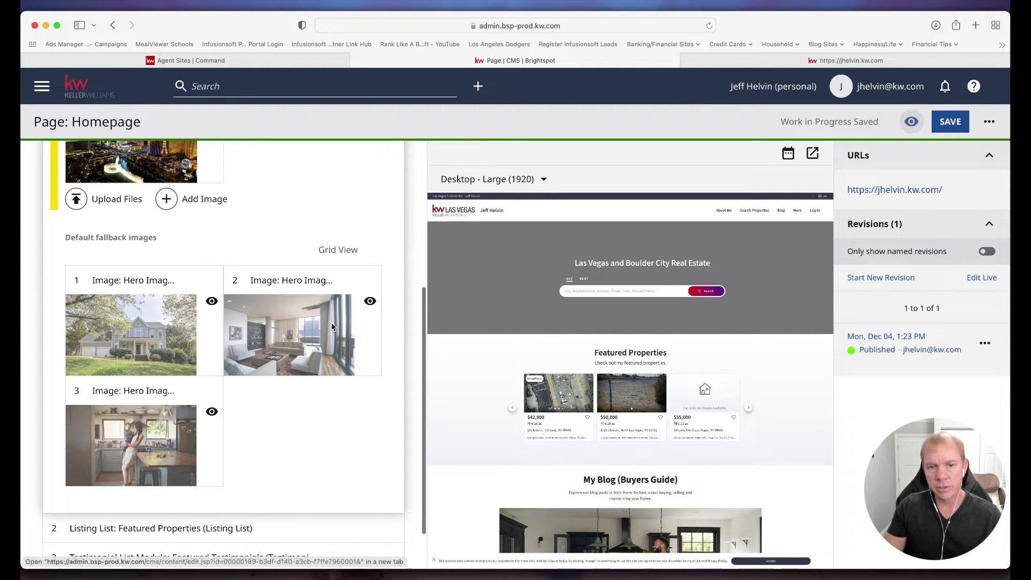
scroll(279, 324, "down", 2)
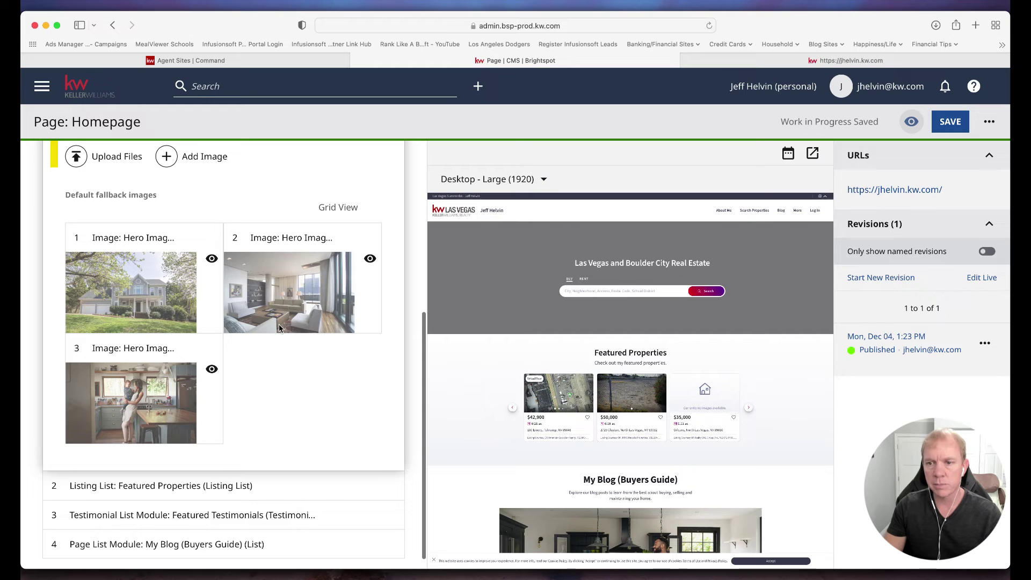
scroll(280, 326, "up", 3)
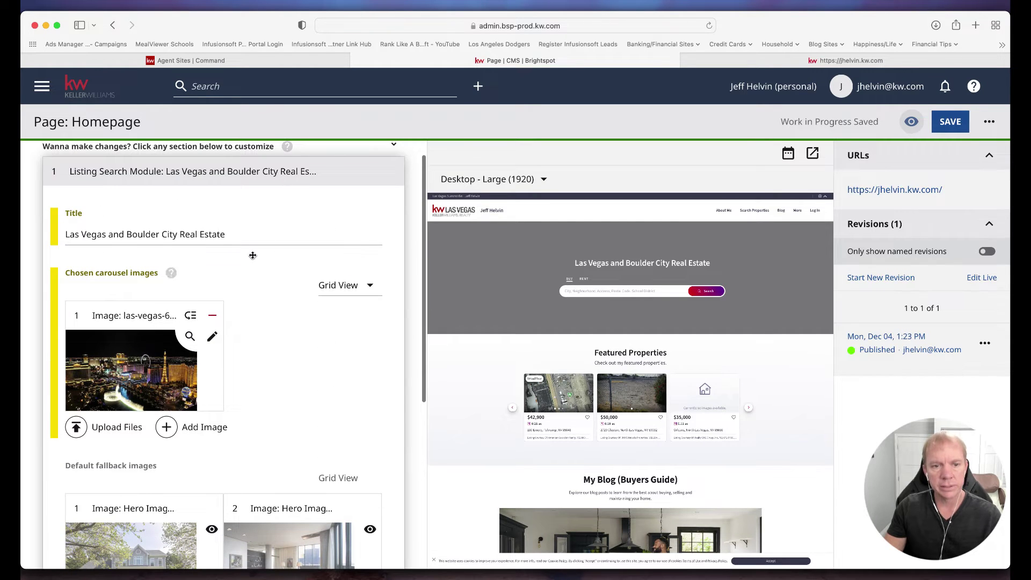
scroll(253, 255, "down", 6)
scroll(253, 255, "up", 7)
left_click(252, 183)
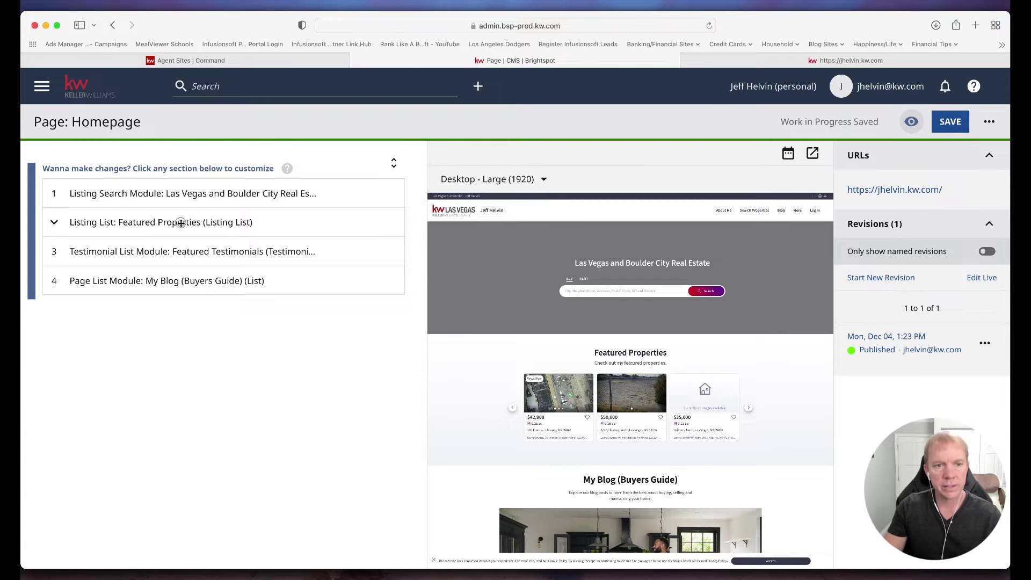
Expand the Featured Properties listing module, leaving it set to display.
left_click(155, 222)
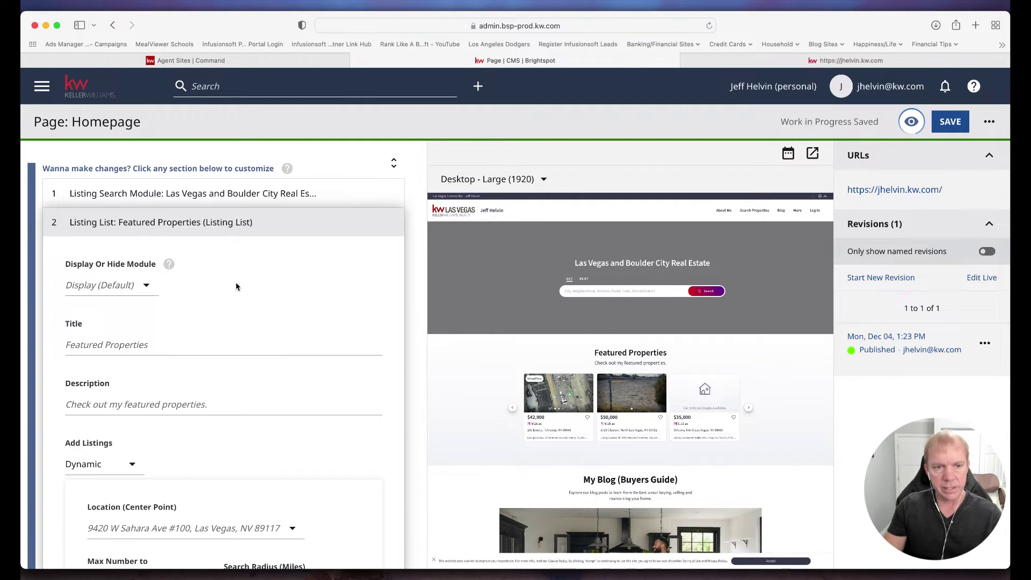
scroll(236, 287, "down", 1)
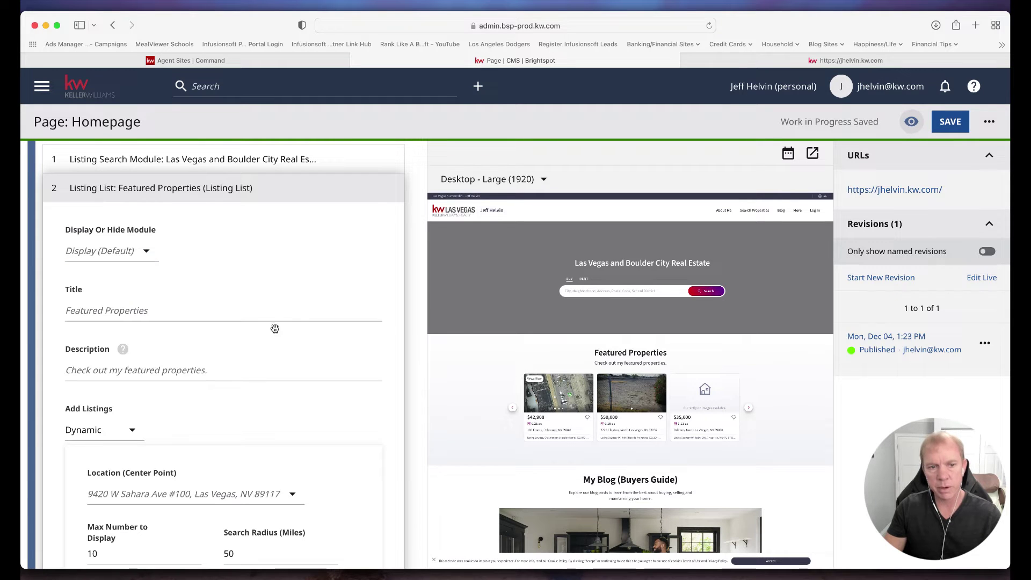
left_click(145, 252)
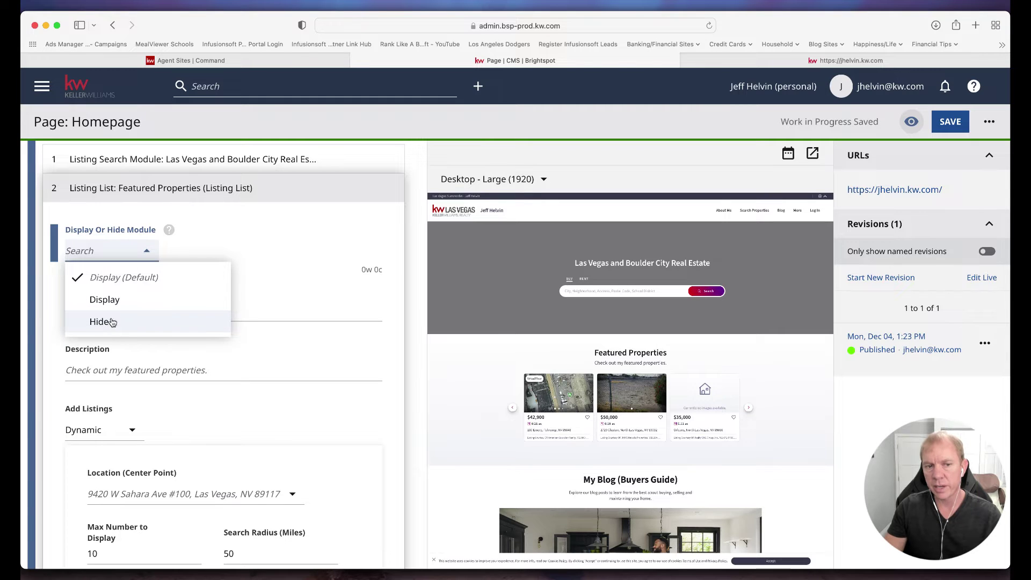
left_click(279, 288)
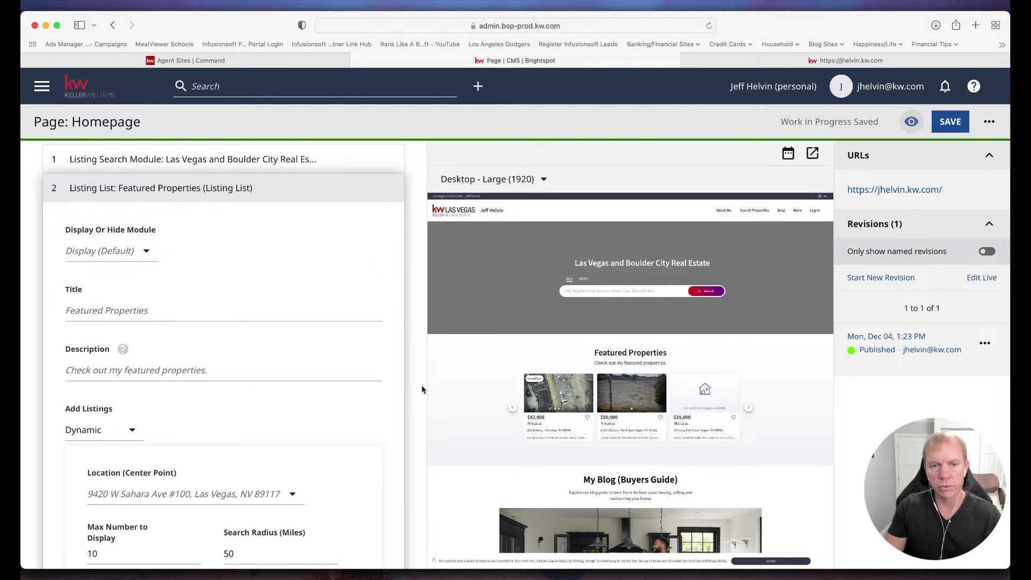
Title the listing module 'Properties I Love'.
left_click(125, 310)
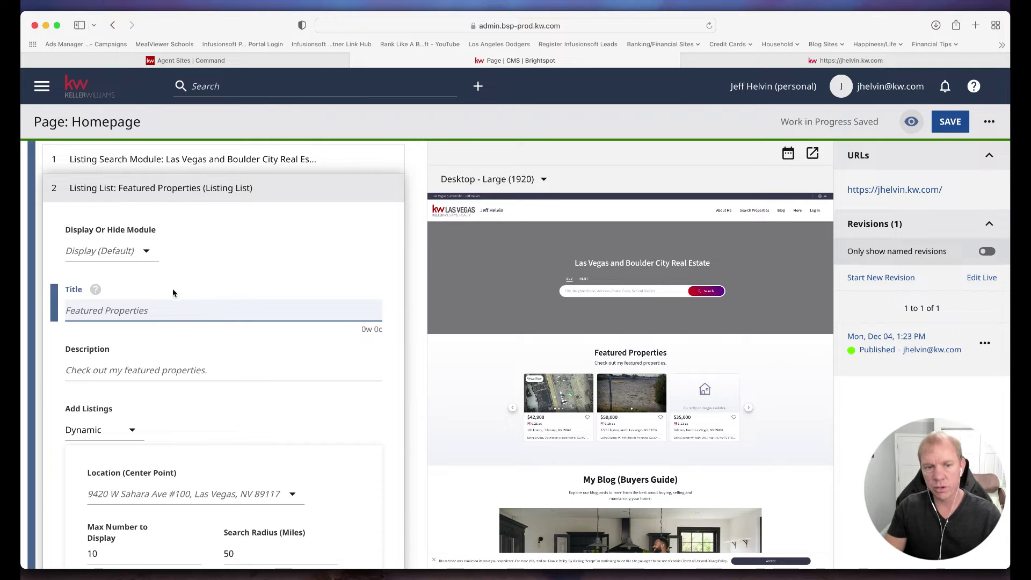
type("Proep")
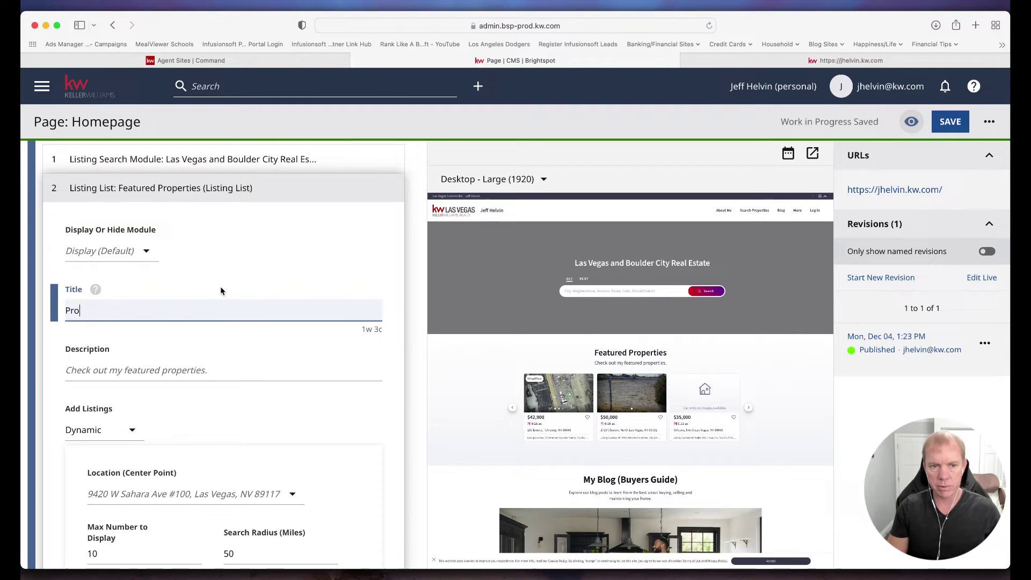
key("BackSpace")
key("BackSpace")
type("pertie")
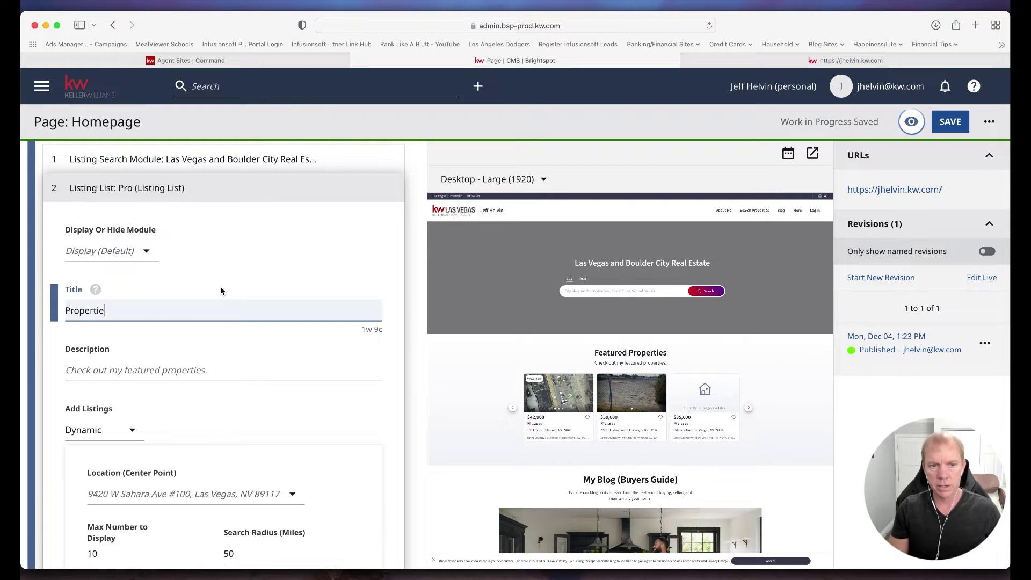
type("s I Love")
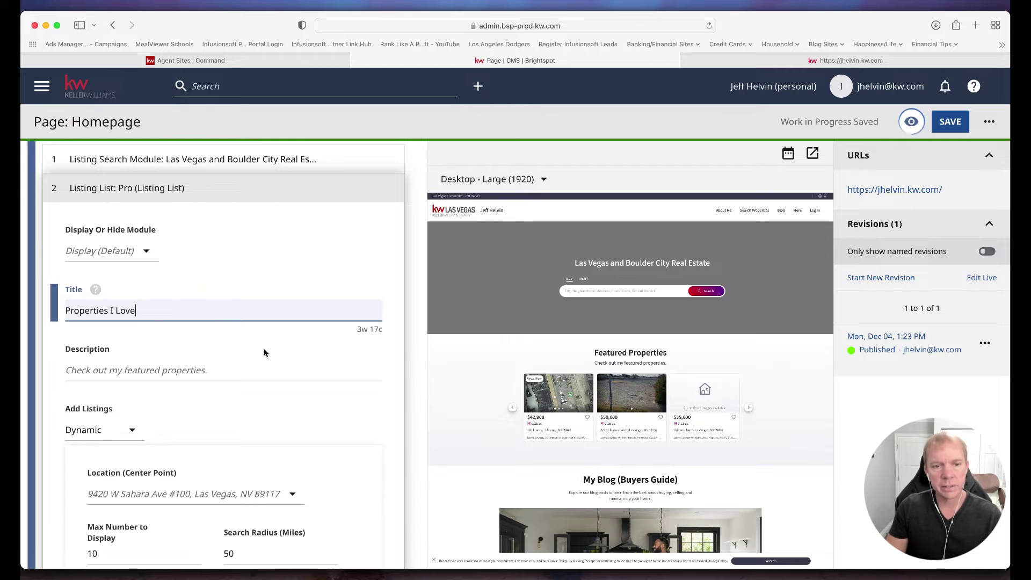
scroll(263, 348, "down", 1)
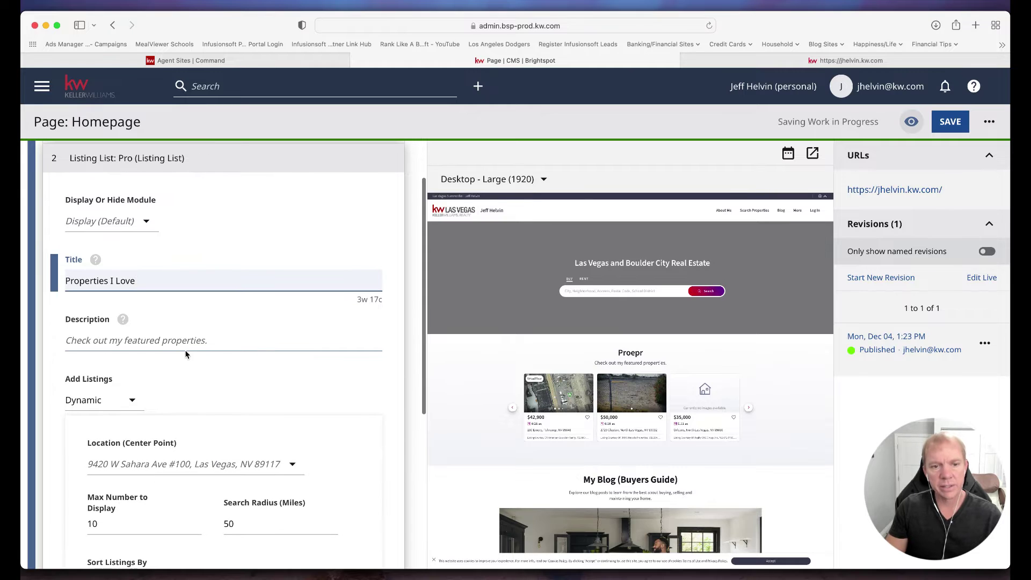
left_click(173, 346)
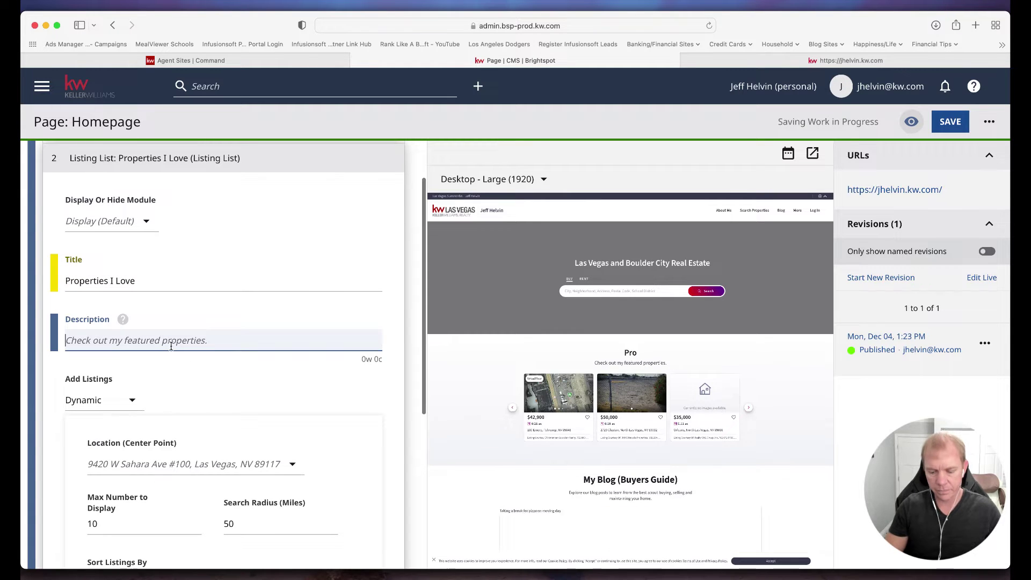
Add the description 'See more about these amazing properties!' and keep Add Listings on Dynamic.
type("See mo")
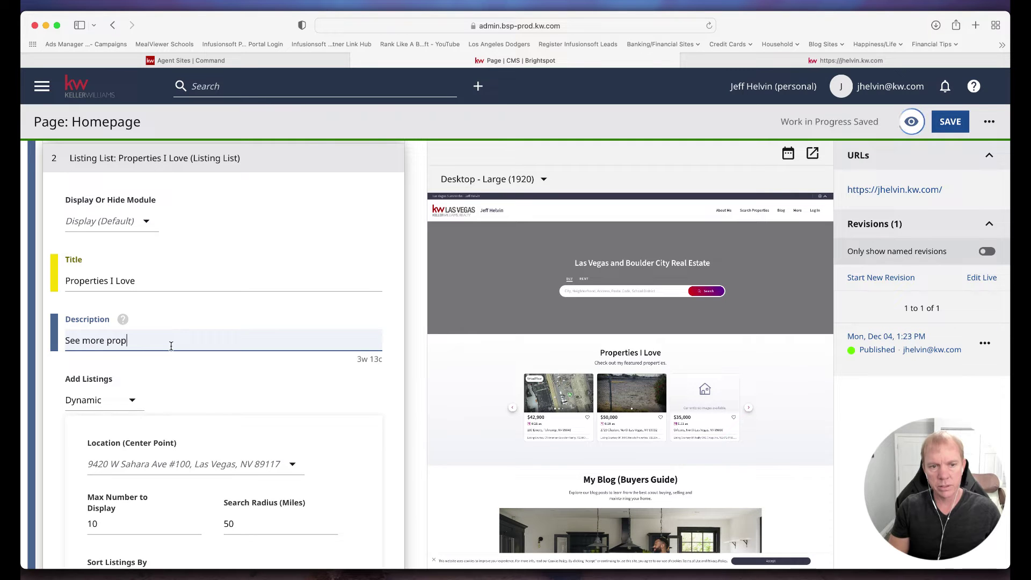
type("re abou")
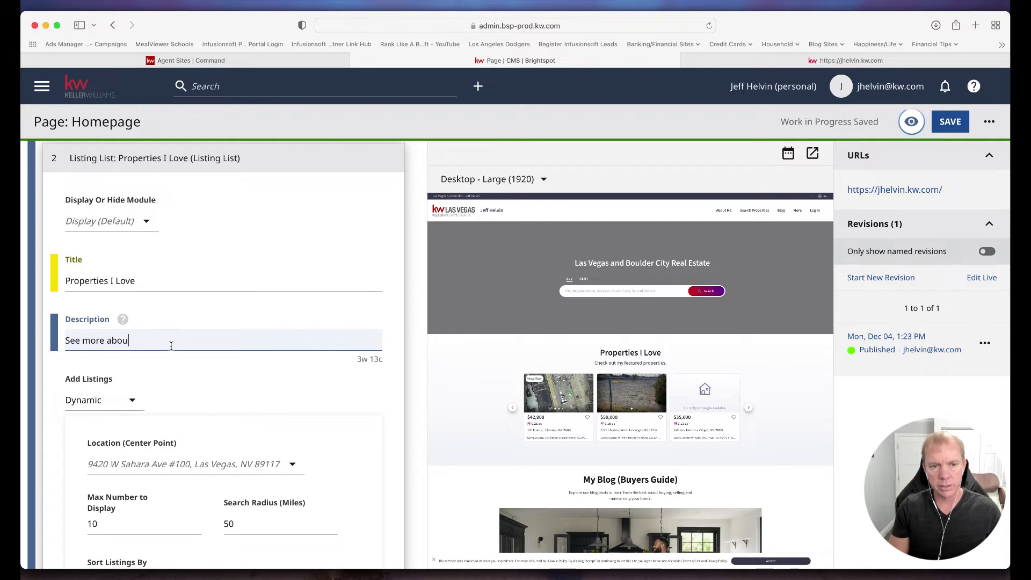
type("t these amazing properties!")
scroll(119, 287, "down", 5)
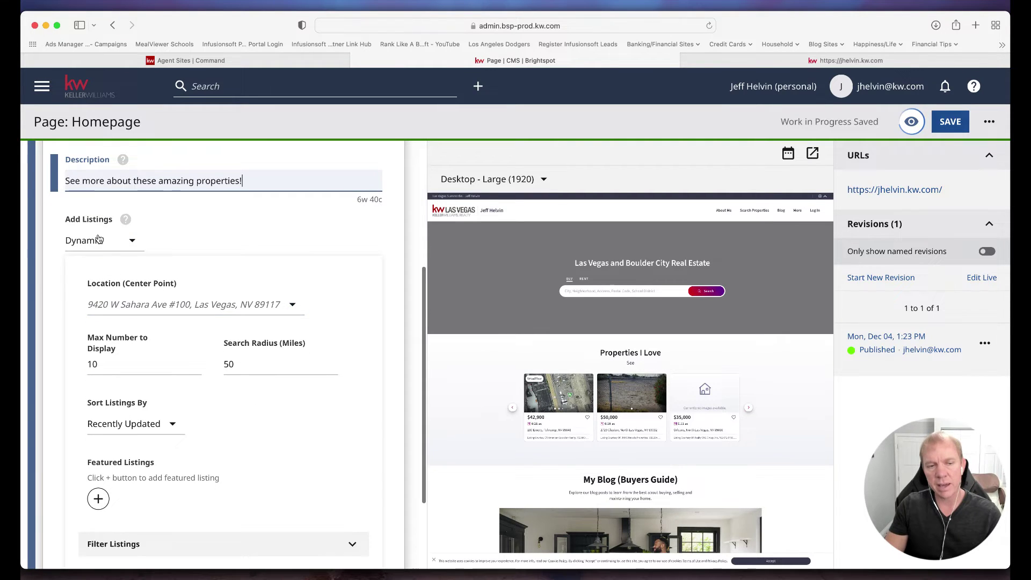
left_click(131, 241)
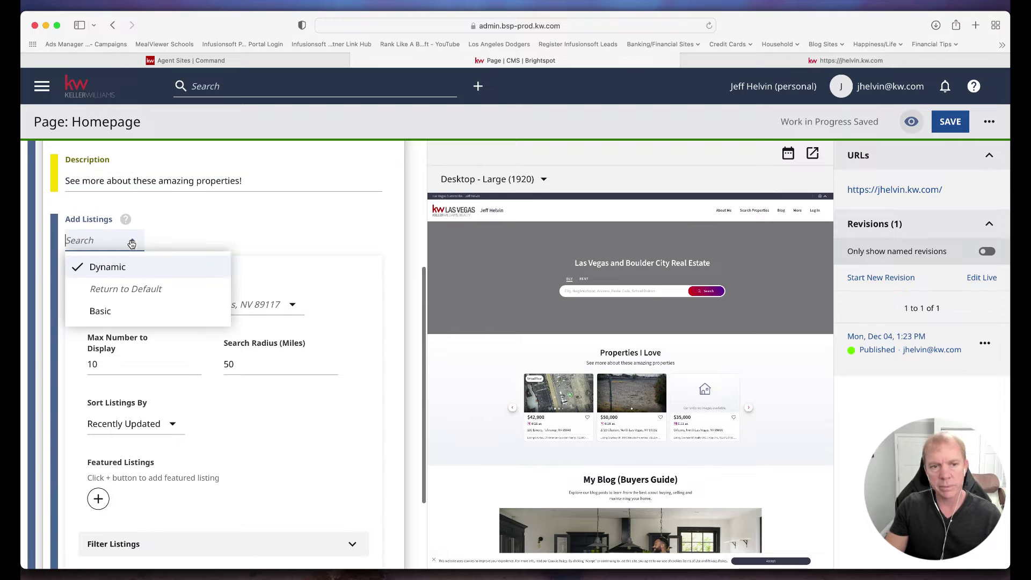
left_click(101, 310)
scroll(230, 315, "down", 3)
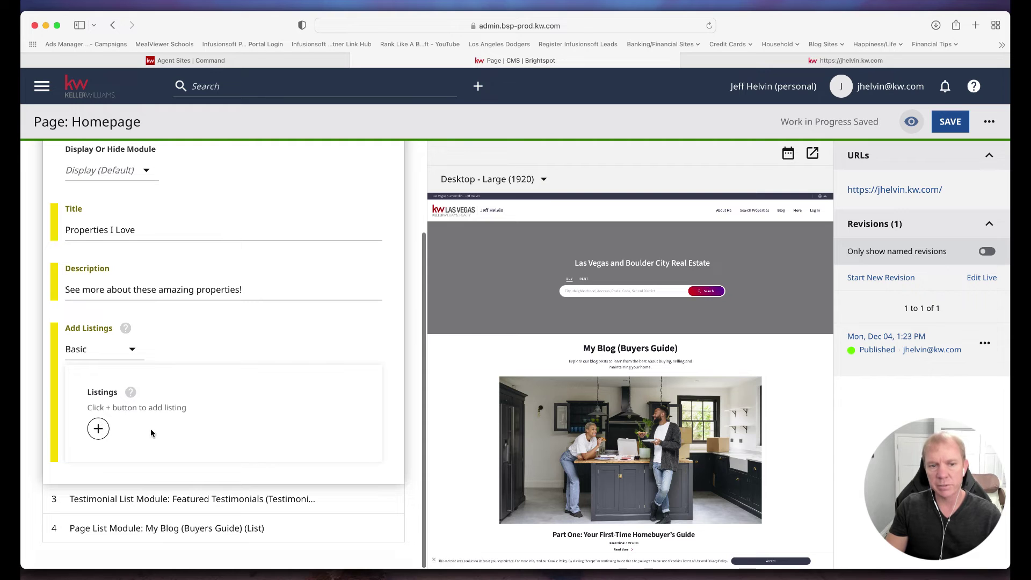
left_click(103, 349)
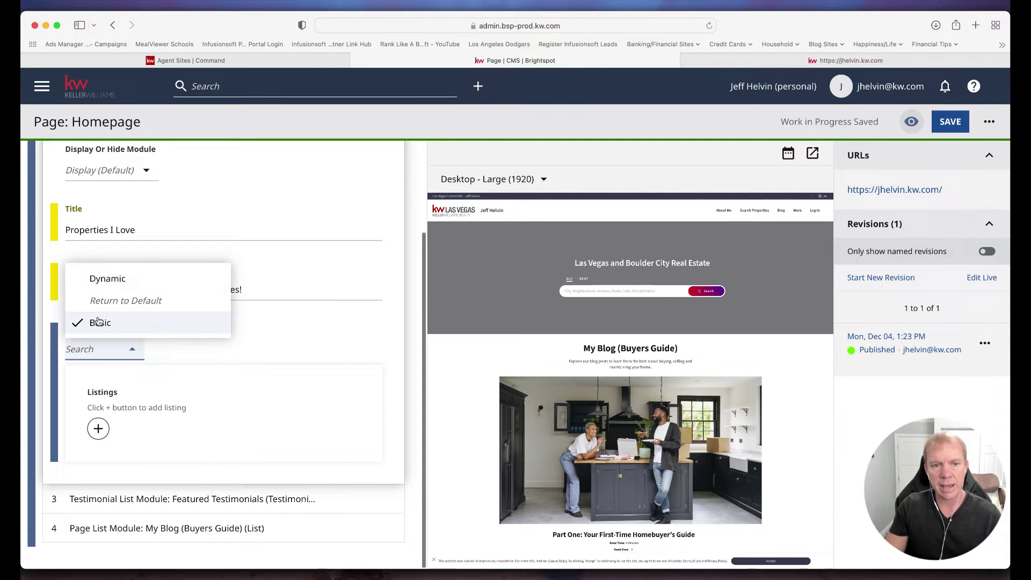
left_click(110, 290)
scroll(134, 424, "down", 3)
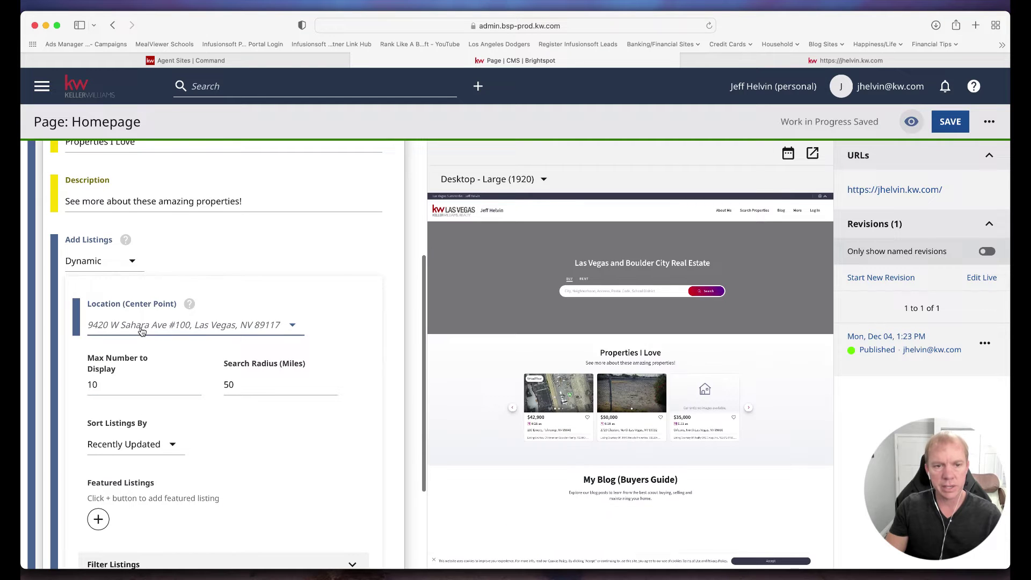
Set the listings' center point to Boulder City, NV, USA.
left_click(142, 325)
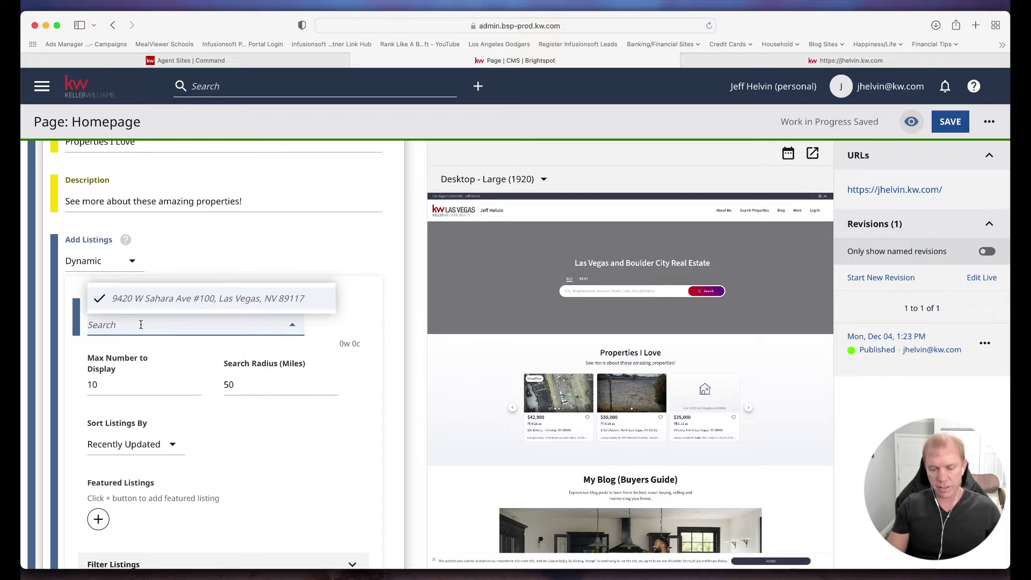
type("Boulder City")
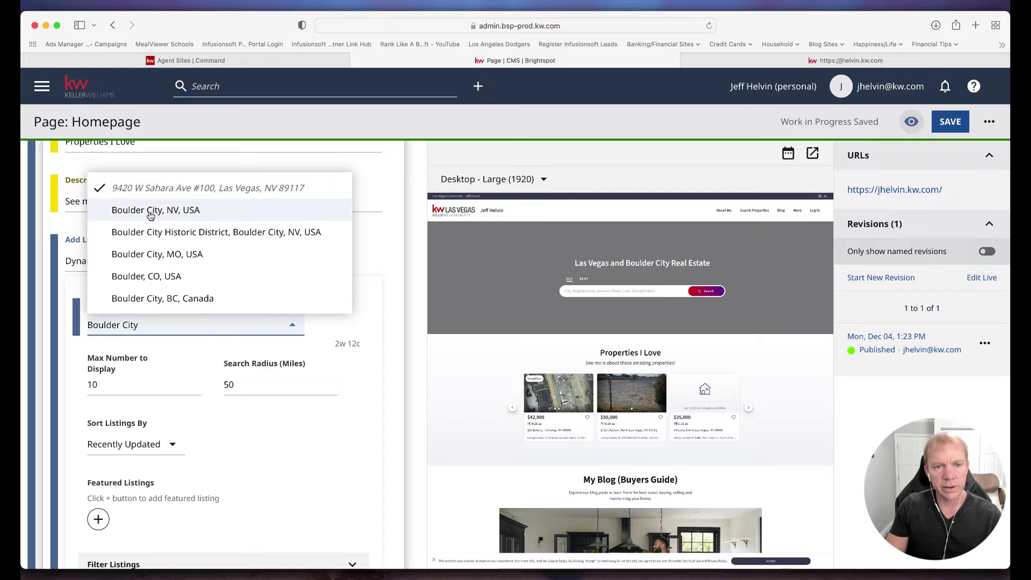
left_click(161, 211)
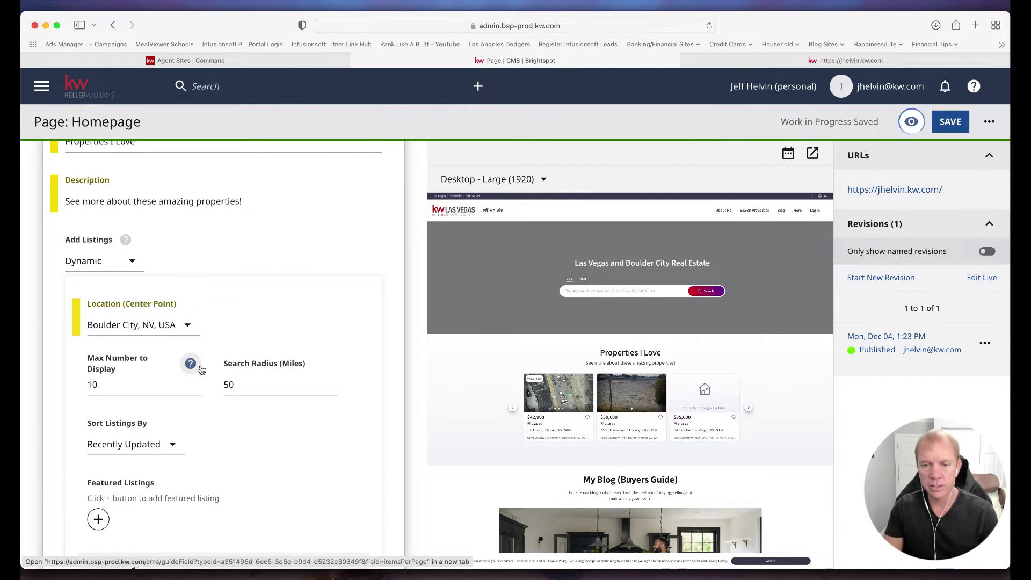
scroll(200, 368, "down", 2)
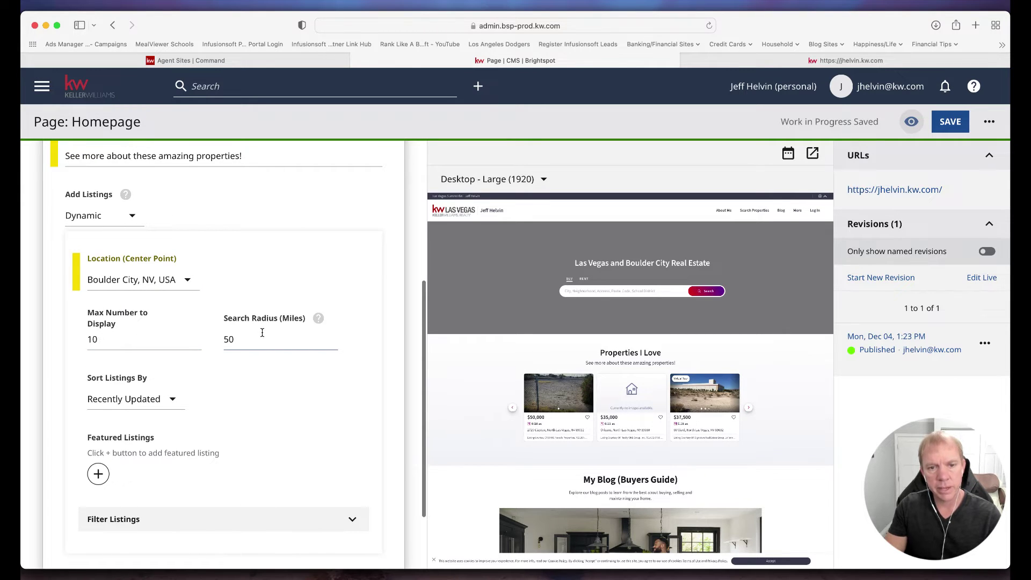
scroll(295, 331, "down", 2)
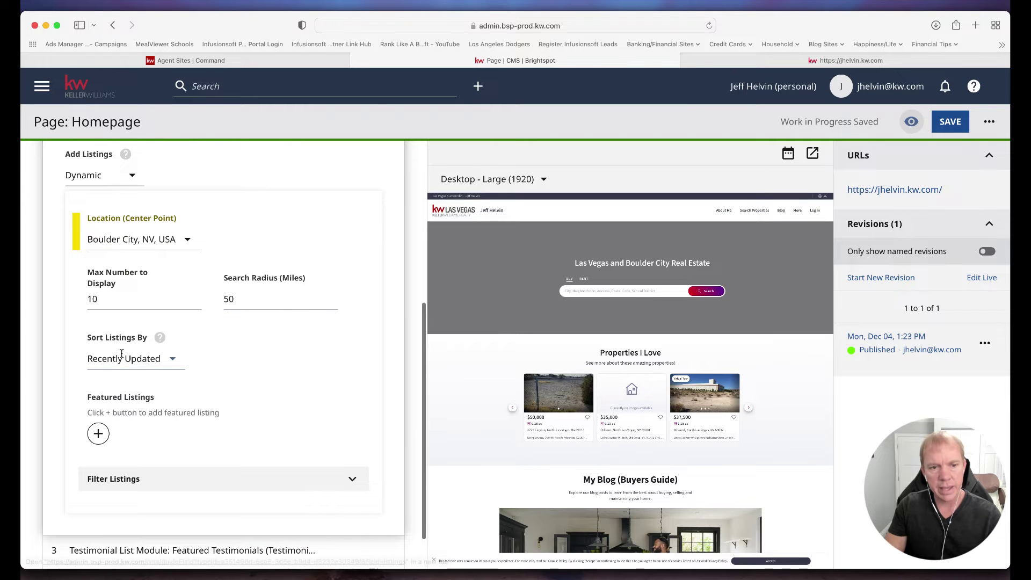
Keep the Recently Updated sort order and expand Filter Listings.
left_click(138, 364)
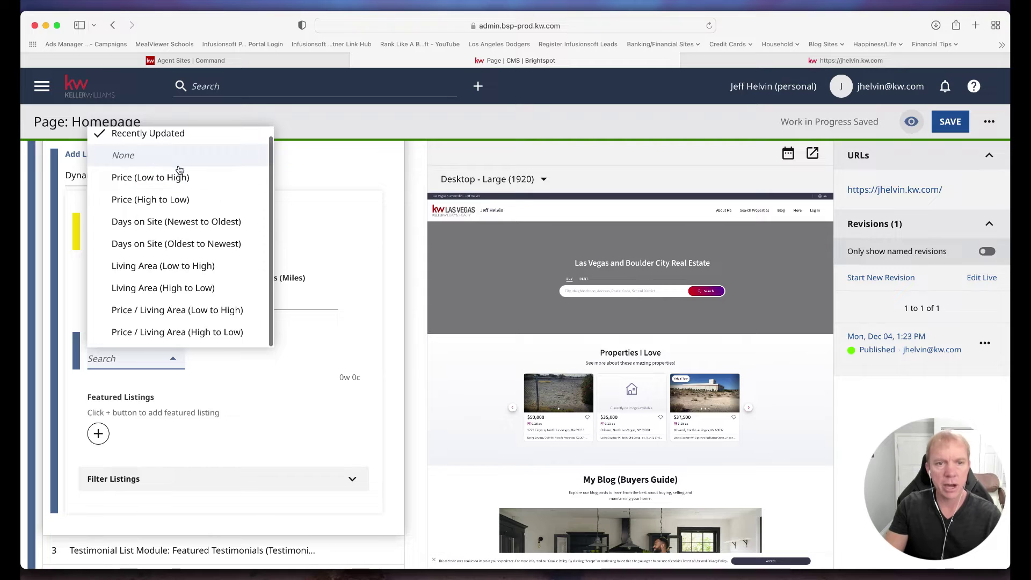
left_click(323, 187)
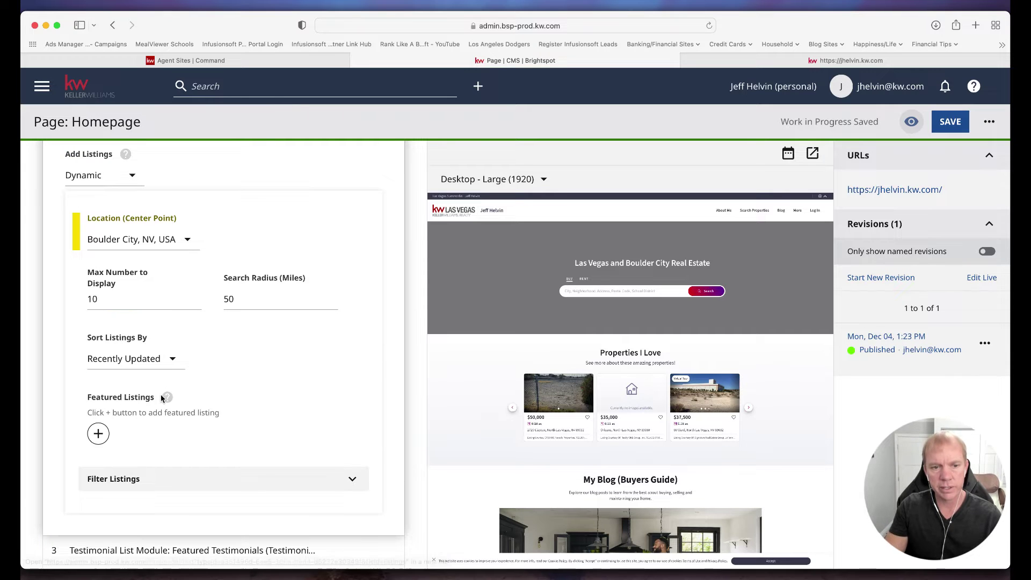
scroll(295, 467, "down", 1)
left_click(352, 463)
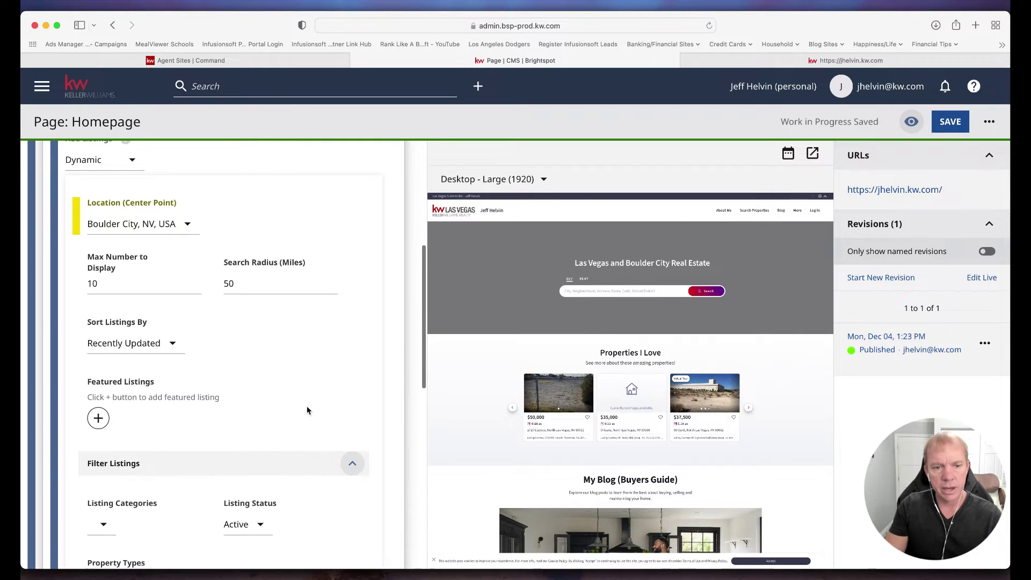
Leave Listing Categories unset and limit Property Types to Houses.
scroll(300, 397, "down", 5)
scroll(299, 400, "down", 1)
left_click(104, 259)
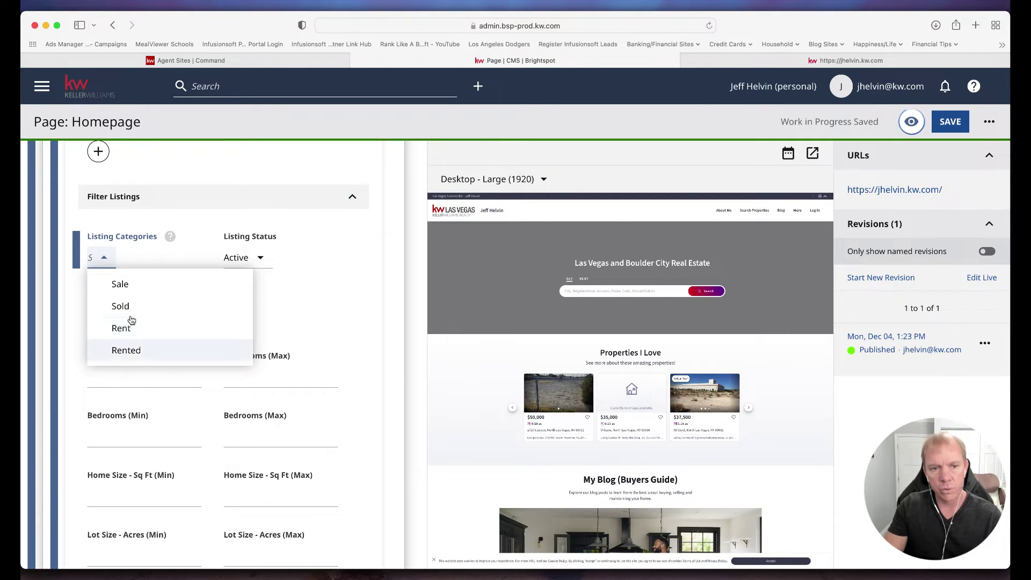
left_click(222, 258)
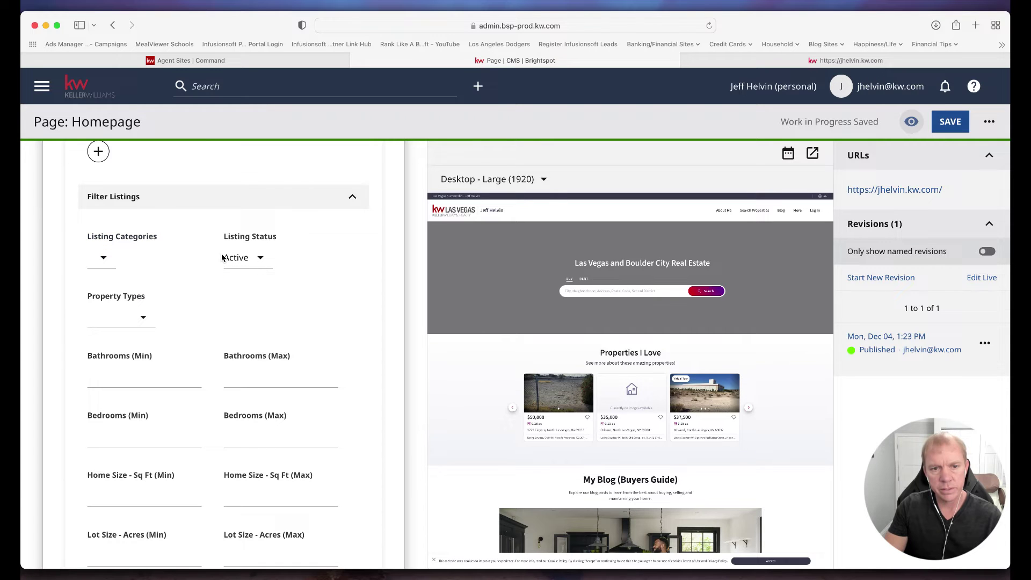
scroll(161, 301, "down", 1)
left_click(144, 302)
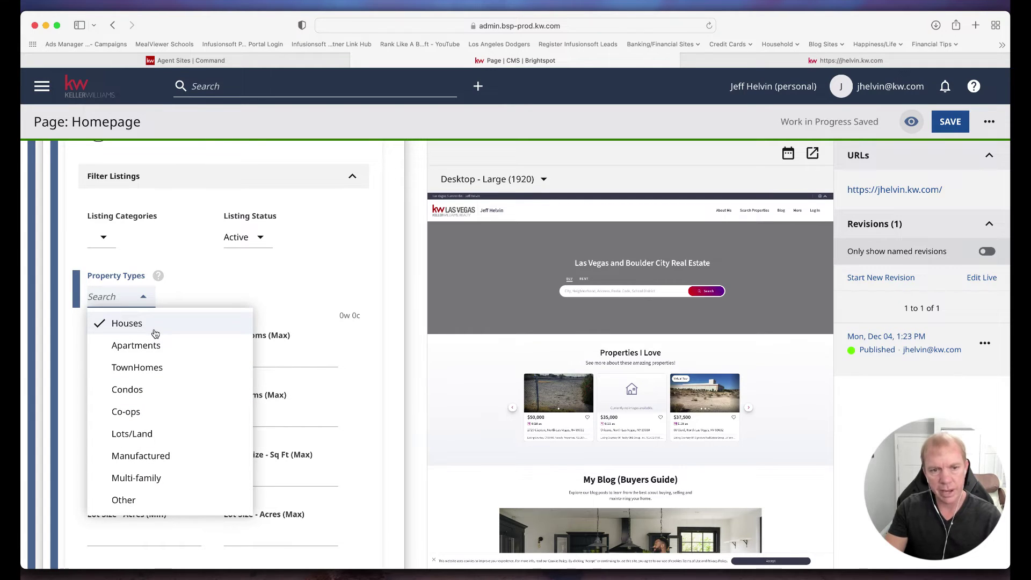
left_click(199, 291)
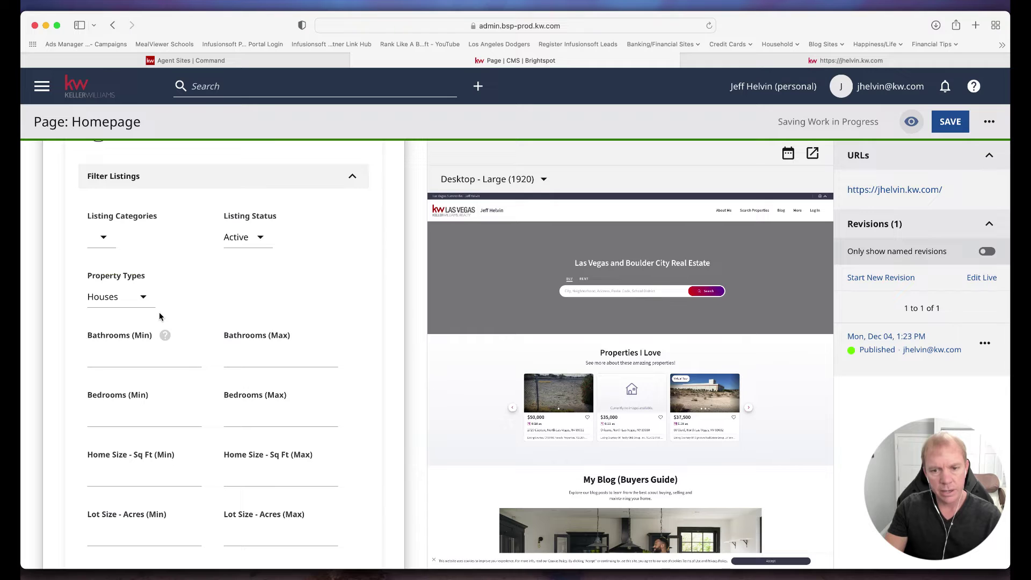
Review the Price (Min) and Keywords filter fields.
scroll(161, 359, "down", 5)
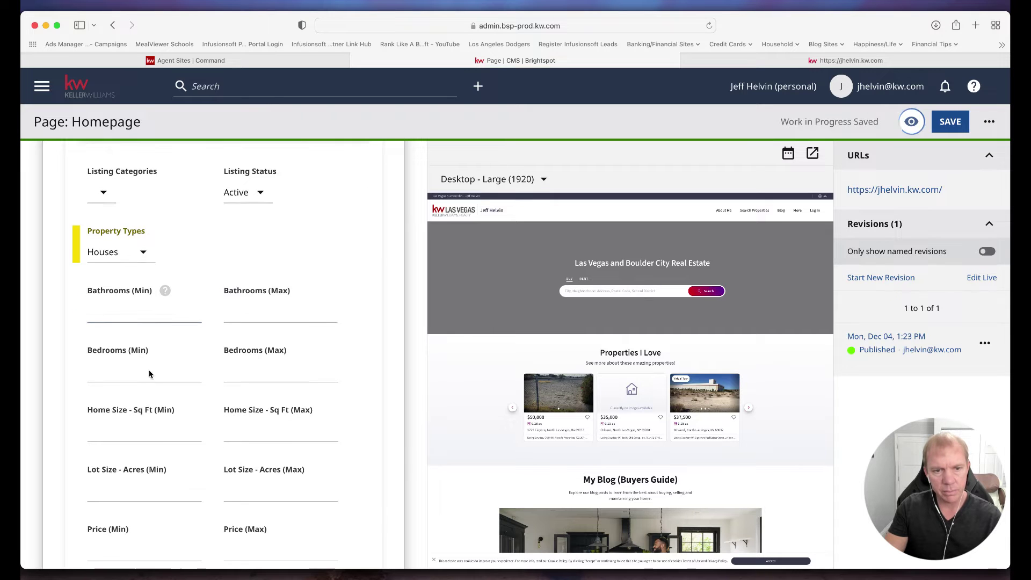
scroll(165, 369, "down", 2)
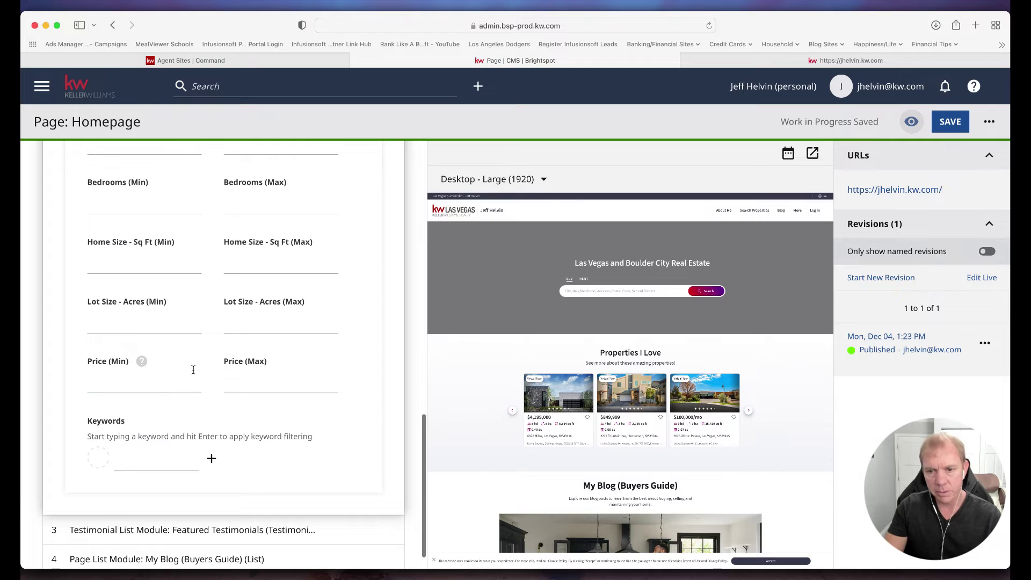
left_click(155, 390)
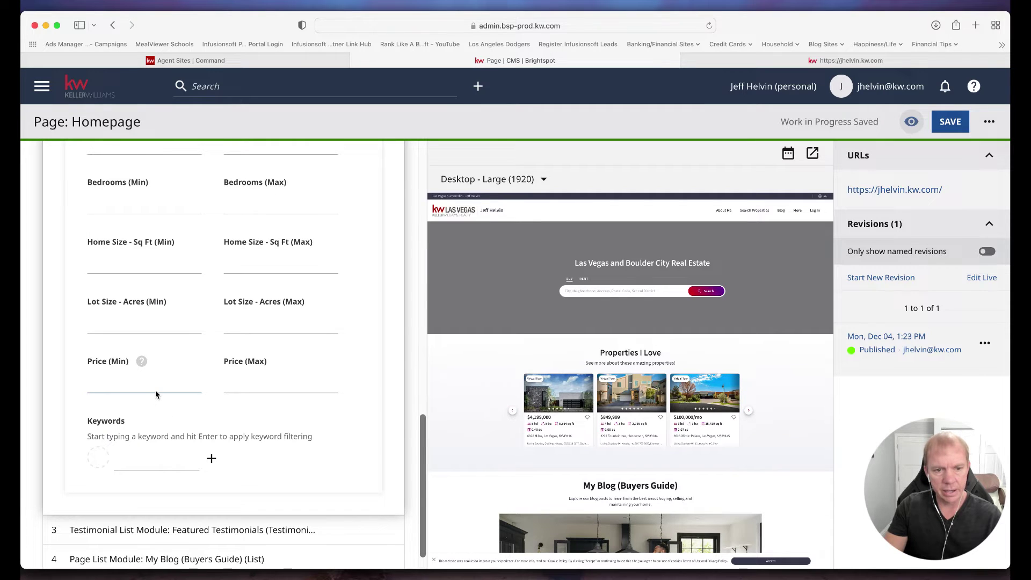
scroll(157, 395, "down", 1)
scroll(157, 409, "down", 1)
left_click(159, 438)
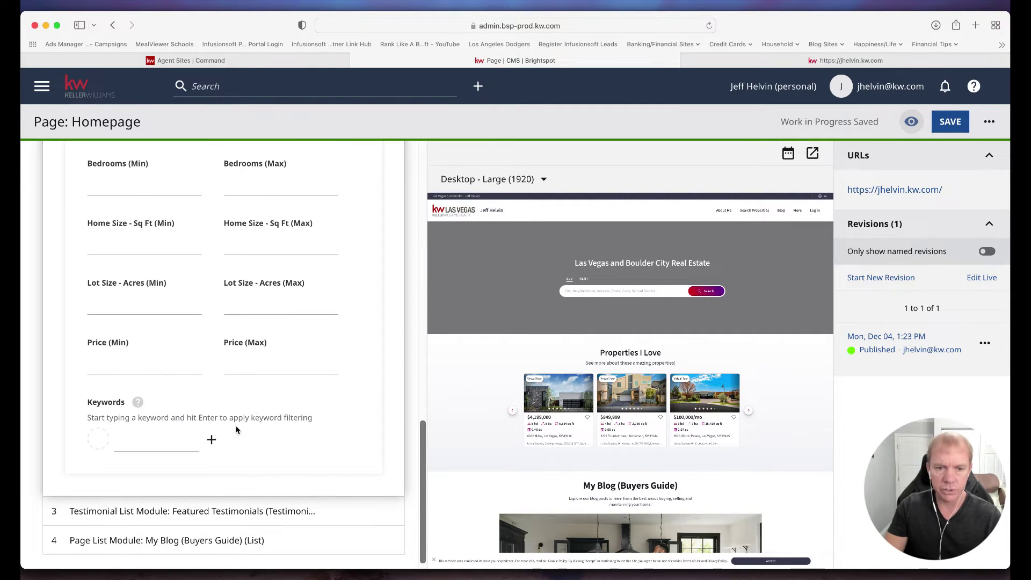
scroll(307, 397, "up", 5)
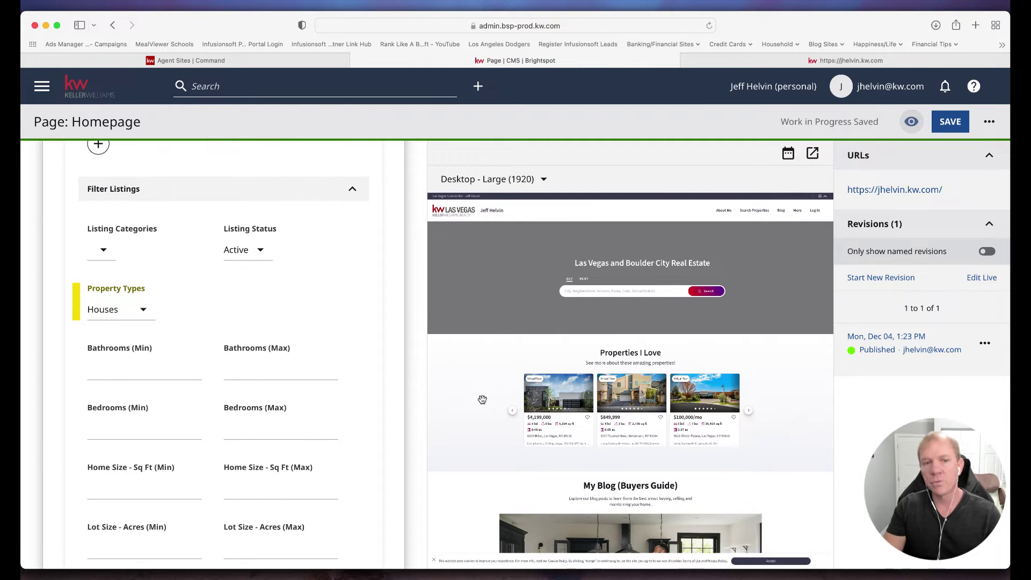
Collapse the Filter Listings options and then the Properties I Love module, restoring the four-module list.
left_click(301, 189)
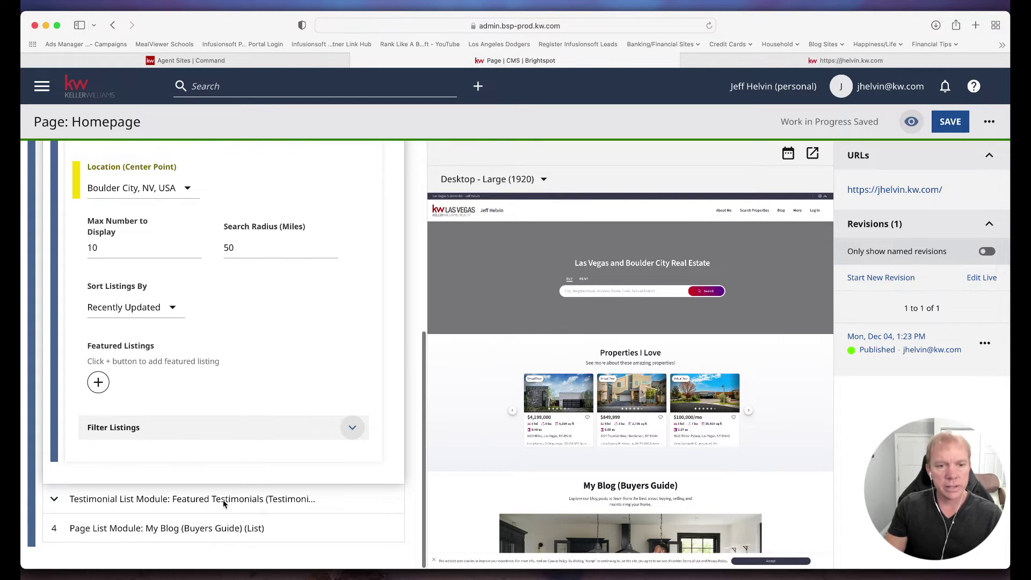
scroll(223, 499, "up", 3)
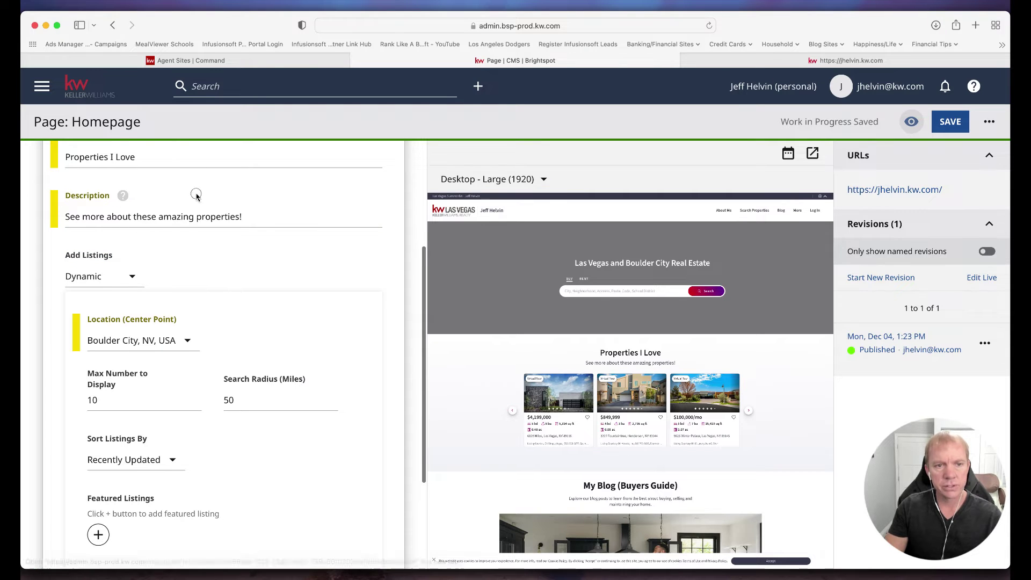
left_click(214, 215)
scroll(213, 200, "down", 3)
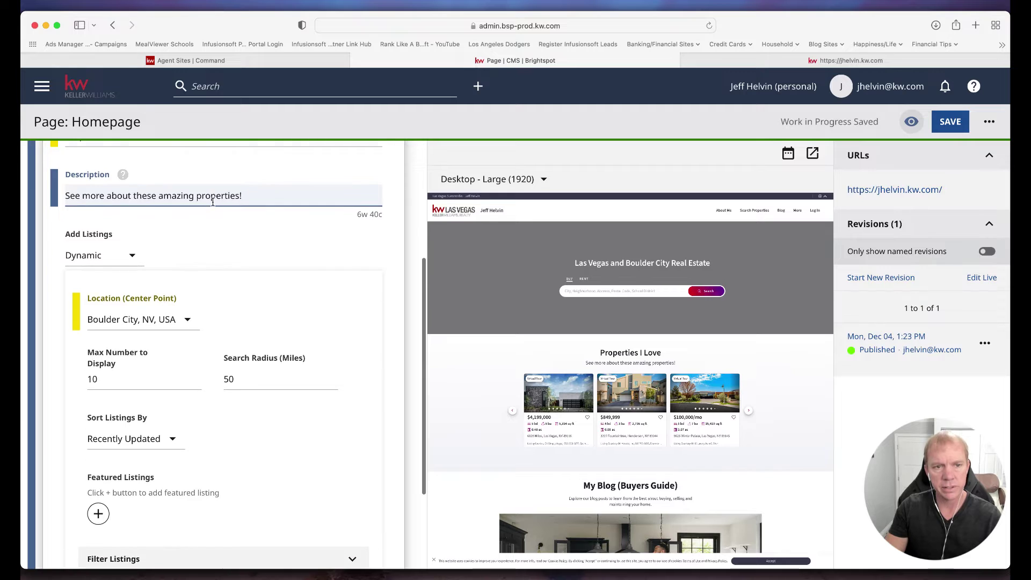
scroll(213, 205, "up", 4)
scroll(212, 206, "up", 3)
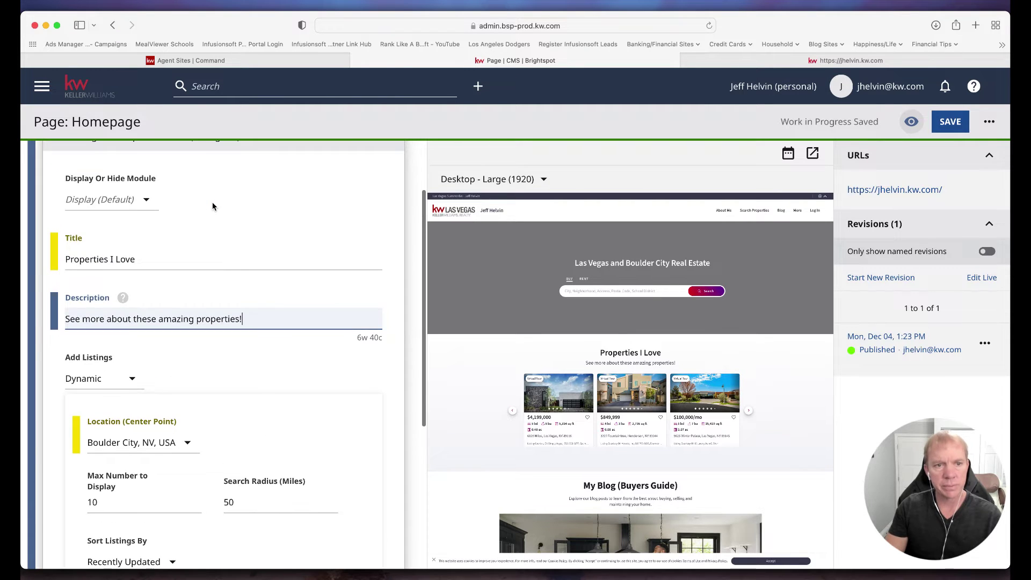
left_click(214, 223)
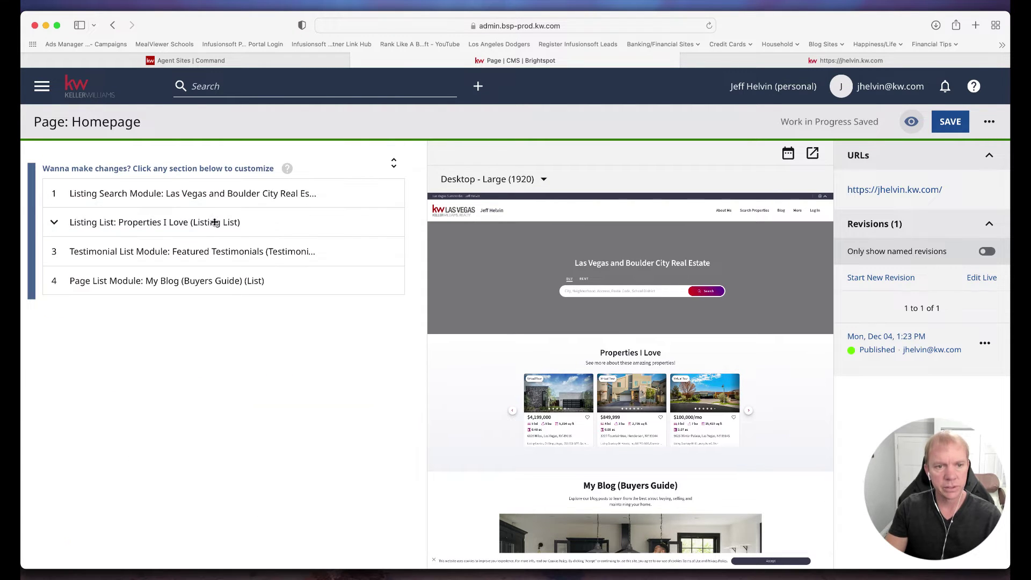
left_click(236, 253)
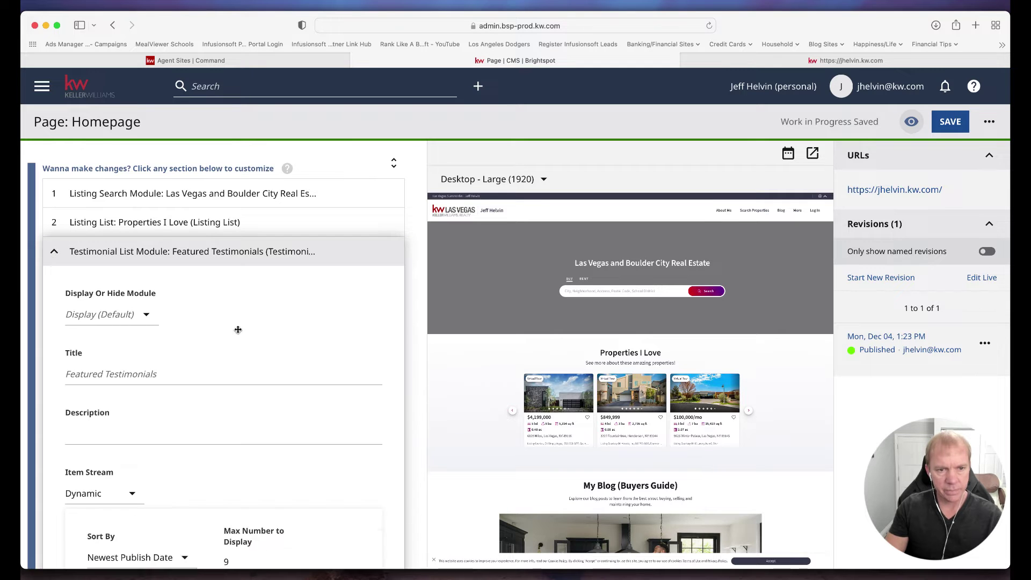
scroll(240, 334, "down", 1)
scroll(626, 422, "down", 5)
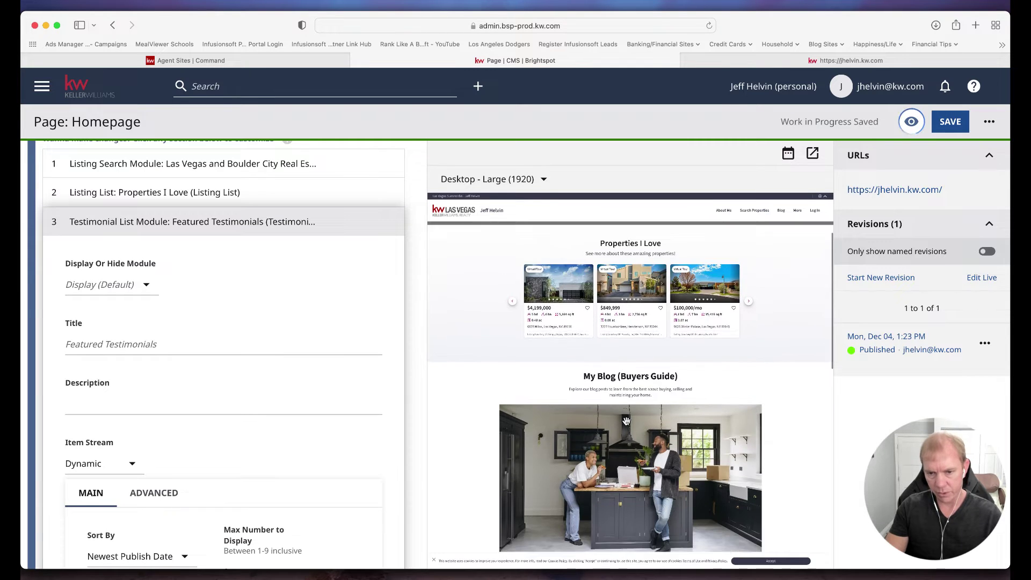
scroll(626, 422, "down", 2)
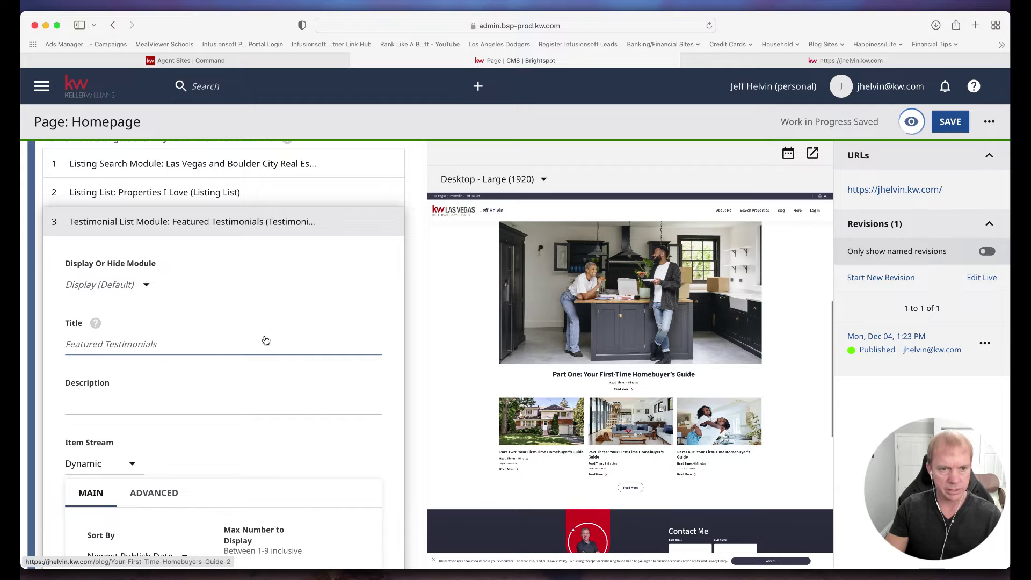
scroll(144, 344, "down", 6)
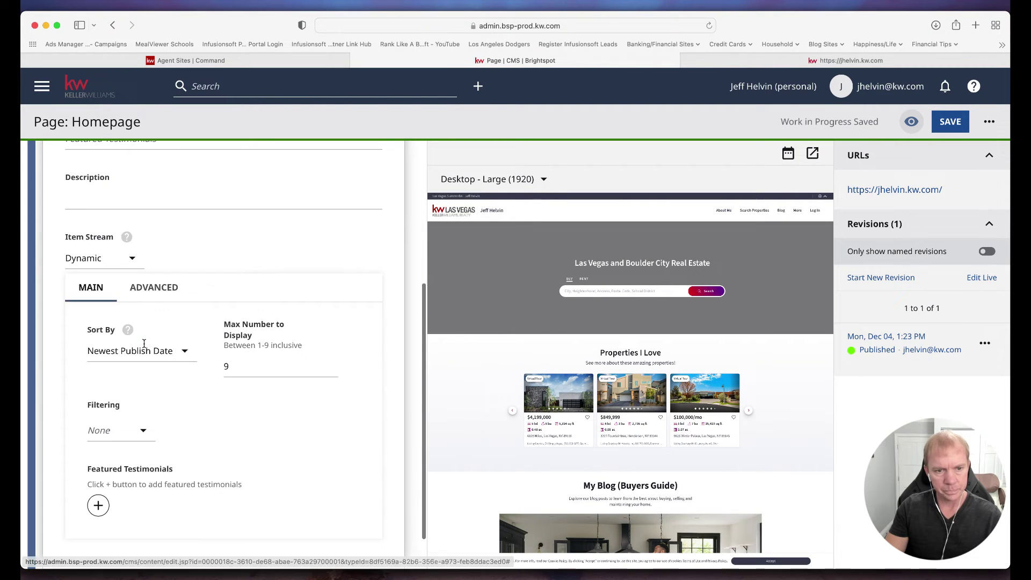
scroll(144, 344, "down", 2)
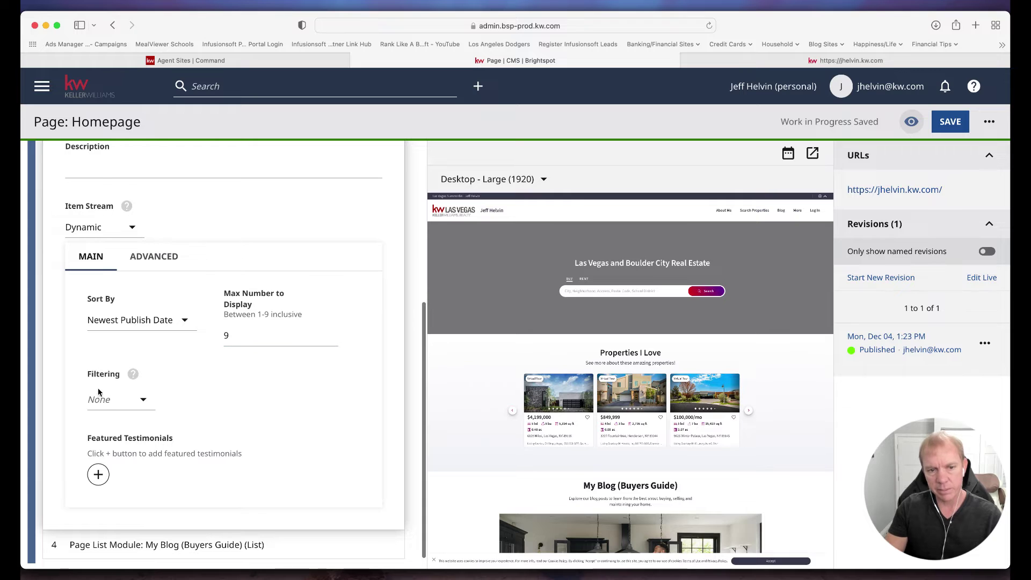
scroll(651, 478, "down", 10)
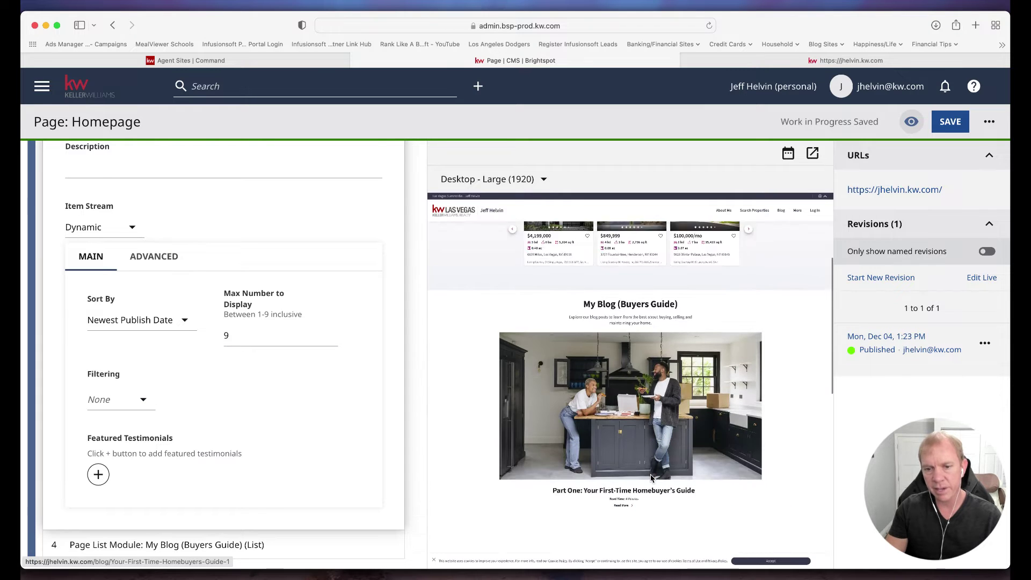
scroll(650, 478, "up", 3)
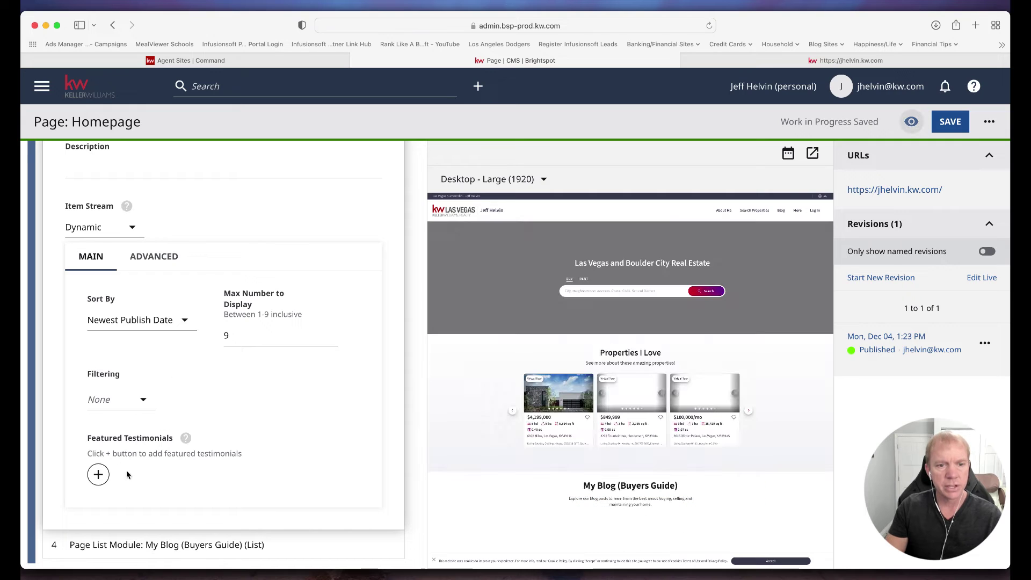
left_click(99, 475)
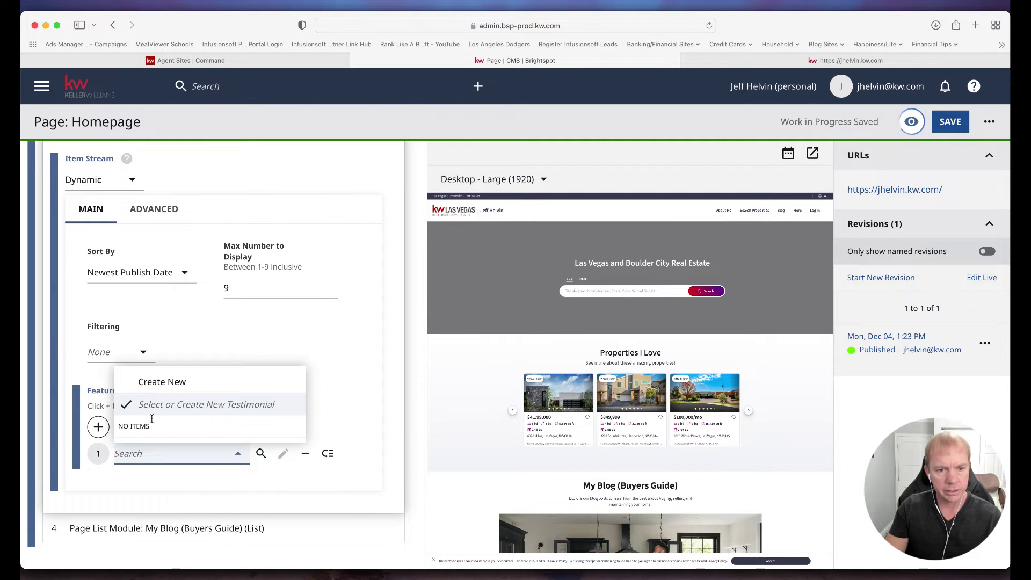
scroll(226, 355, "up", 1)
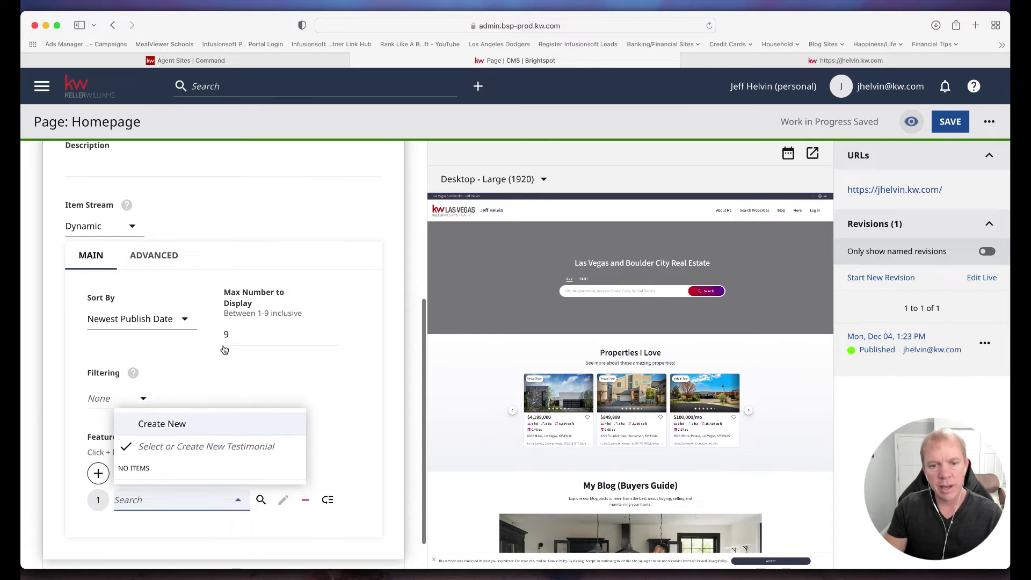
scroll(226, 355, "up", 1)
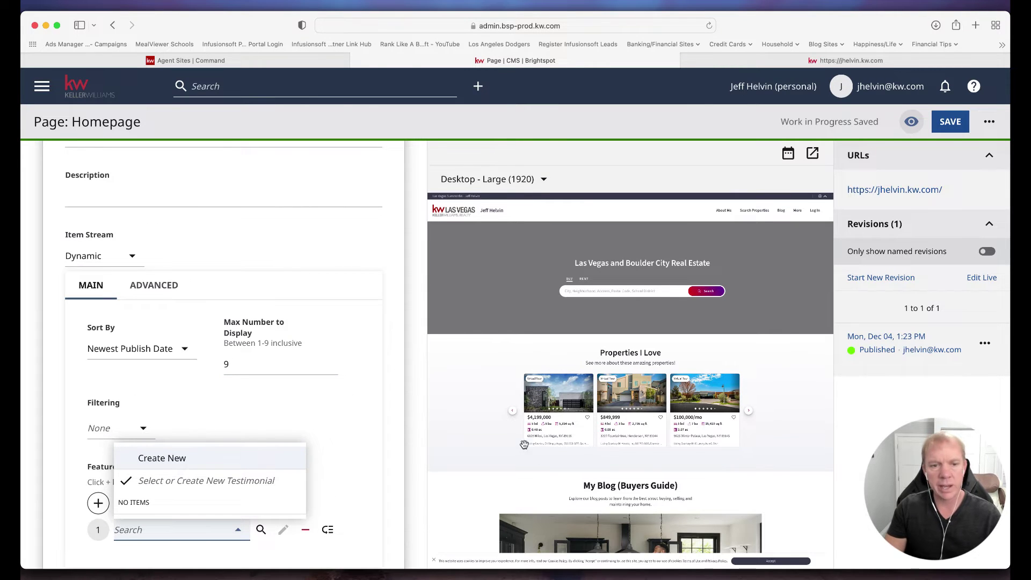
scroll(219, 182, "up", 3)
left_click(217, 181)
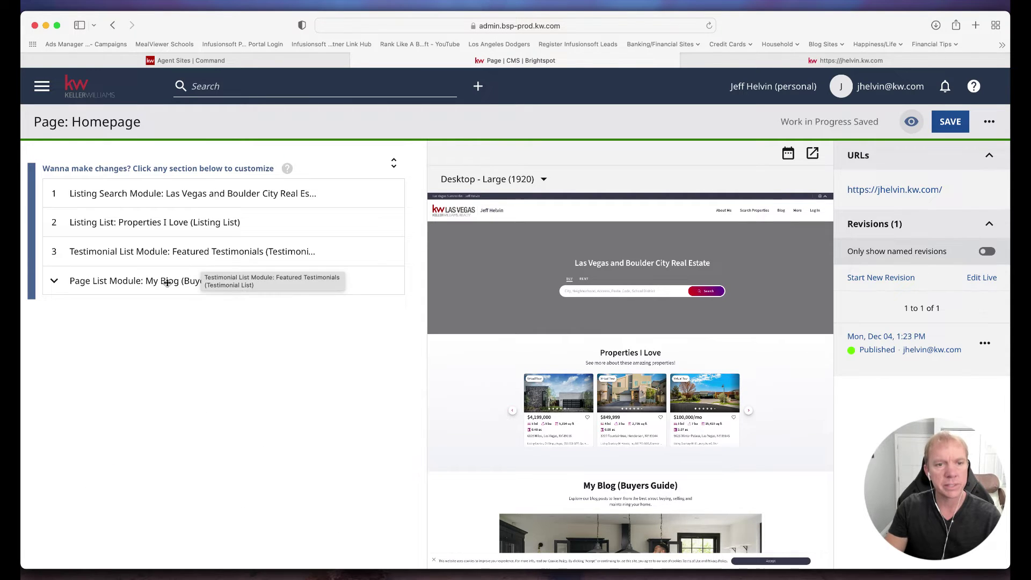
Open the My Blog (Buyers Guide) module settings and scroll through them.
left_click(120, 282)
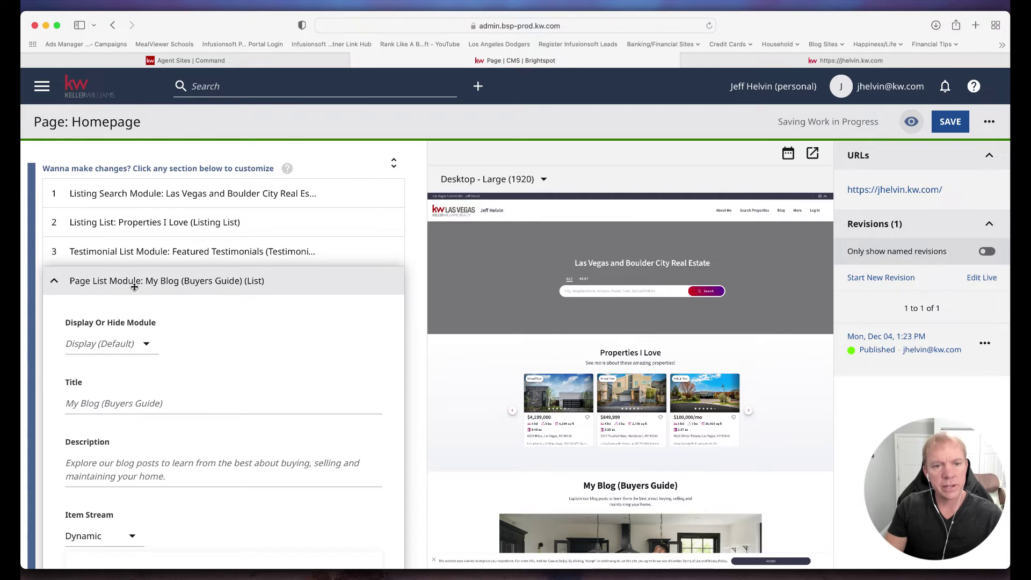
scroll(240, 320, "down", 2)
scroll(242, 303, "down", 2)
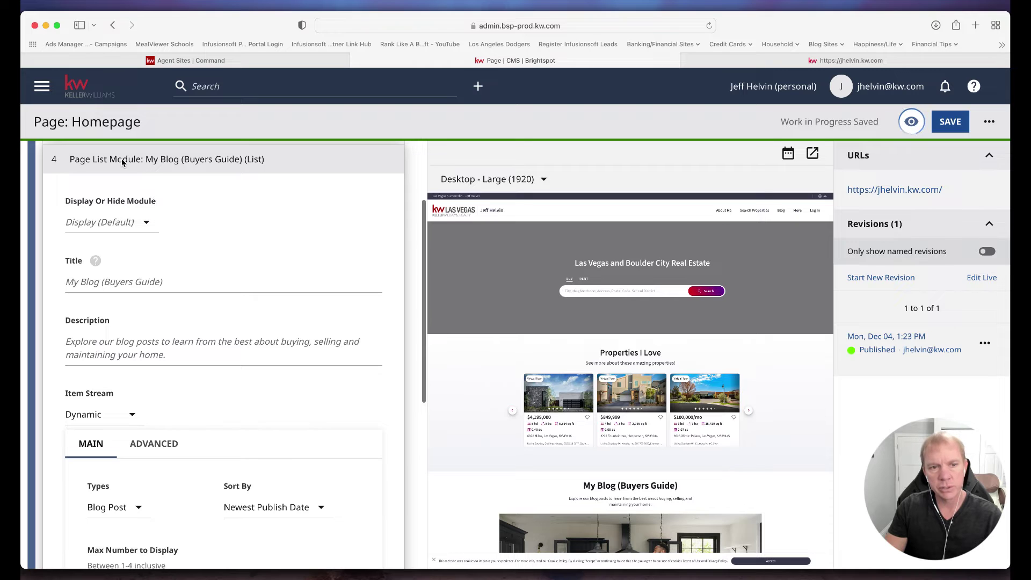
scroll(608, 478, "down", 2)
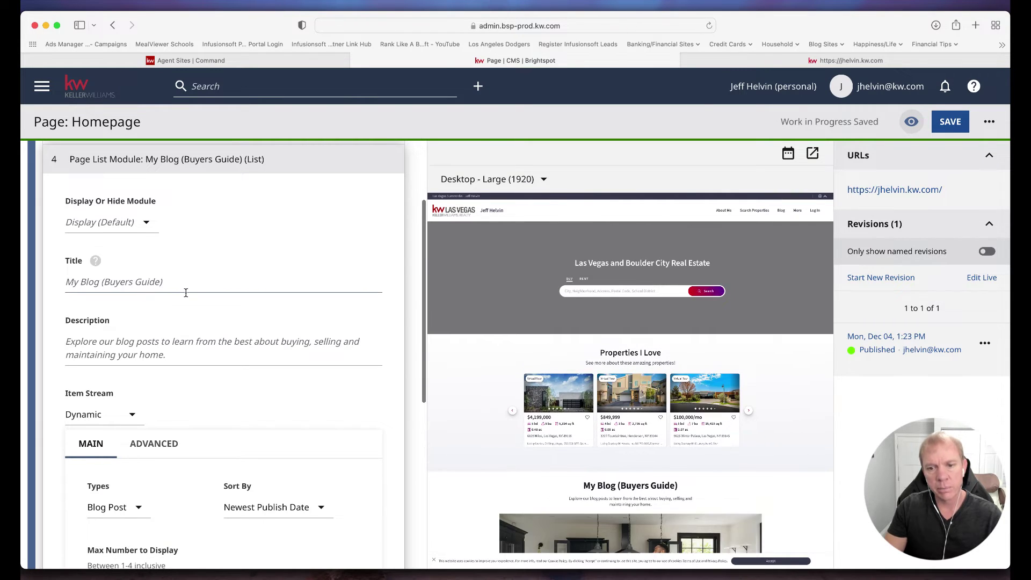
scroll(185, 295, "down", 7)
scroll(175, 309, "down", 3)
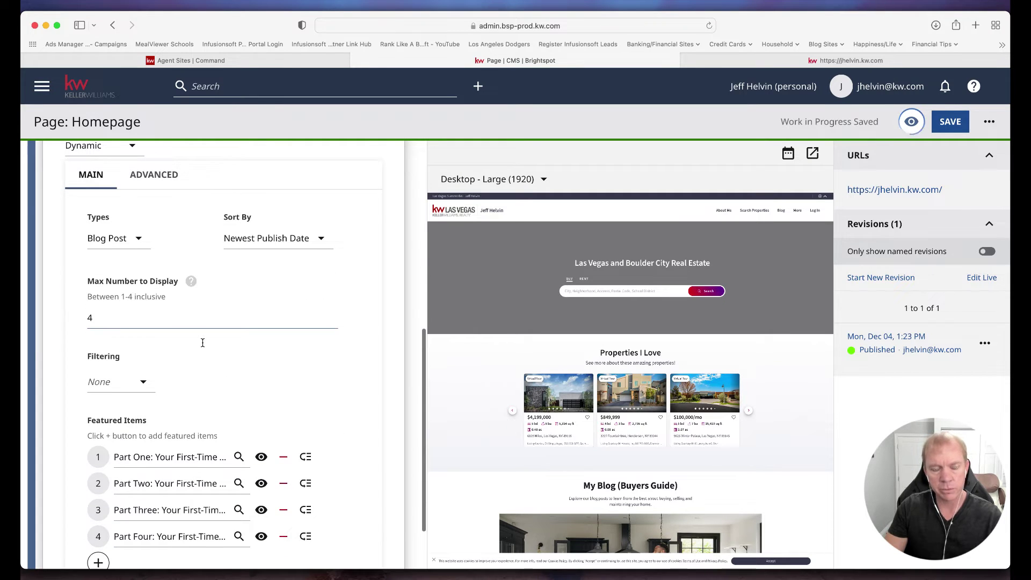
scroll(202, 343, "down", 3)
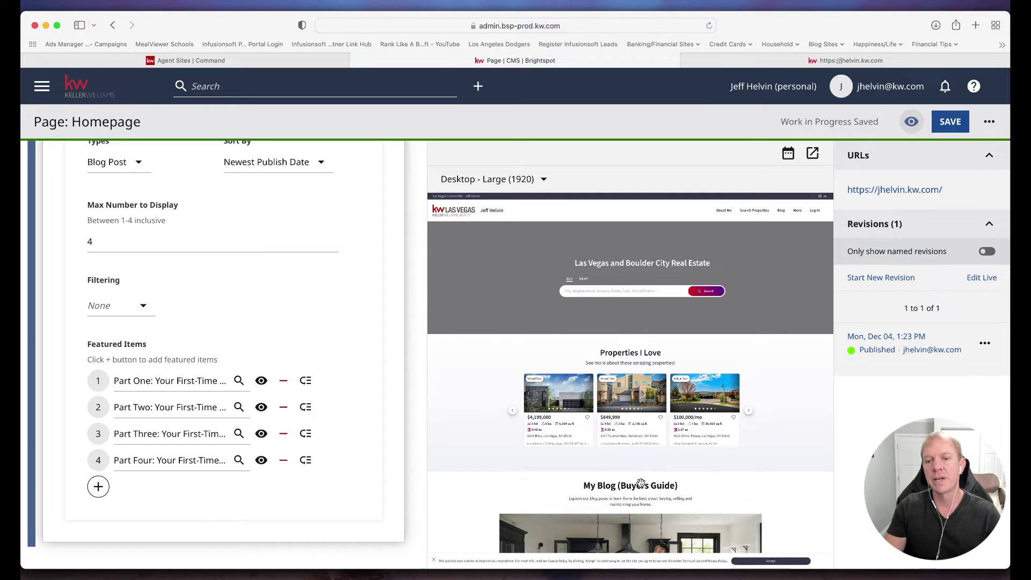
scroll(639, 482, "down", 3)
scroll(312, 379, "up", 5)
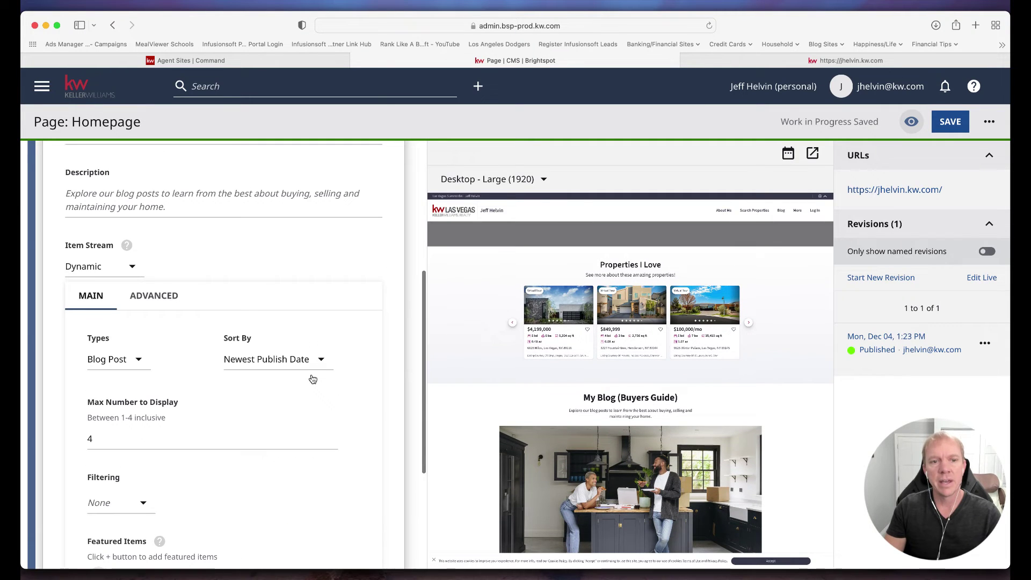
Show the blog list's advanced settings and check its locale choices.
left_click(154, 298)
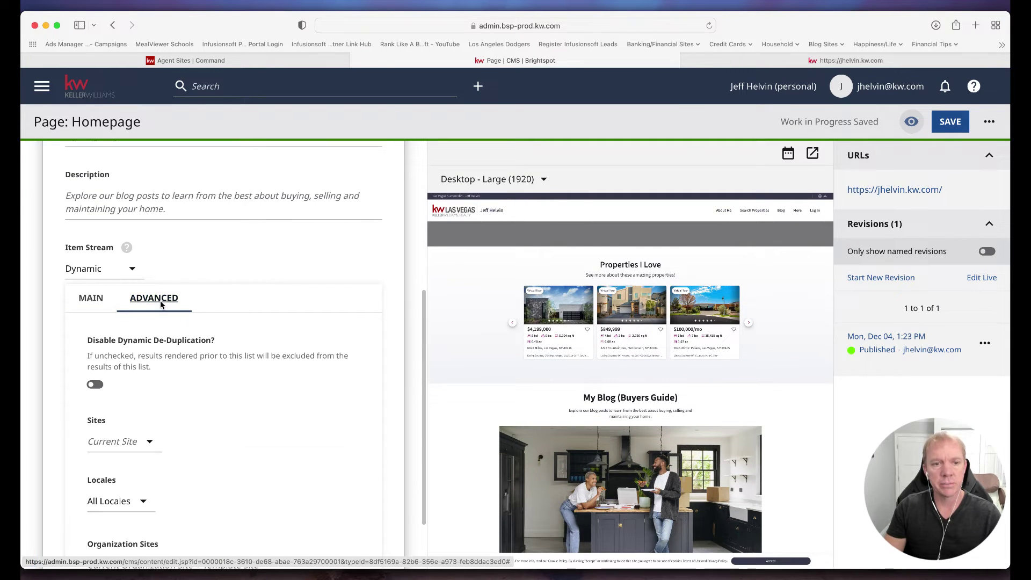
scroll(240, 334, "down", 3)
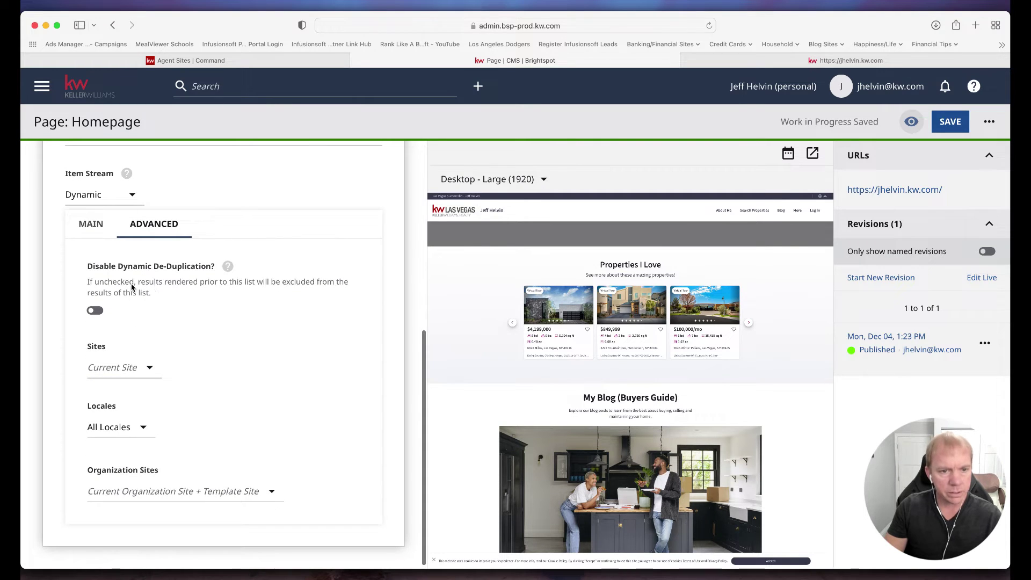
left_click(125, 430)
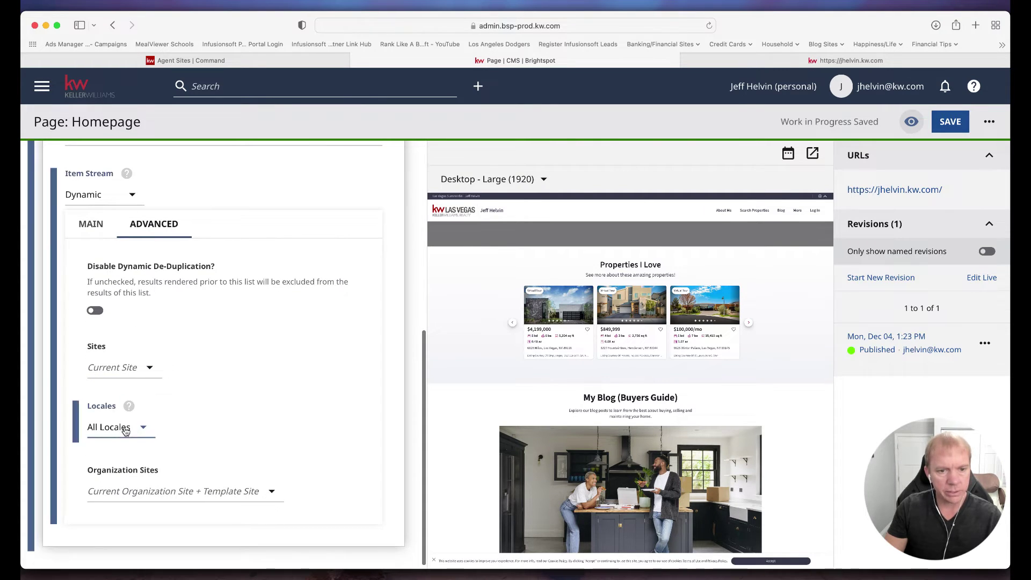
left_click(255, 302)
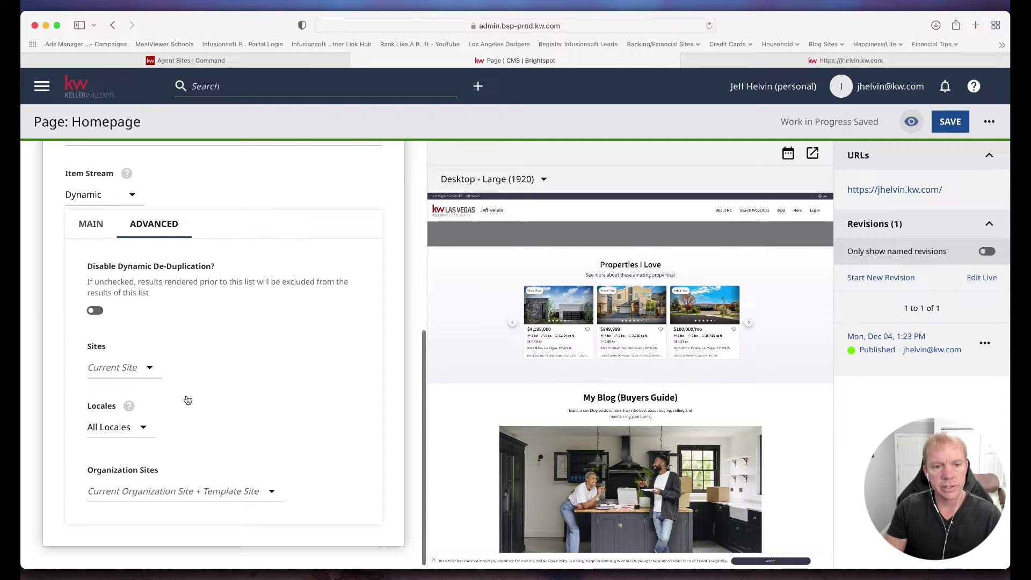
Keep Item Stream as Dynamic and return to main settings: Blog Post, newest first, 4 items.
scroll(259, 368, "up", 3)
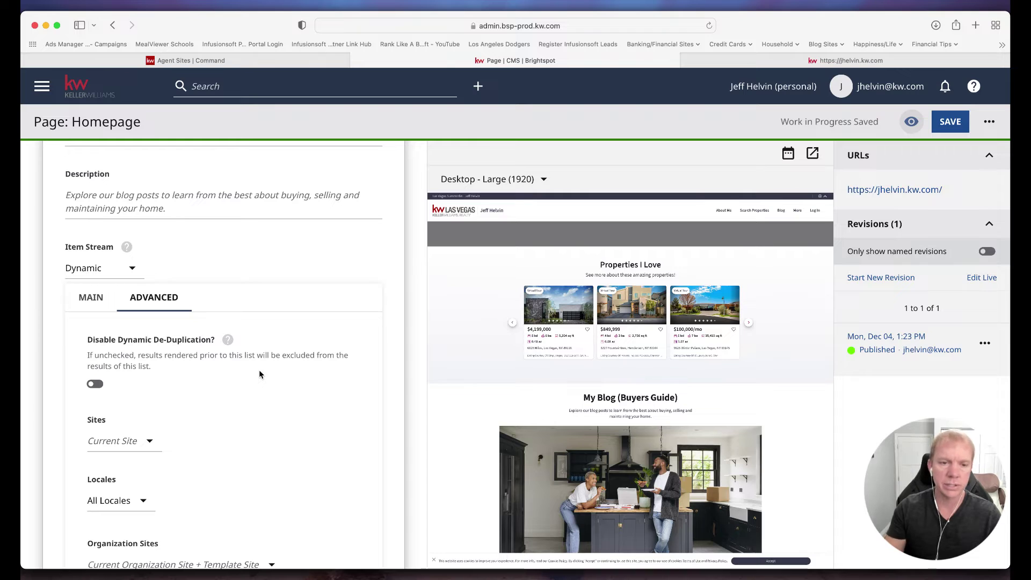
left_click(118, 273)
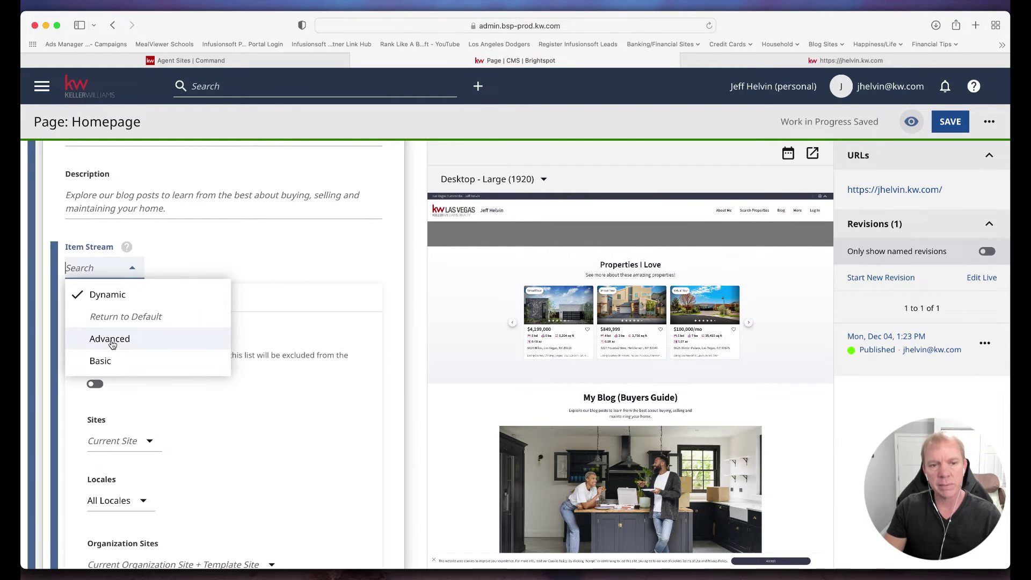
left_click(207, 259)
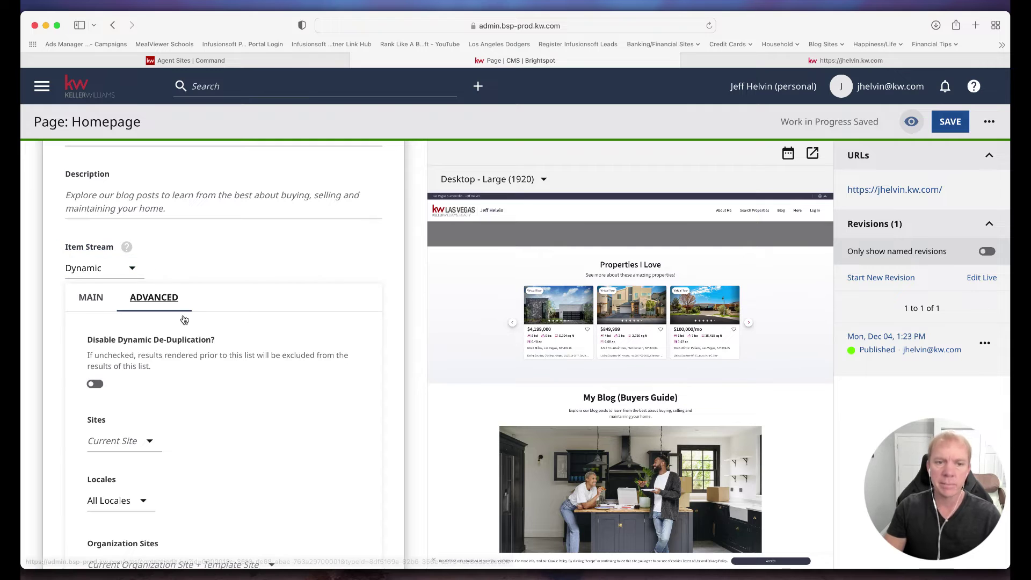
left_click(91, 297)
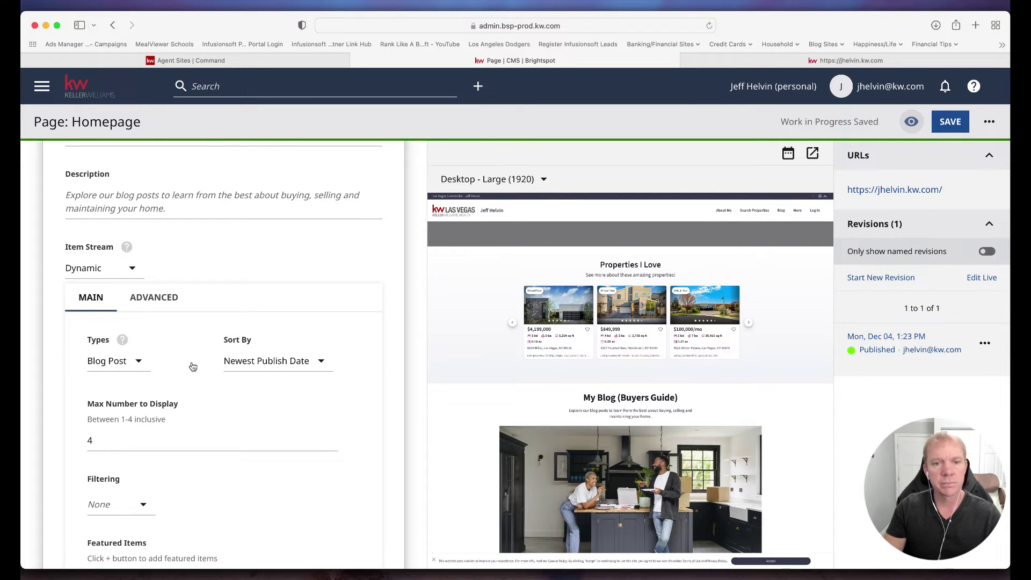
scroll(102, 439, "down", 3)
scroll(161, 441, "up", 5)
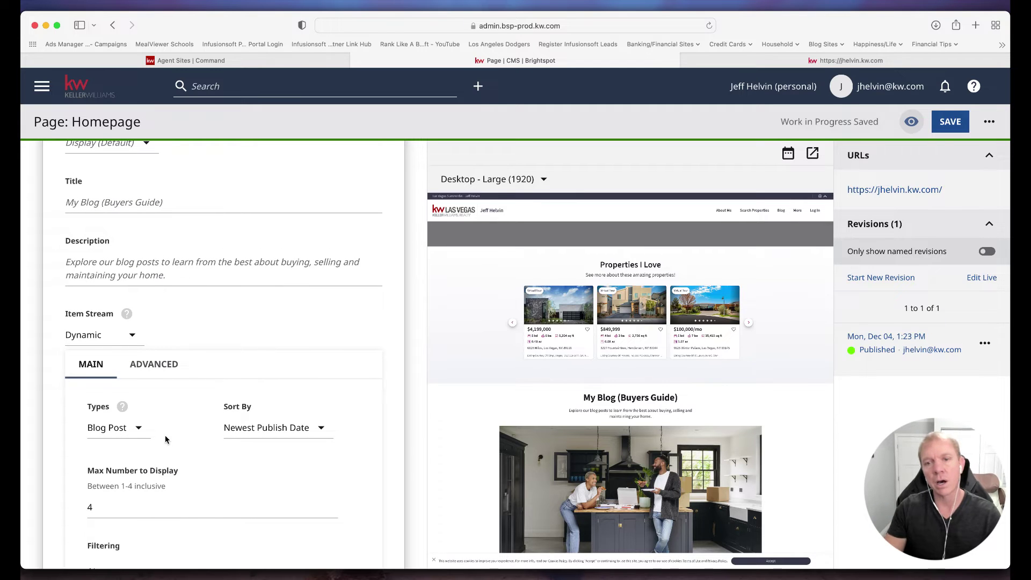
scroll(274, 414, "up", 1)
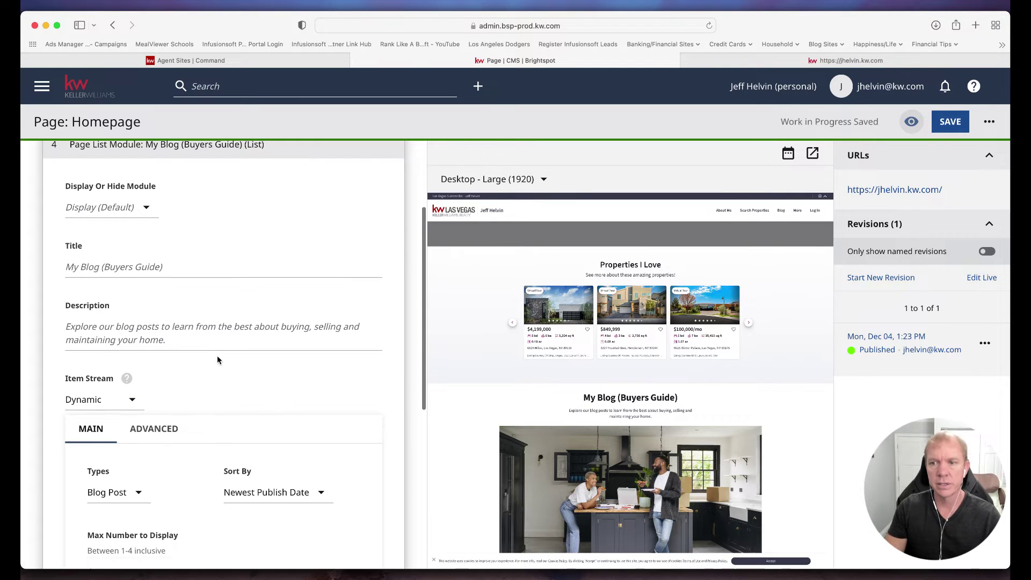
scroll(214, 348, "up", 3)
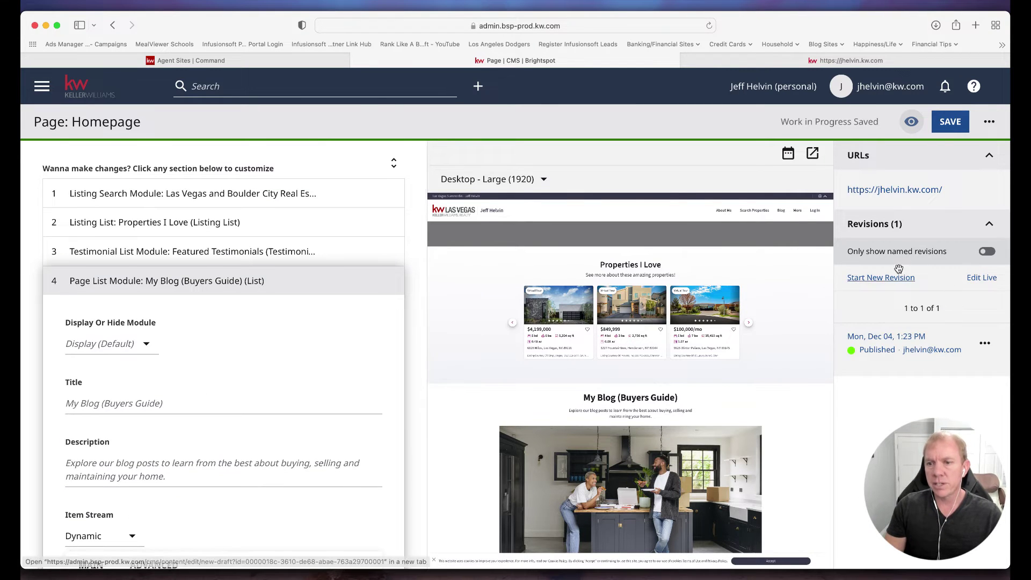
Save the homepage changes as a new revision, then switch to the live agent website.
left_click(954, 125)
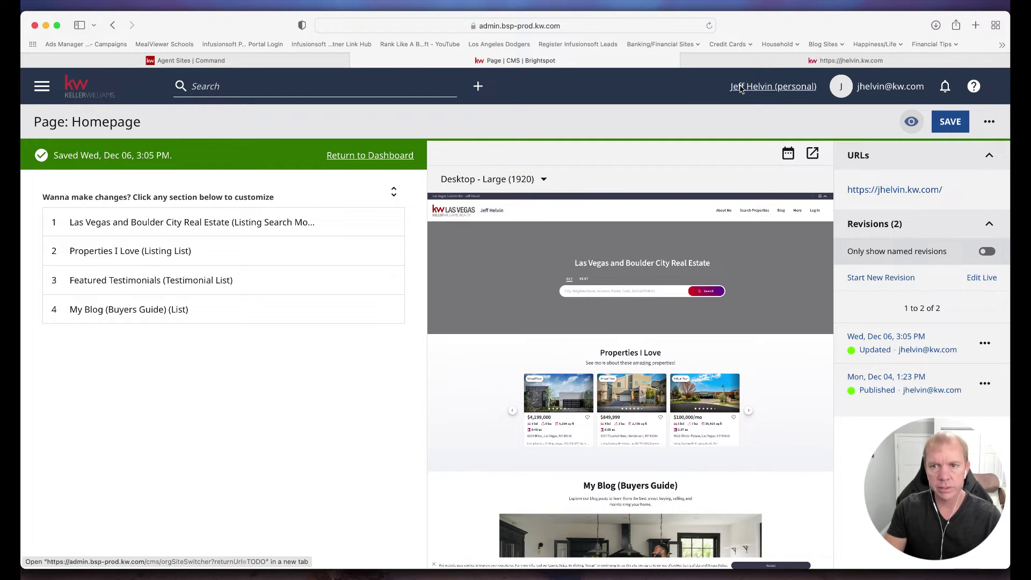
left_click(741, 61)
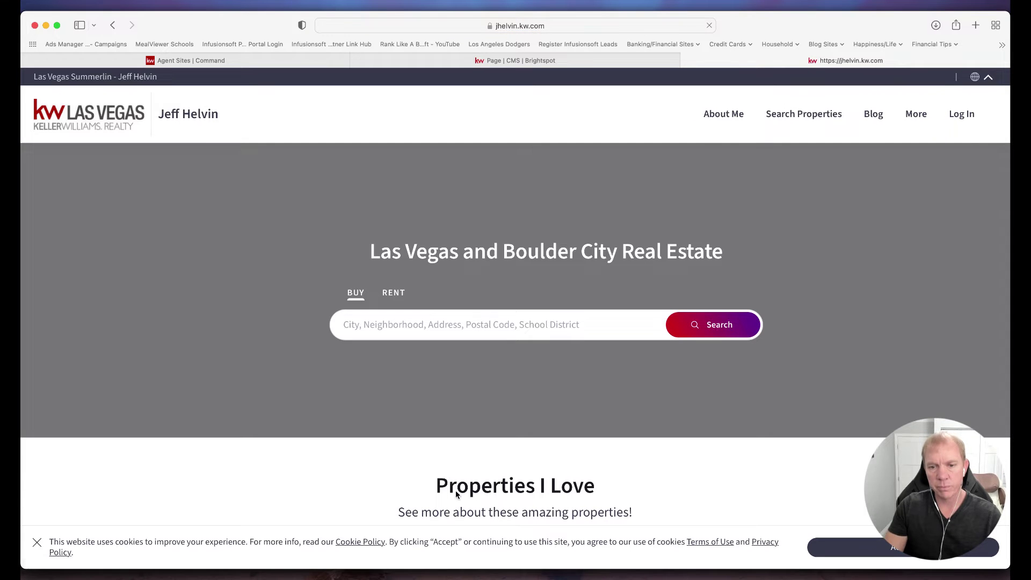
Look over the live homepage's listings, buyer's guide posts, contact form and office map, then return to the editor.
scroll(556, 497, "down", 5)
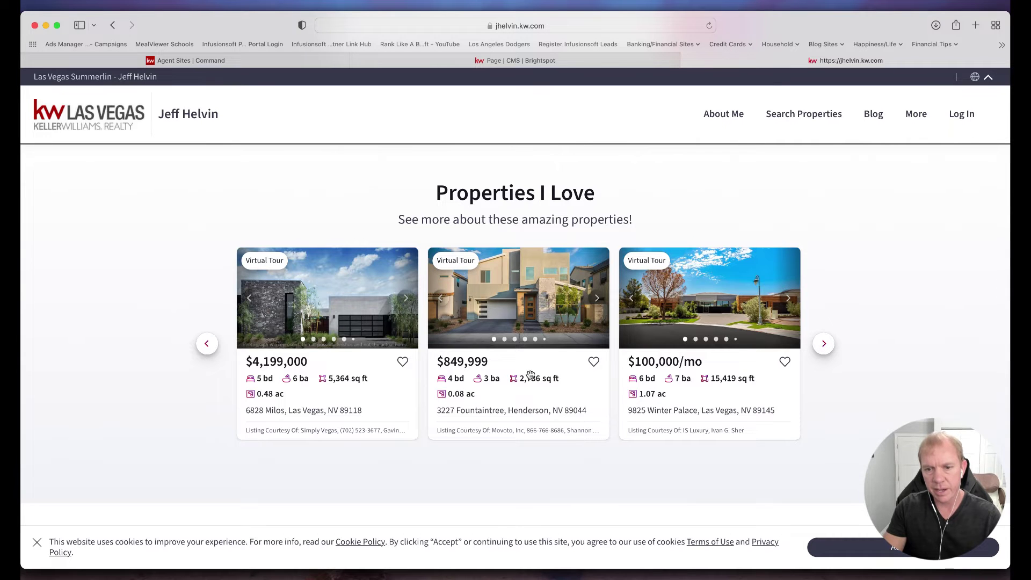
scroll(527, 363, "down", 10)
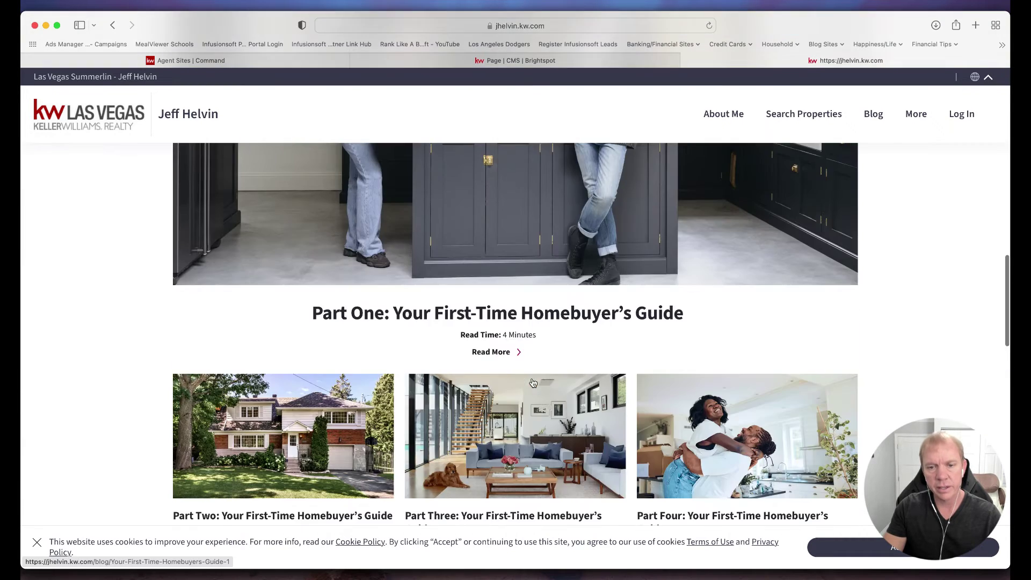
scroll(533, 382, "down", 15)
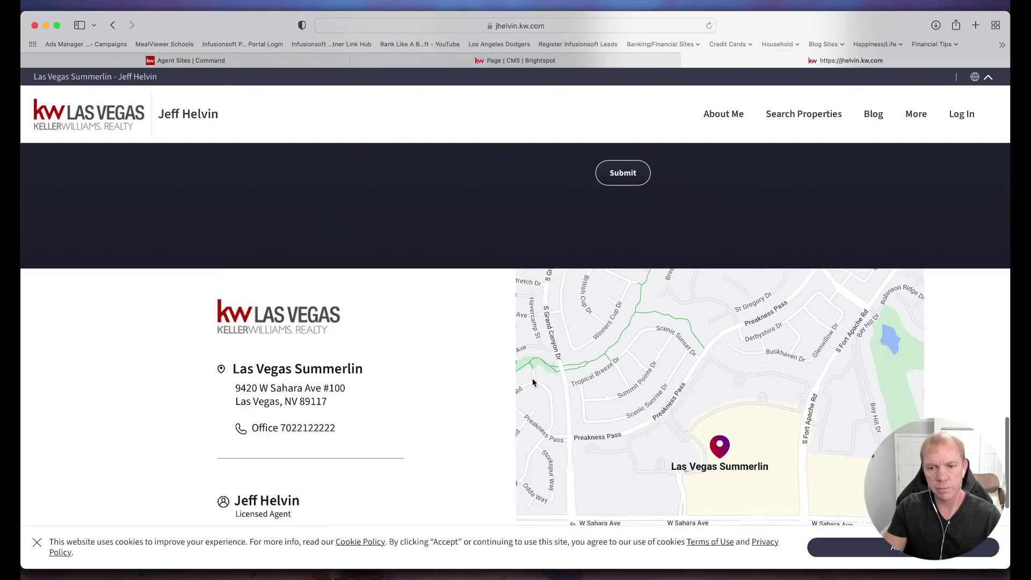
scroll(532, 382, "up", 15)
scroll(533, 383, "down", 10)
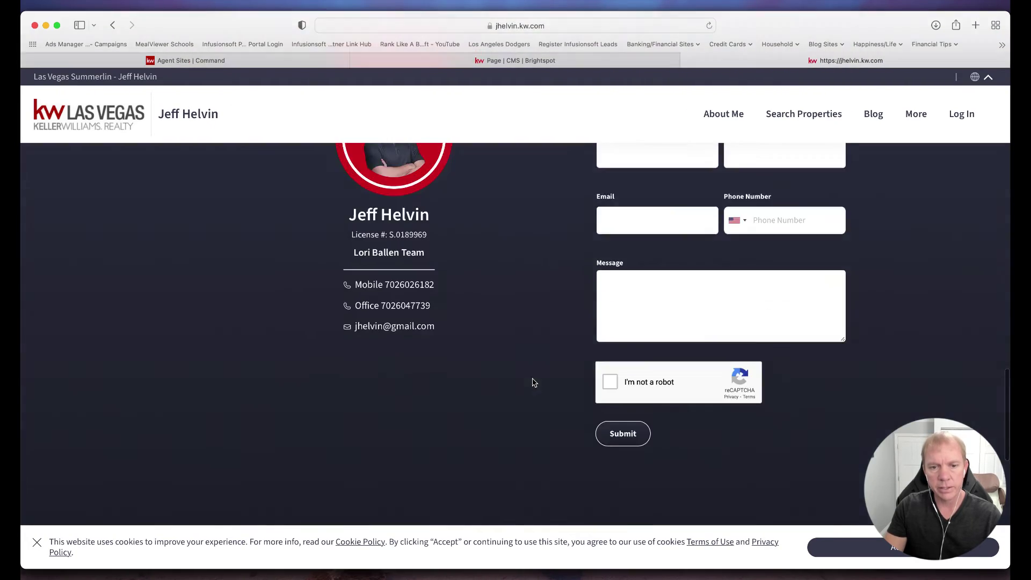
scroll(533, 382, "down", 8)
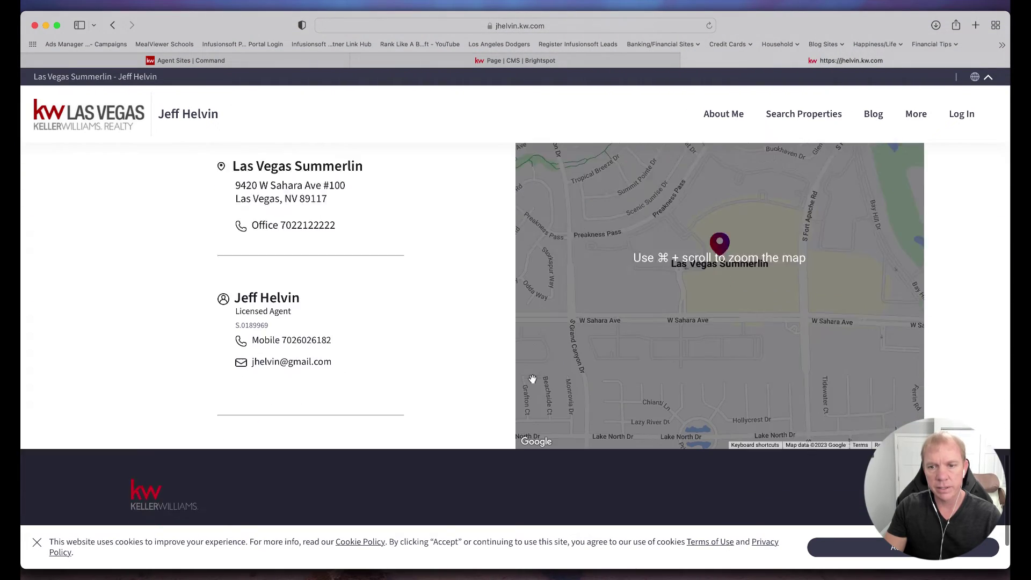
scroll(533, 379, "down", 2)
scroll(532, 380, "up", 20)
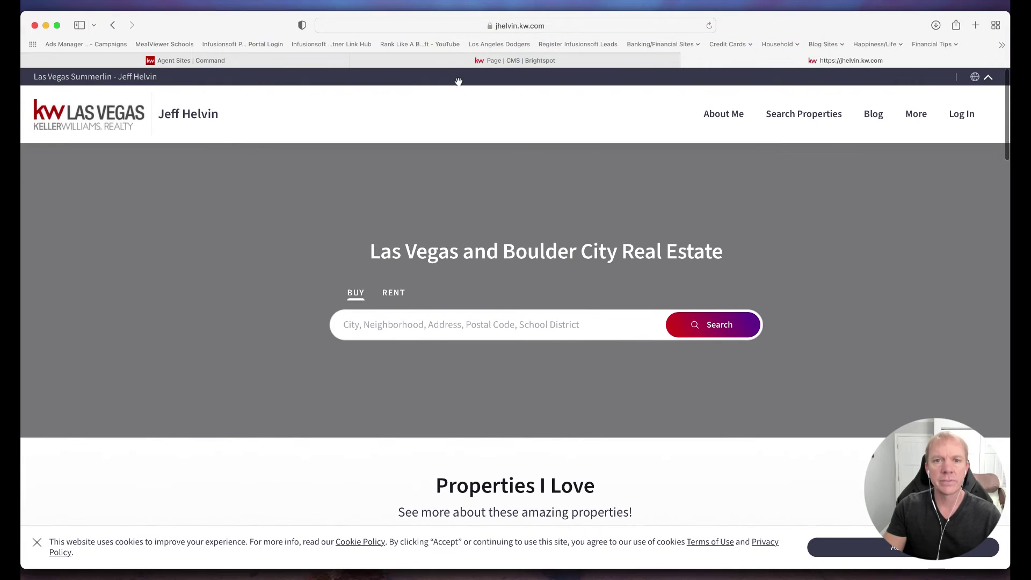
left_click(452, 65)
Expand the Las Vegas and Boulder City Real Estate section and browse the carousel image picker without adding images.
left_click(161, 222)
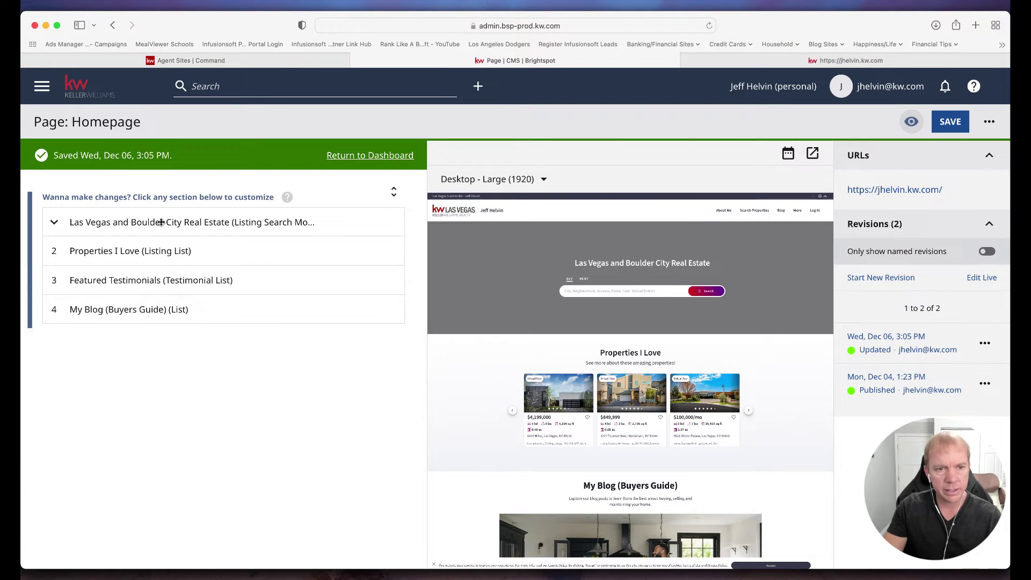
left_click(124, 410)
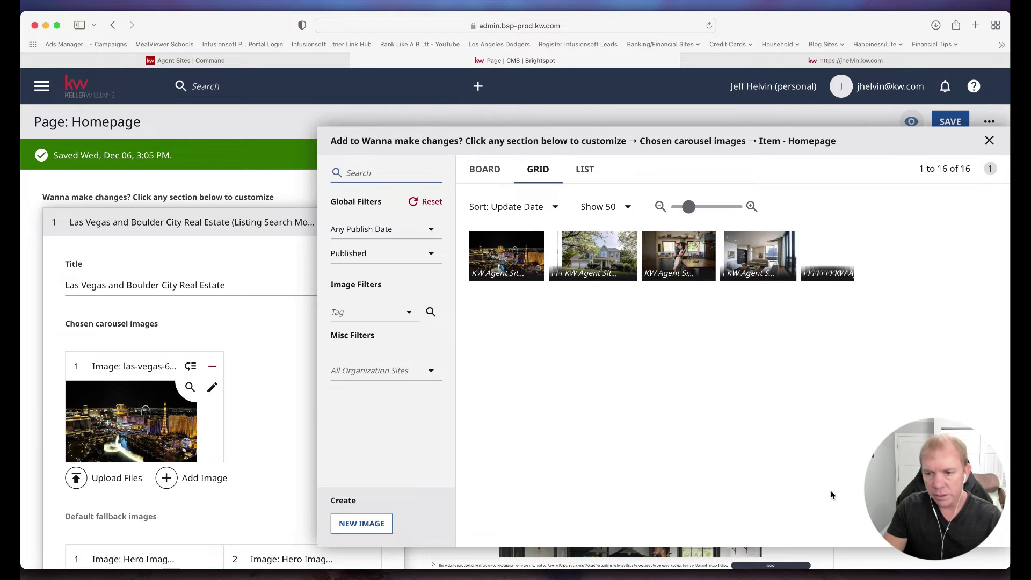
left_click(989, 141)
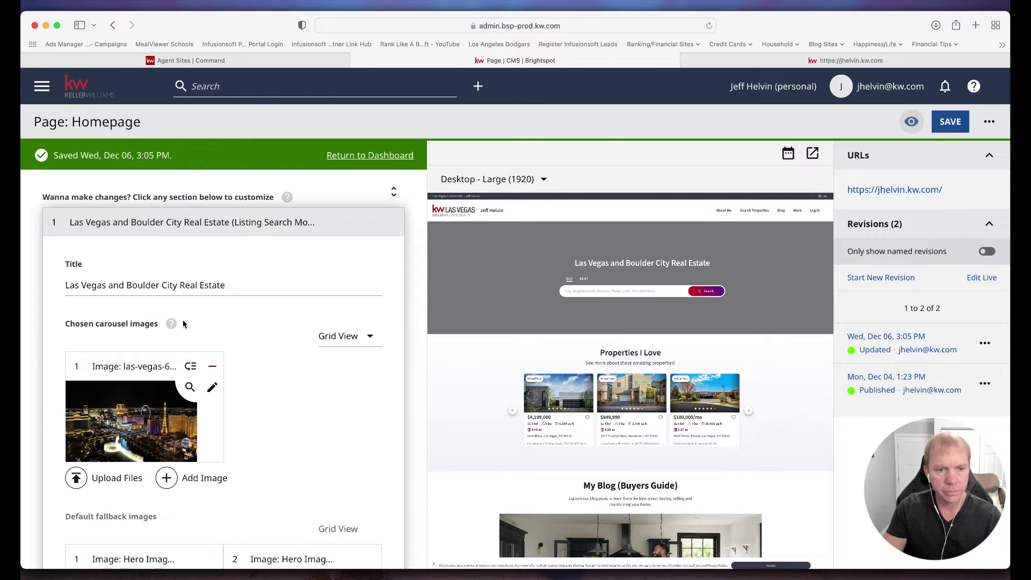
left_click(146, 412)
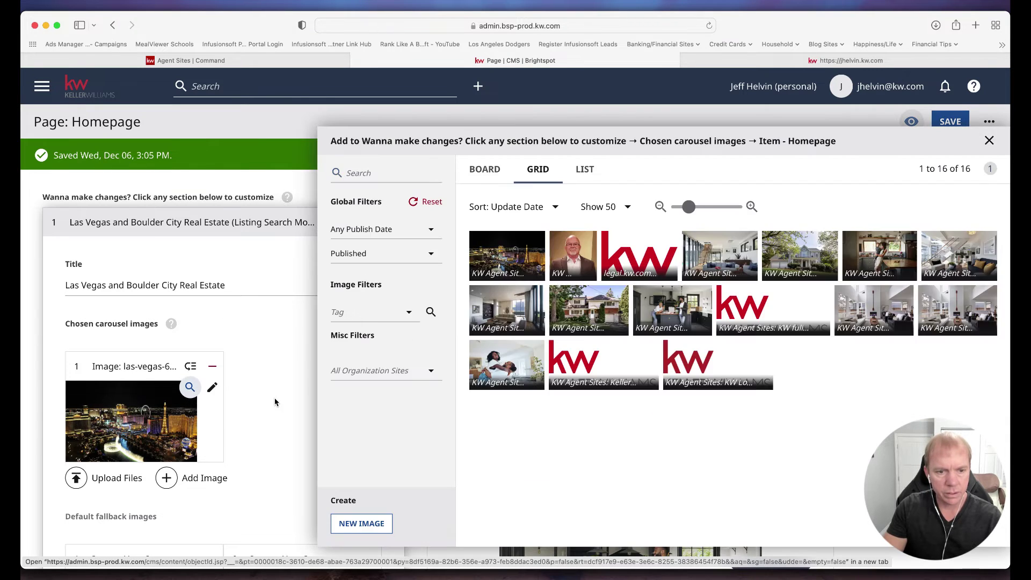
scroll(275, 402, "down", 3)
left_click(131, 438)
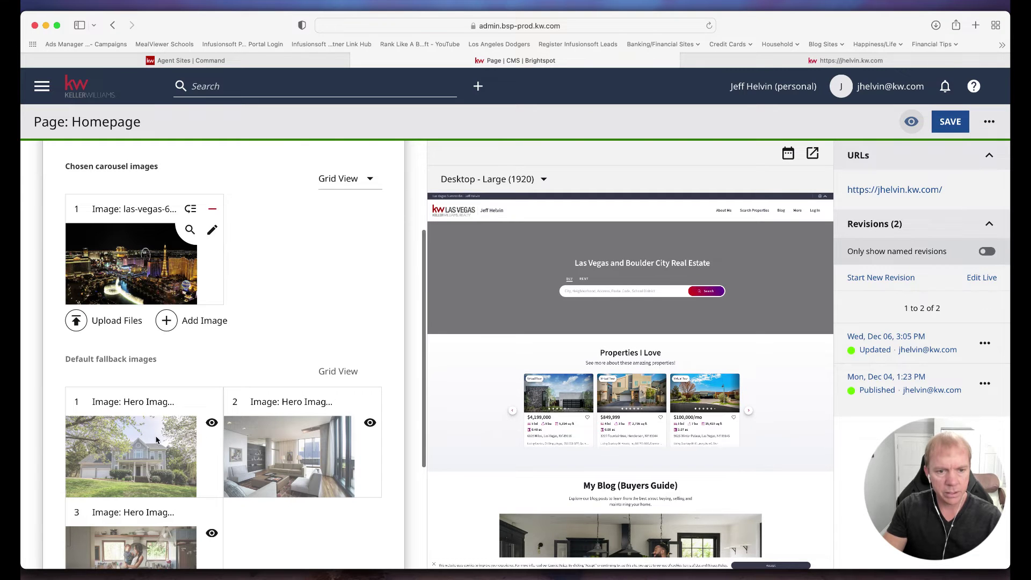
Open Hero Image 1 (5000x3333) in its own full image editor.
left_click(212, 424)
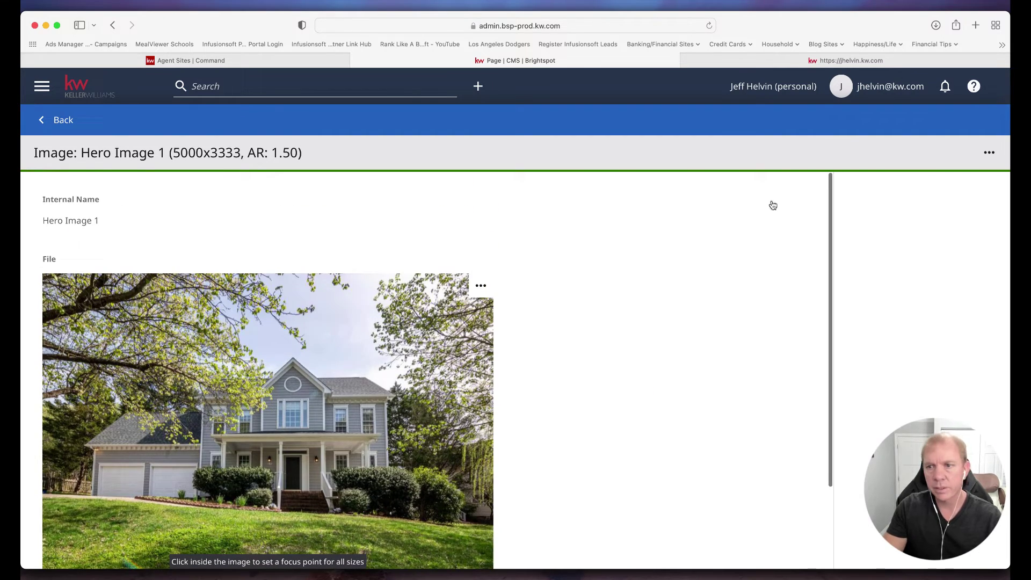
left_click(990, 153)
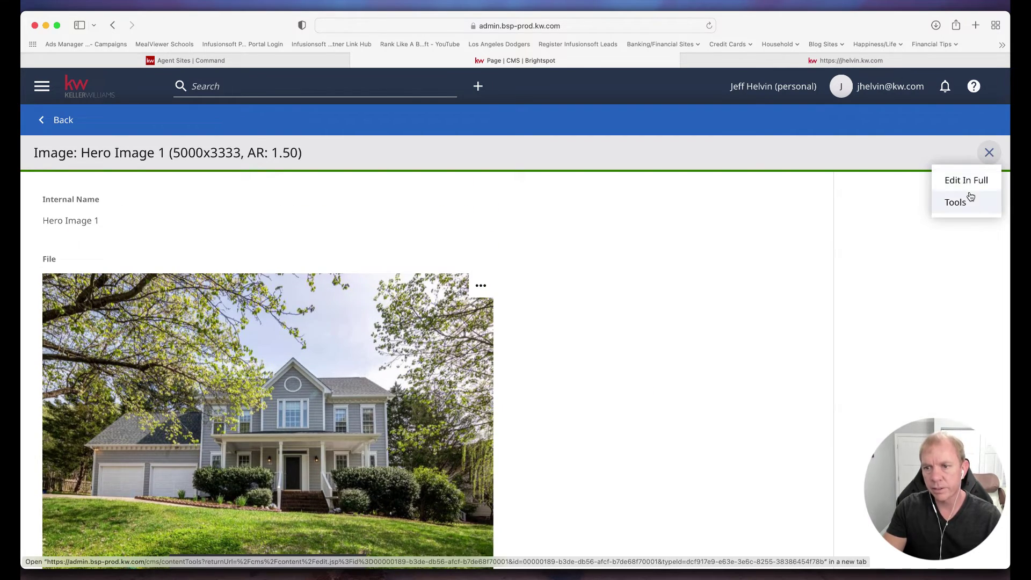
left_click(988, 154)
left_click(988, 155)
left_click(992, 153)
left_click(989, 154)
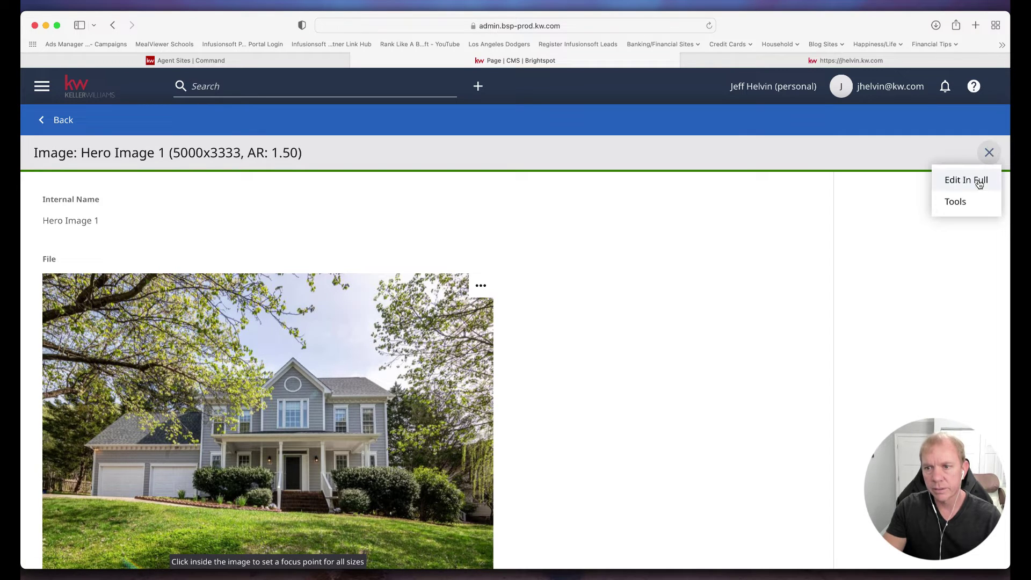
left_click(974, 183)
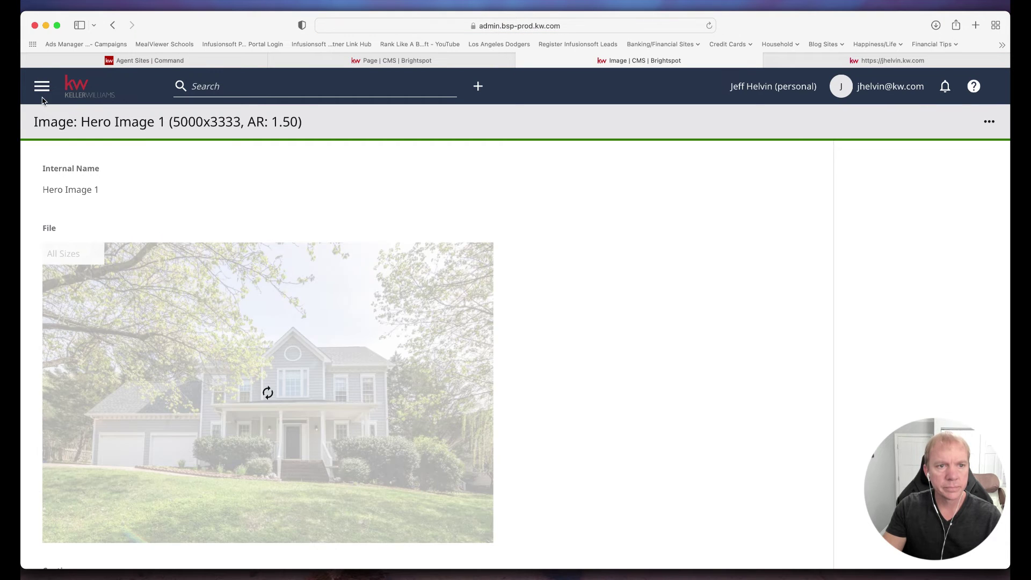
Check the image's tools and publish details, then bring up the site navigation panel.
left_click(42, 90)
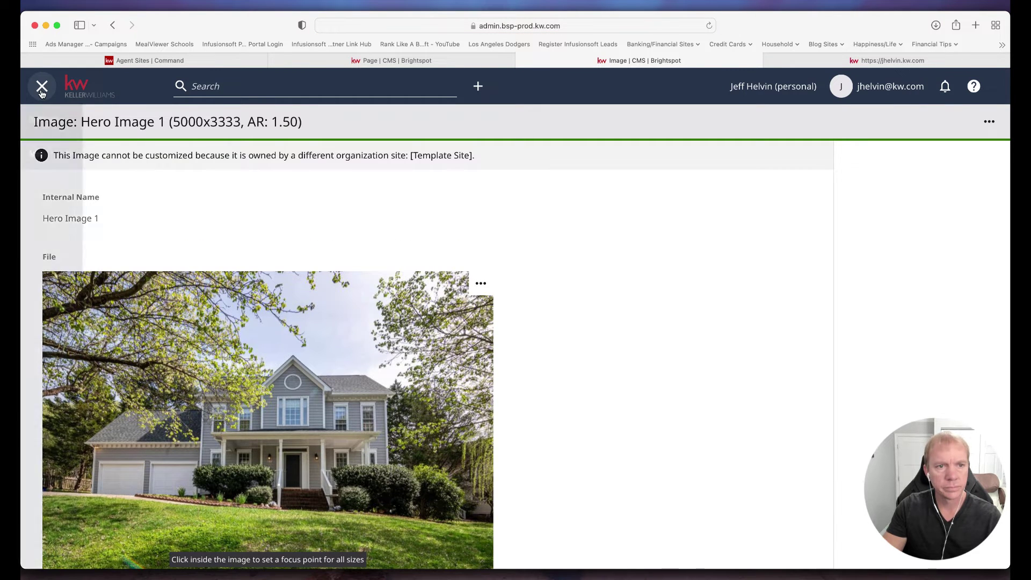
left_click(208, 152)
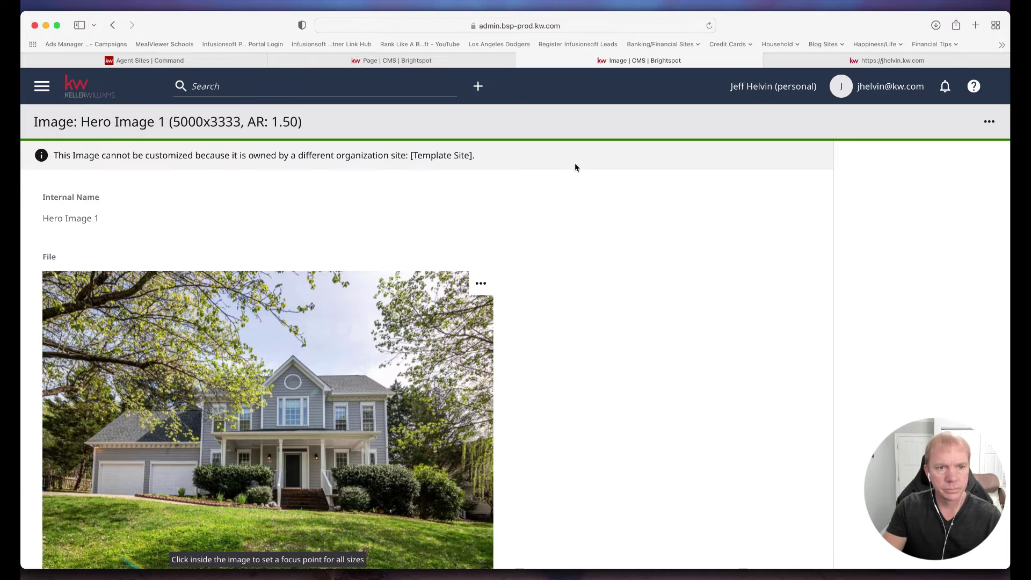
left_click(993, 124)
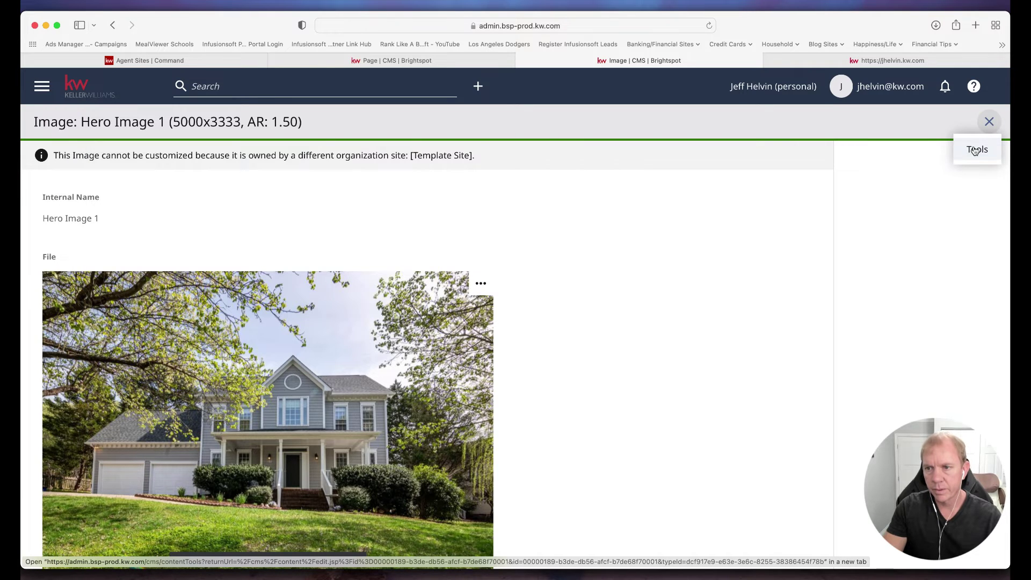
left_click(957, 157)
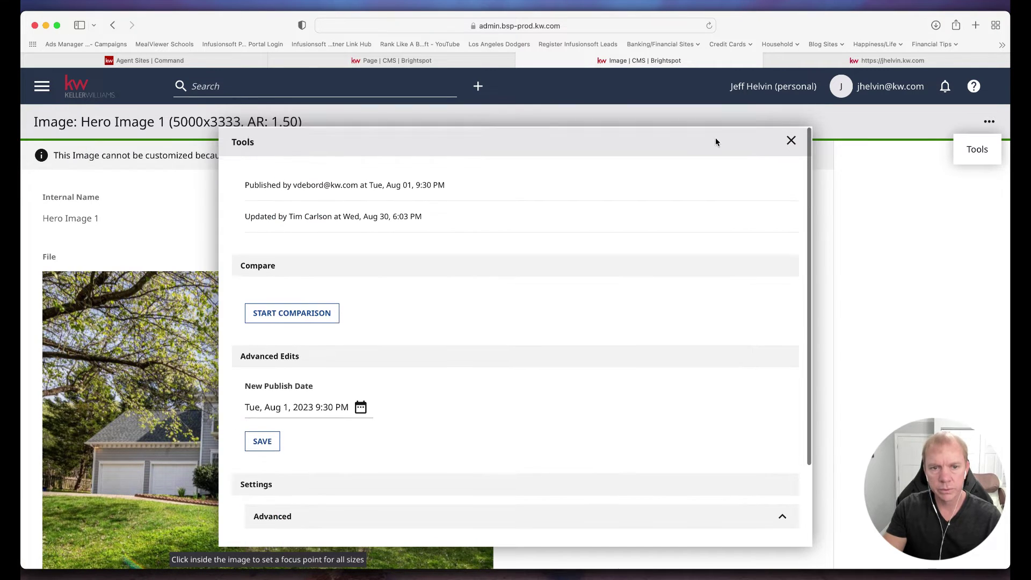
left_click(791, 141)
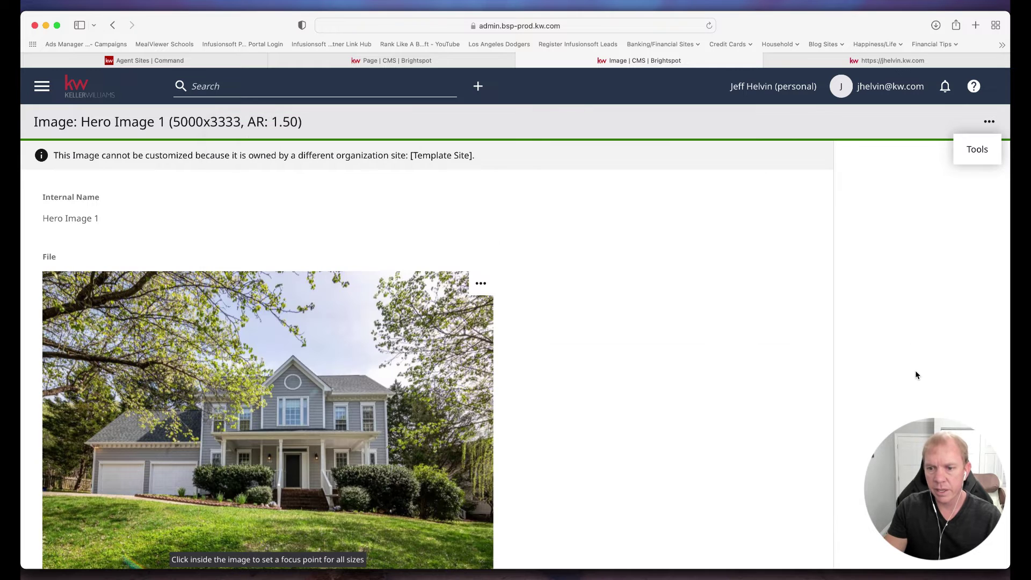
scroll(713, 453, "down", 2)
scroll(410, 359, "up", 2)
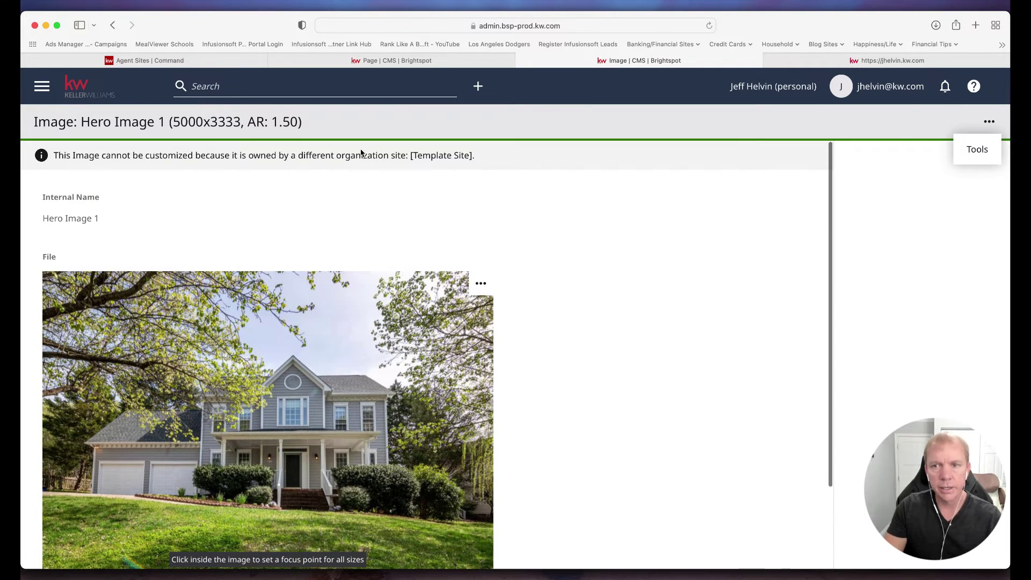
left_click(42, 87)
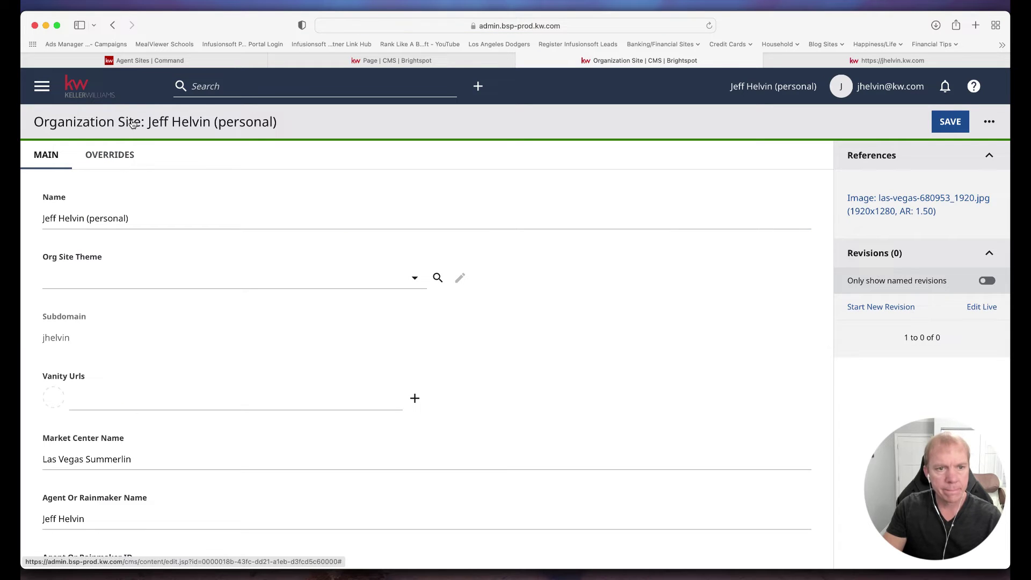
Review the organization site's publishing details in its Tools dialog.
scroll(612, 245, "down", 2)
scroll(568, 274, "up", 2)
left_click(990, 123)
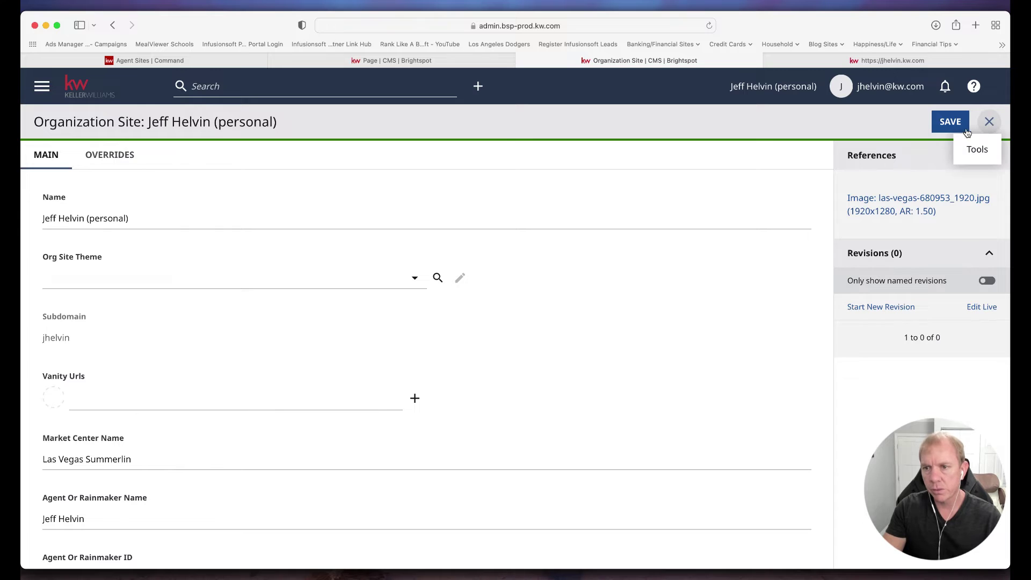
left_click(976, 150)
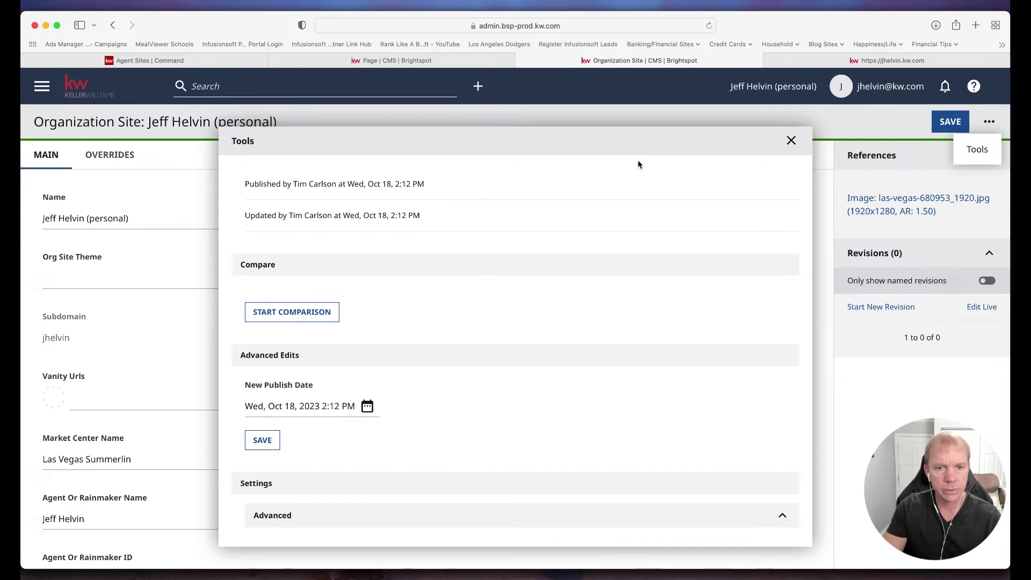
left_click(790, 142)
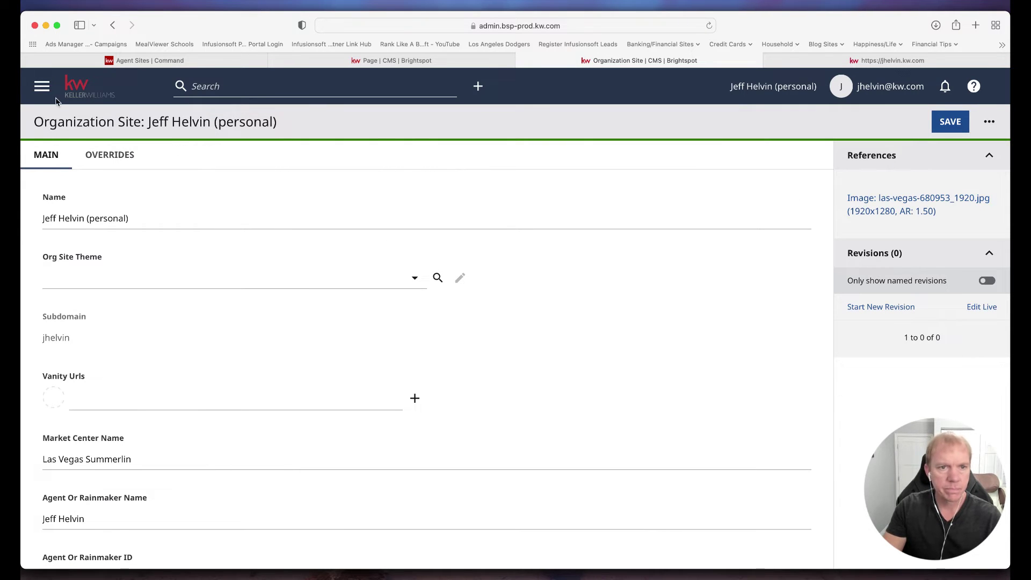
Go to the dashboard and open the About the Agent page editor.
left_click(42, 88)
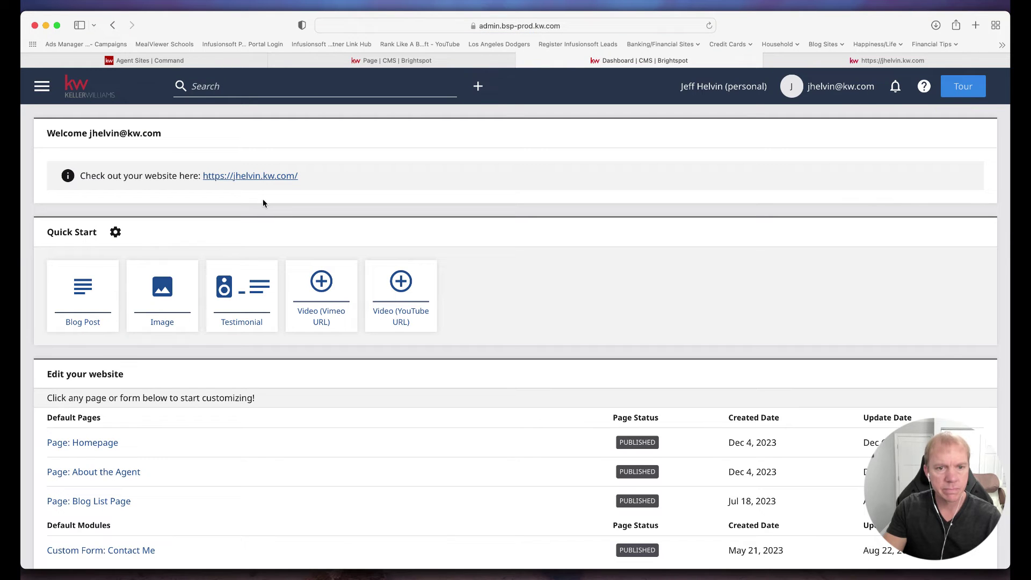
scroll(478, 251, "down", 1)
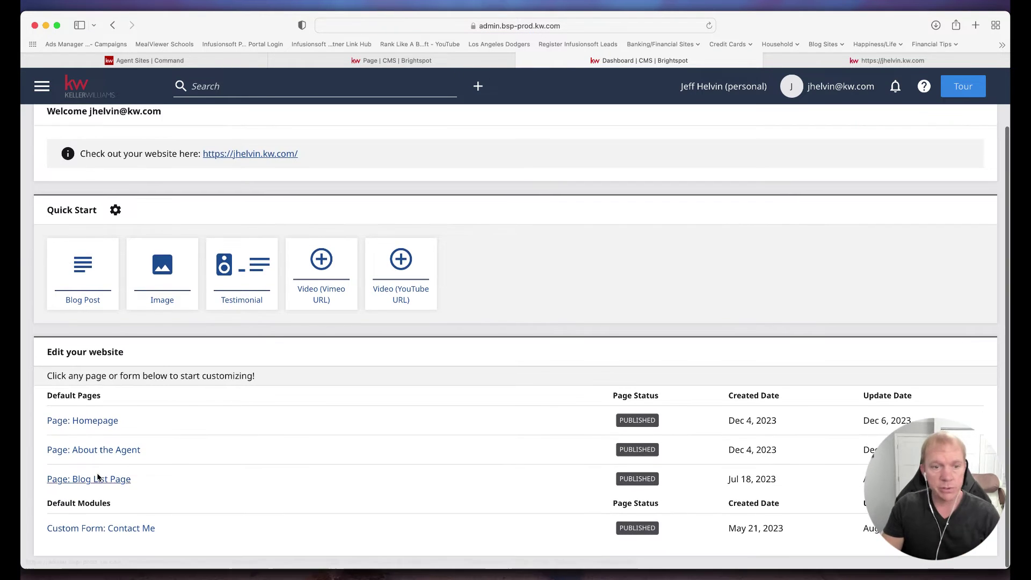
left_click(85, 456)
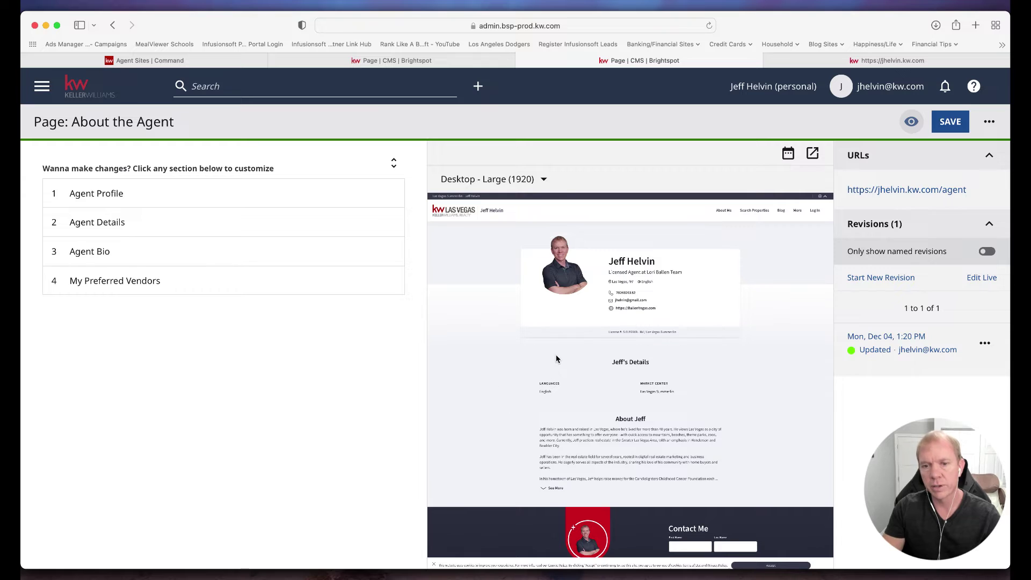
Set the Agent Profile section's Display Or Hide Module option to Hide.
scroll(625, 391, "down", 2)
scroll(510, 294, "up", 2)
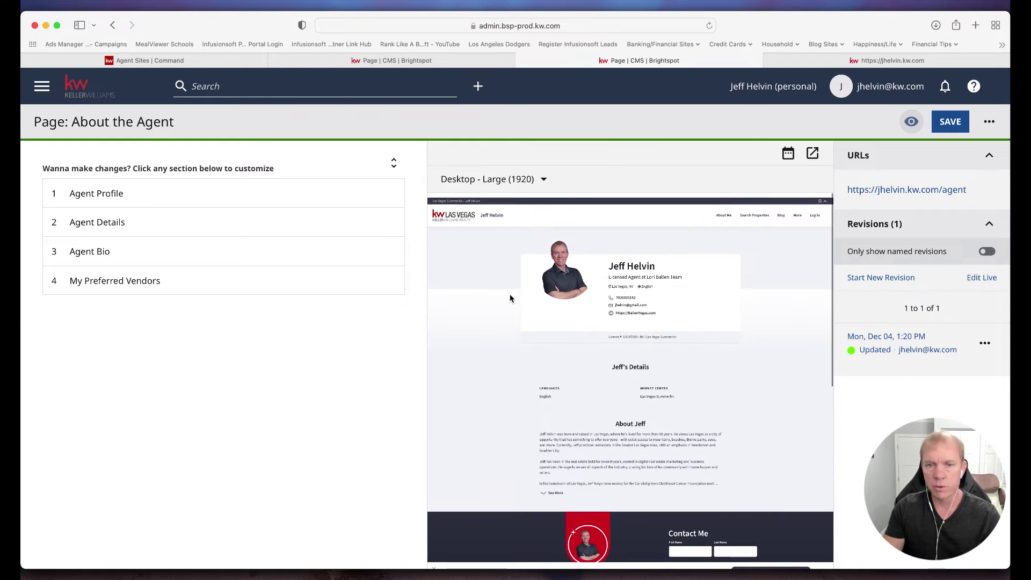
left_click(121, 199)
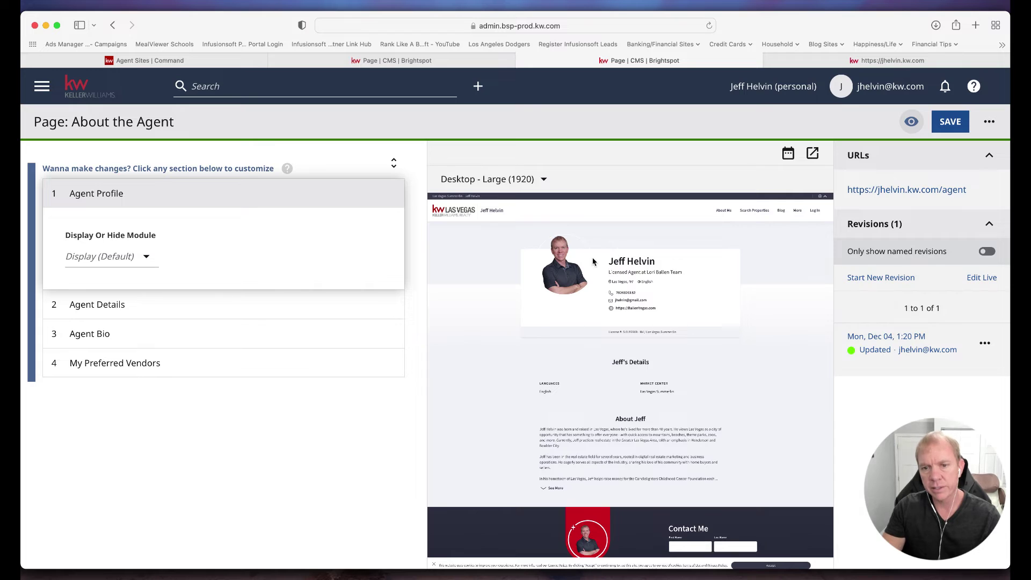
left_click(107, 257)
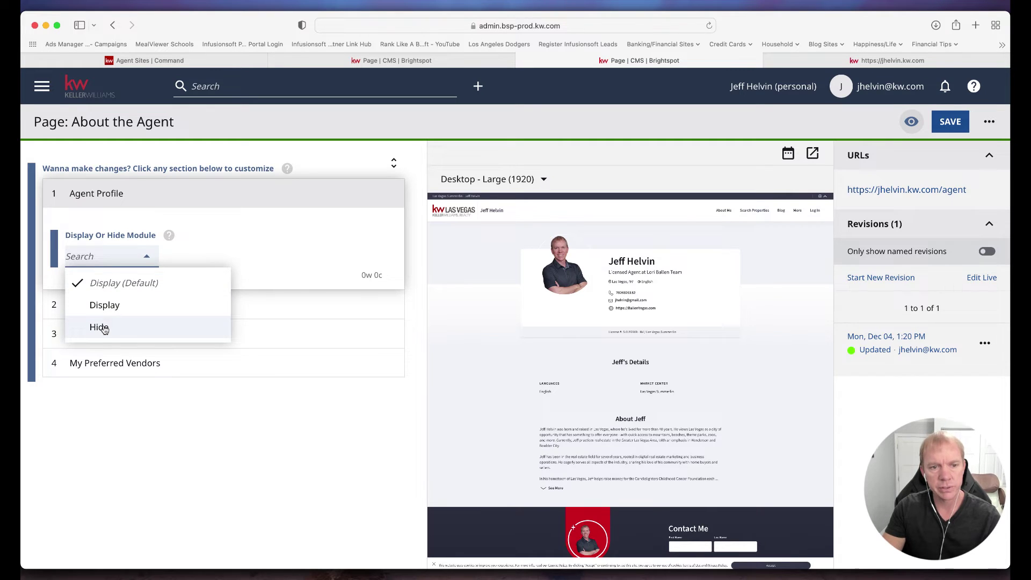
left_click(105, 326)
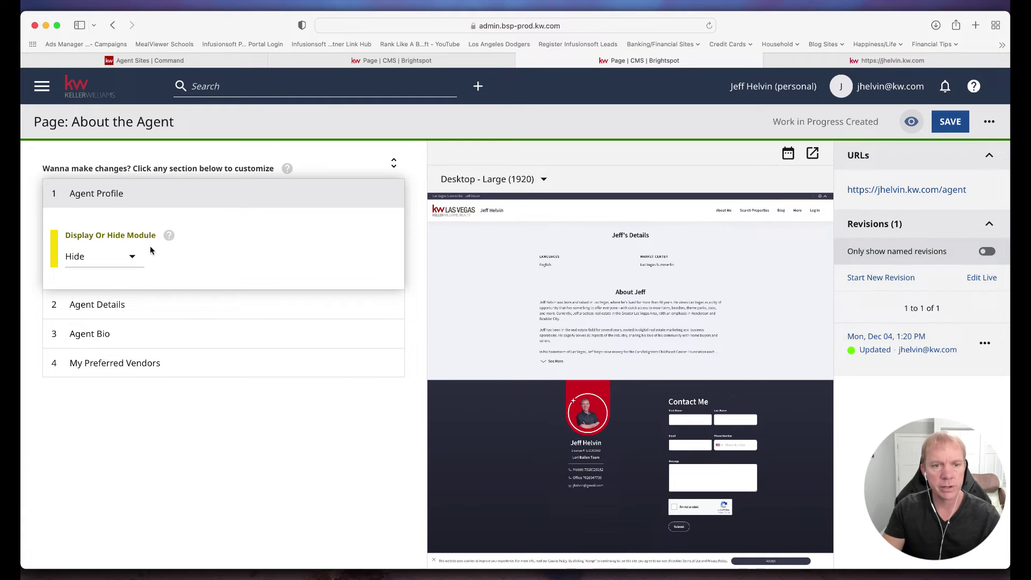
Switch Agent Profile back to Display and expand the Agent Details settings.
left_click(129, 256)
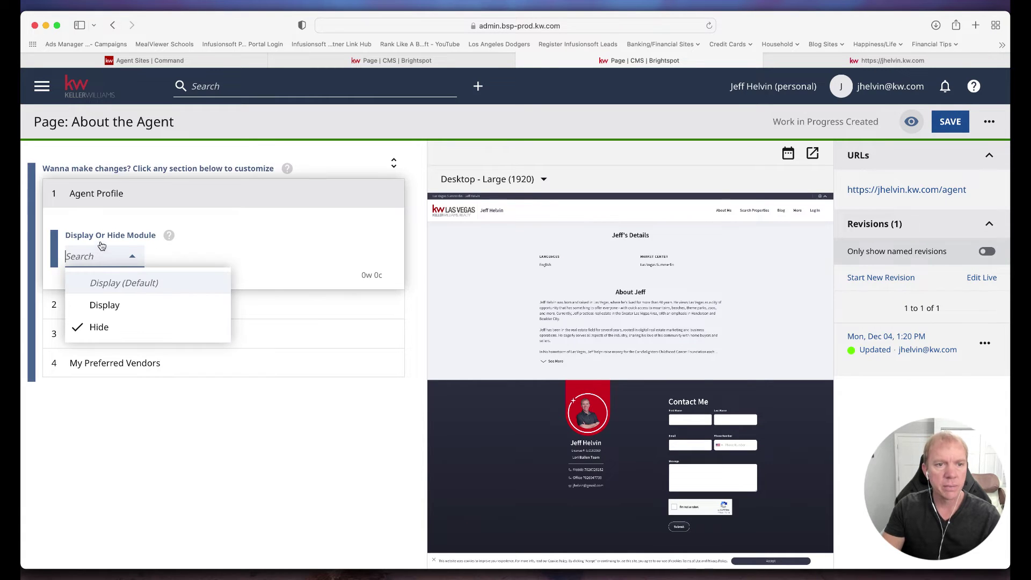
left_click(98, 304)
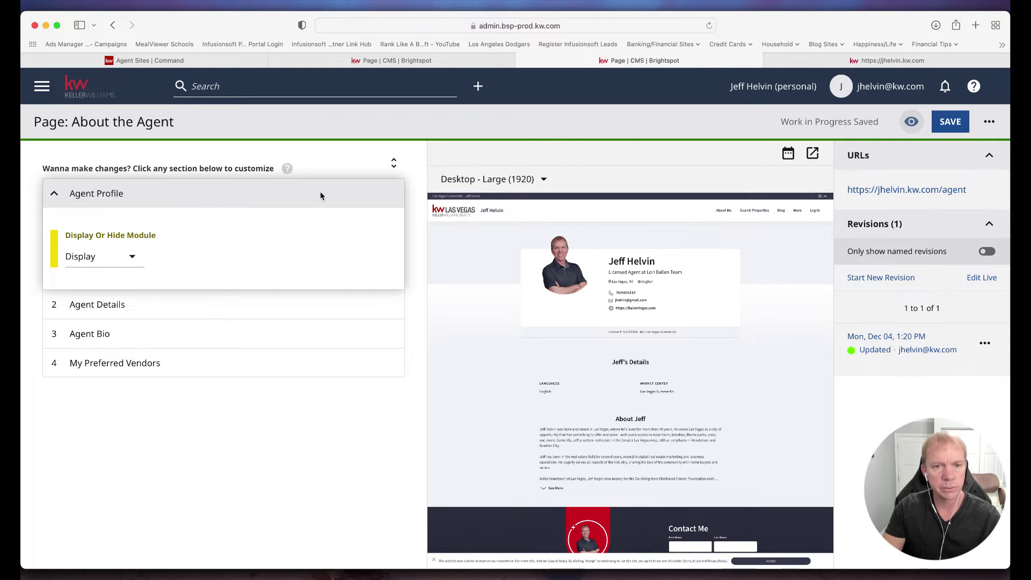
left_click(320, 195)
left_click(153, 226)
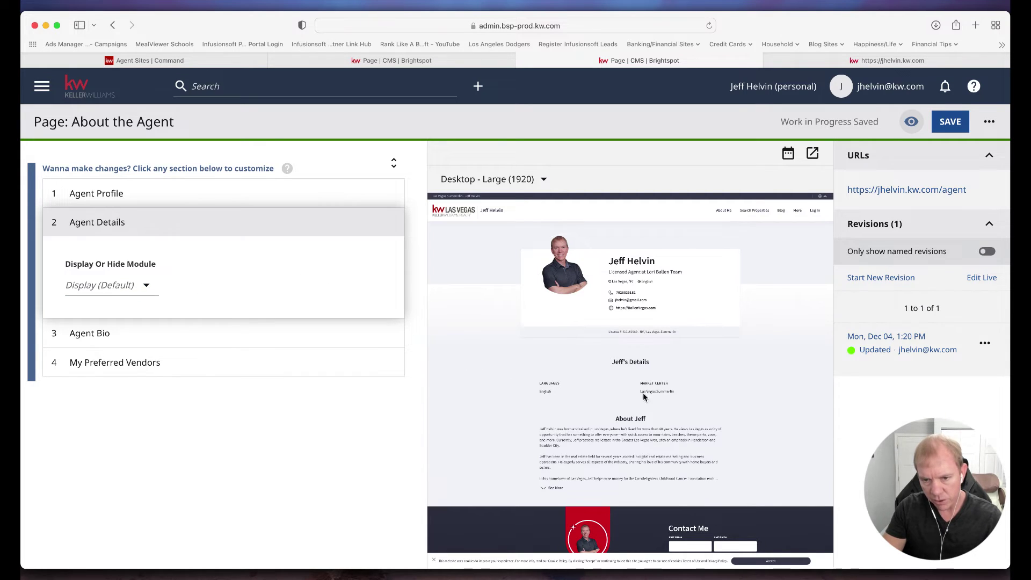
Set the Agent Details section's Display Or Hide Module option to Hide.
left_click(134, 286)
left_click(105, 355)
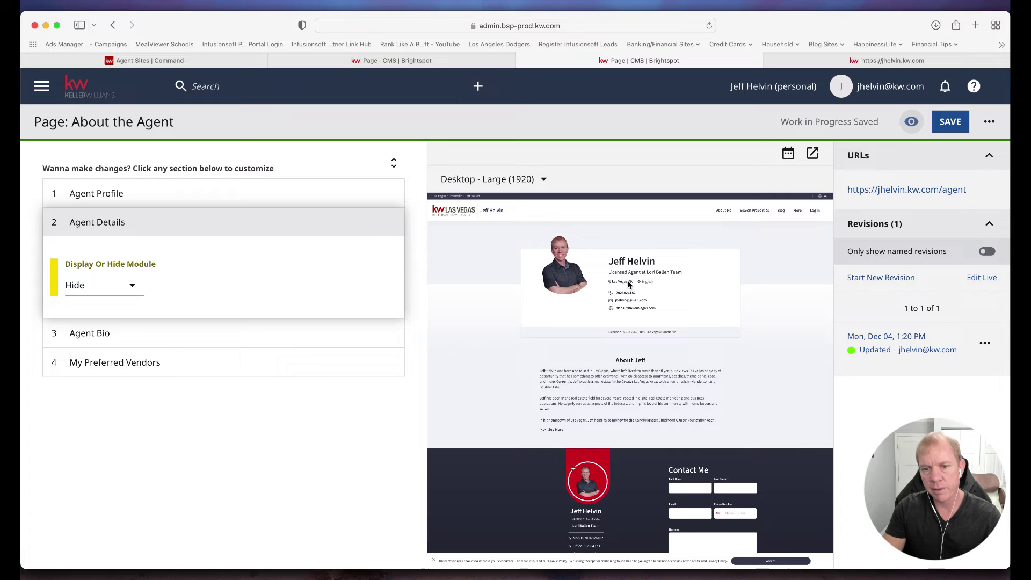
left_click(179, 231)
Look over the Agent Bio and My Preferred Vendors settings, then save the About the Agent page.
left_click(161, 256)
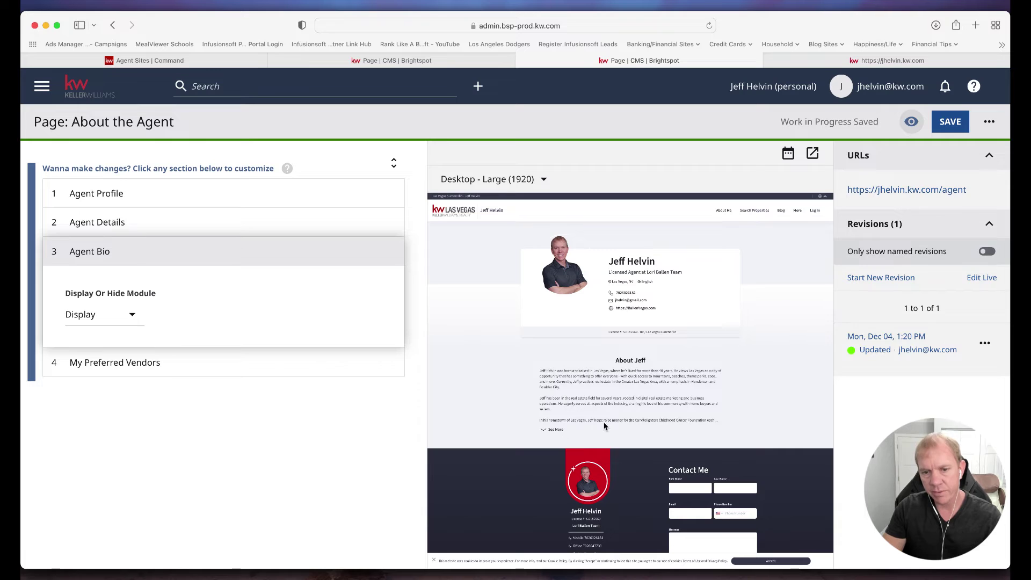
left_click(170, 253)
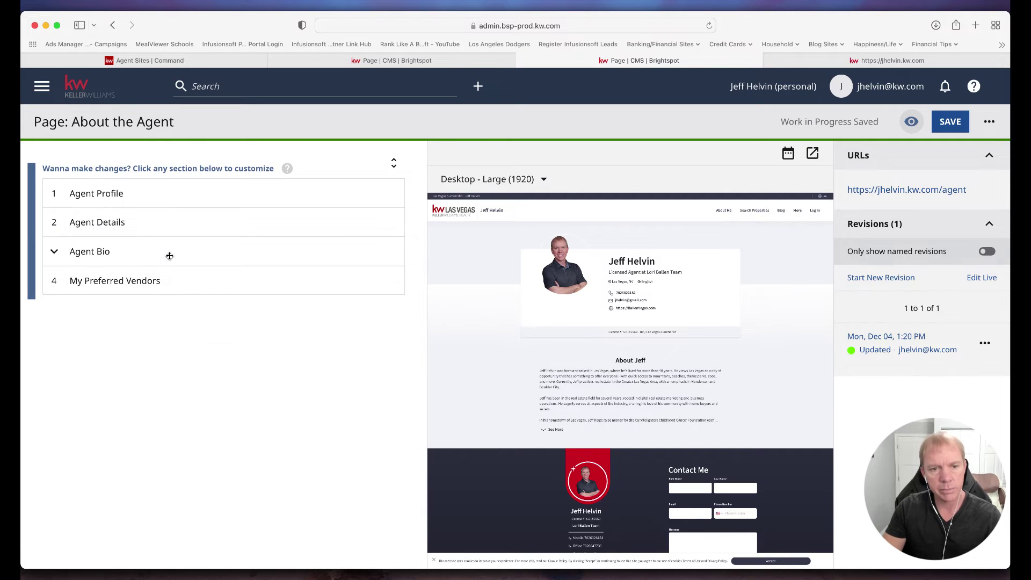
left_click(162, 282)
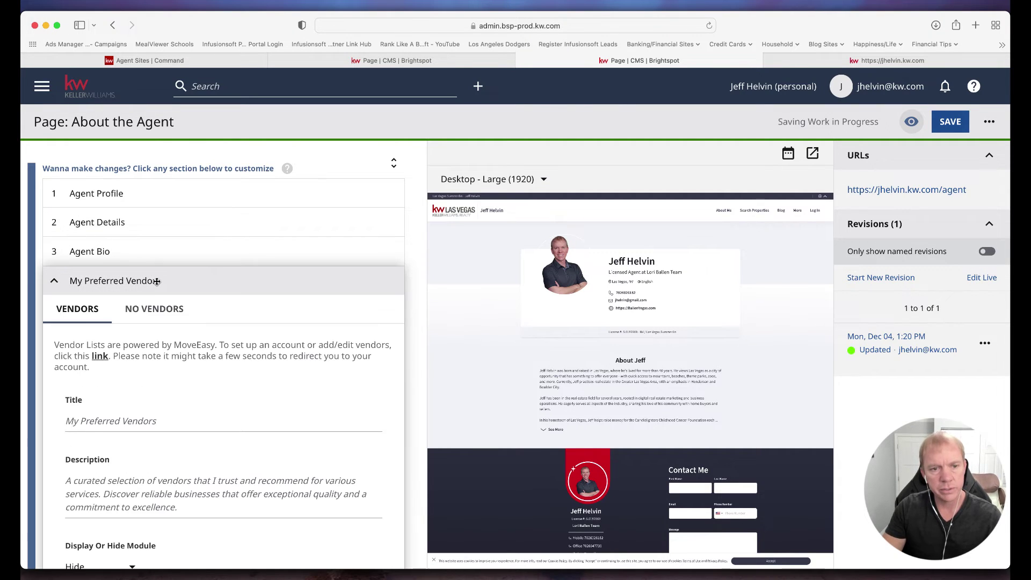
scroll(187, 370, "down", 2)
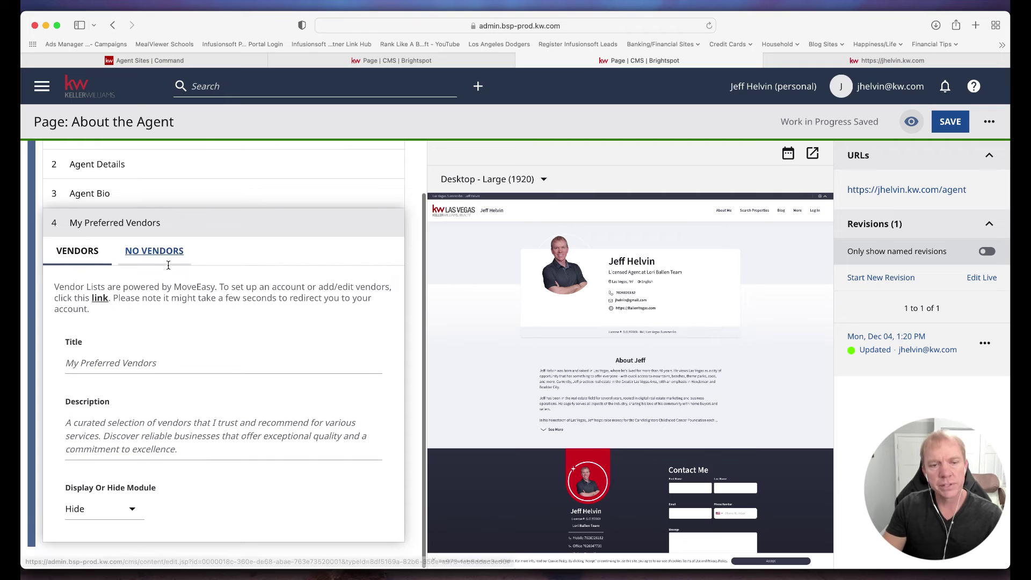
left_click(157, 253)
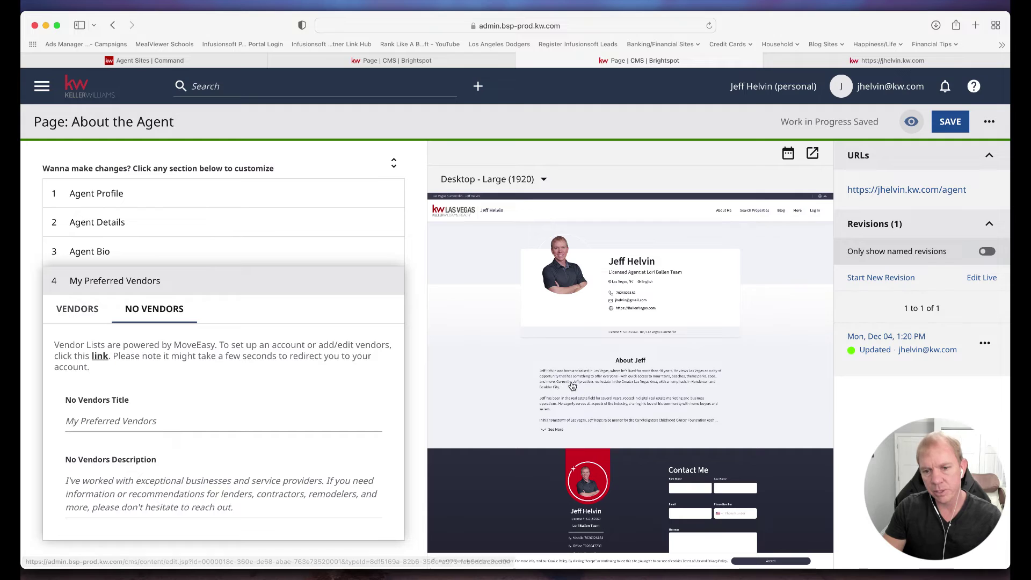
left_click(148, 282)
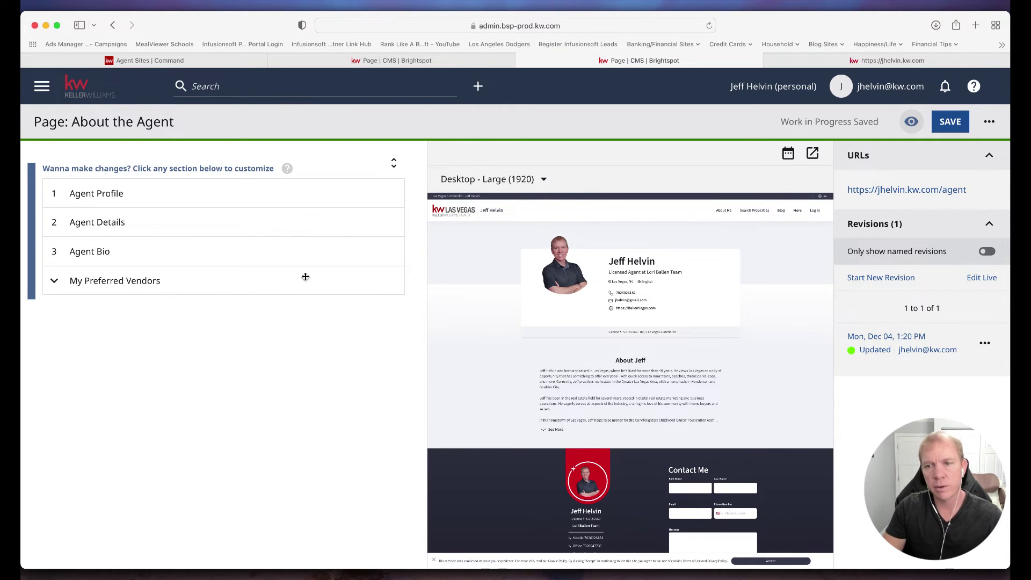
left_click(961, 125)
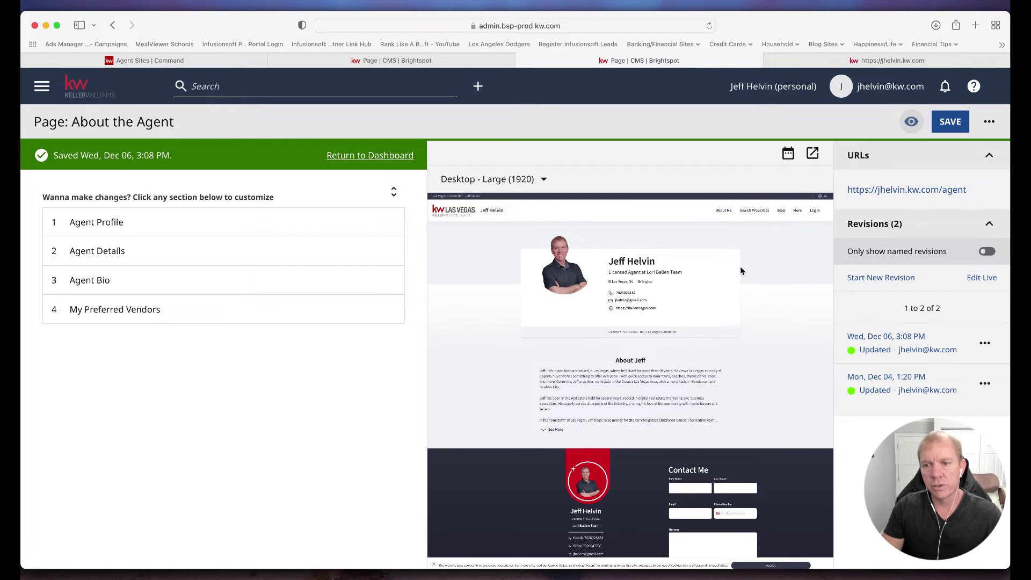
Return to the dashboard and open the Blog List Page editor.
left_click(43, 90)
left_click(56, 118)
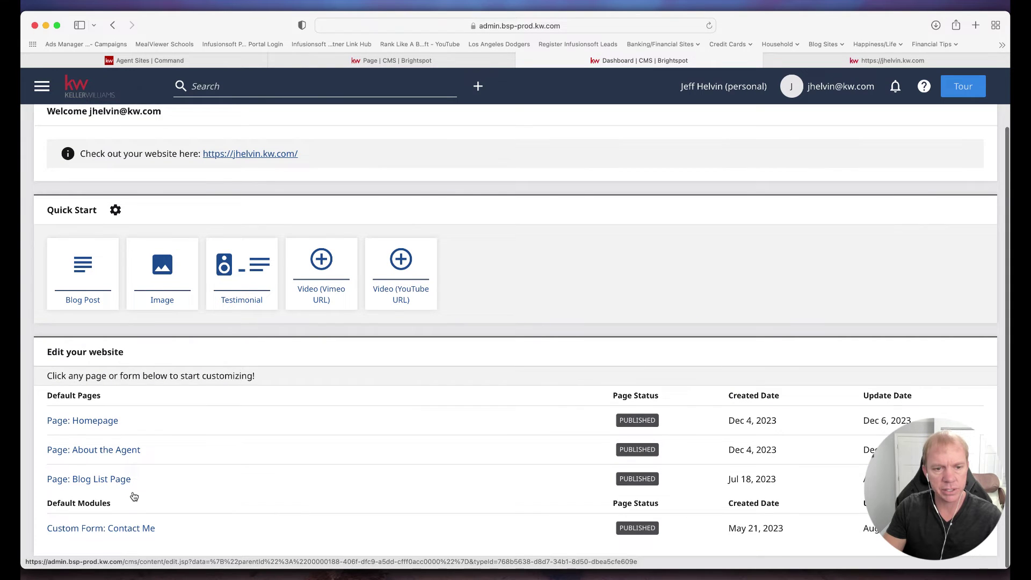
scroll(121, 491, "up", 1)
left_click(113, 502)
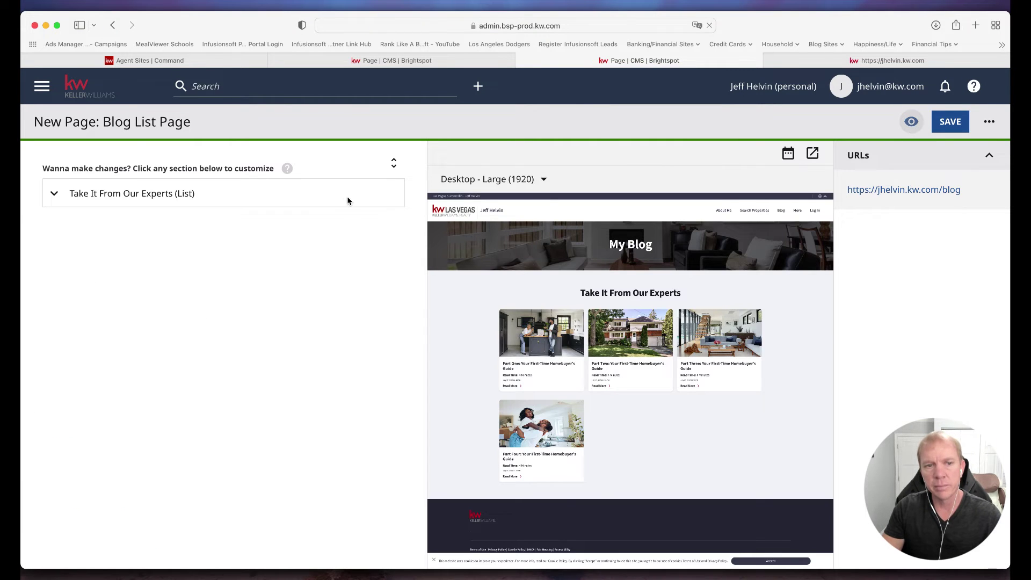
Expand and review the Take It From Our Experts list of four blog posts.
left_click(69, 197)
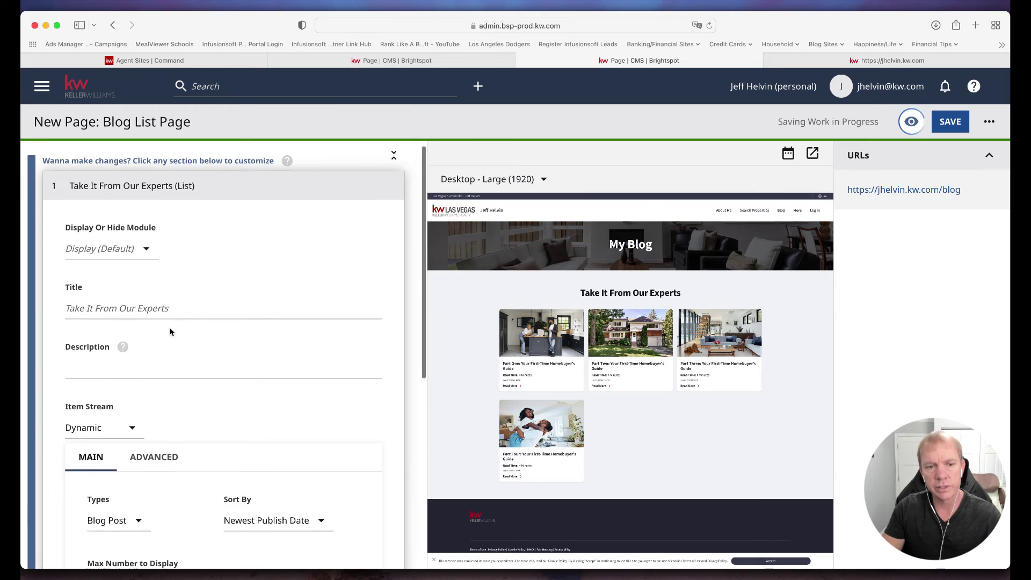
scroll(170, 329, "down", 3)
scroll(170, 332, "down", 3)
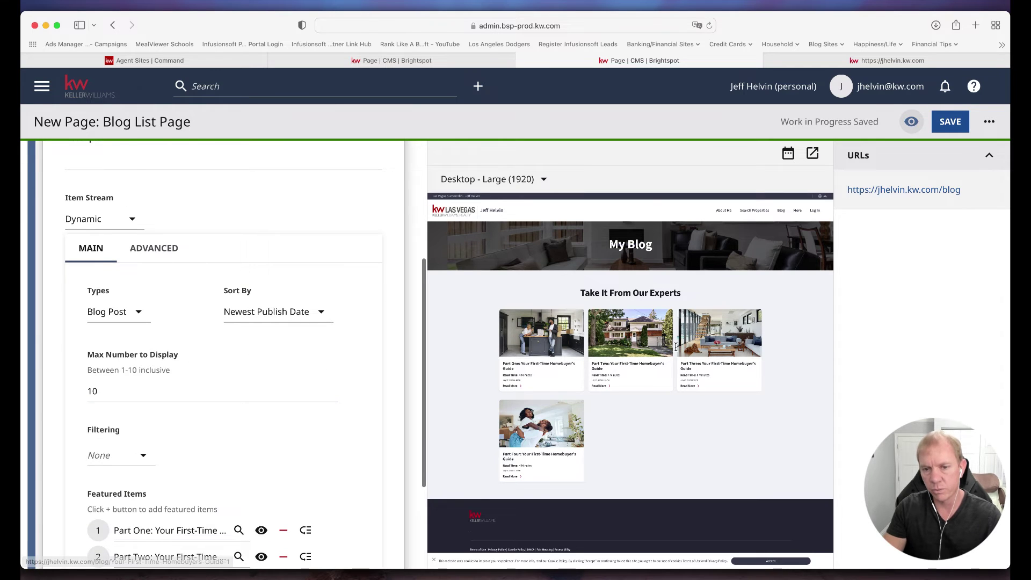
scroll(140, 346, "down", 5)
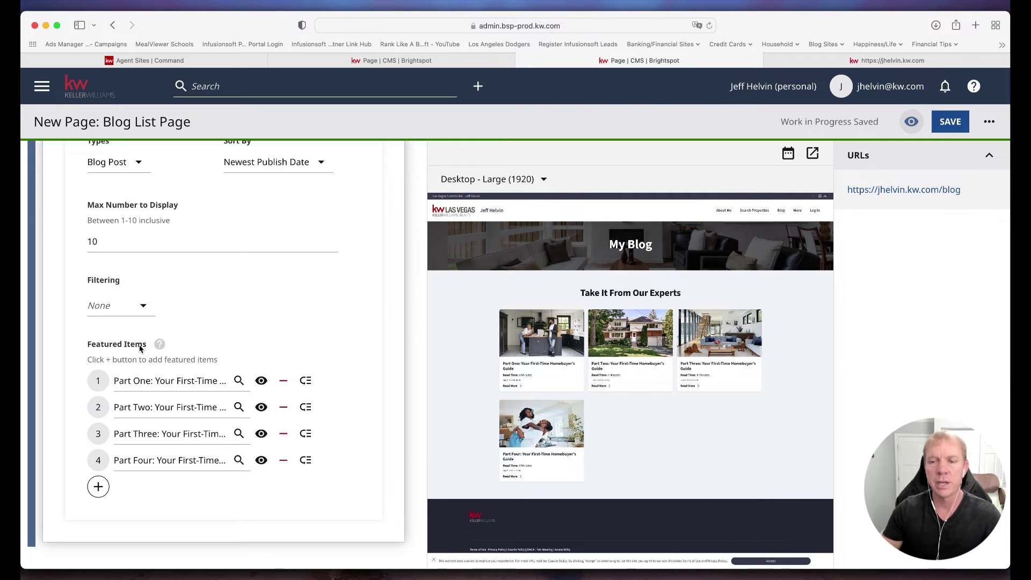
scroll(391, 323, "up", 3)
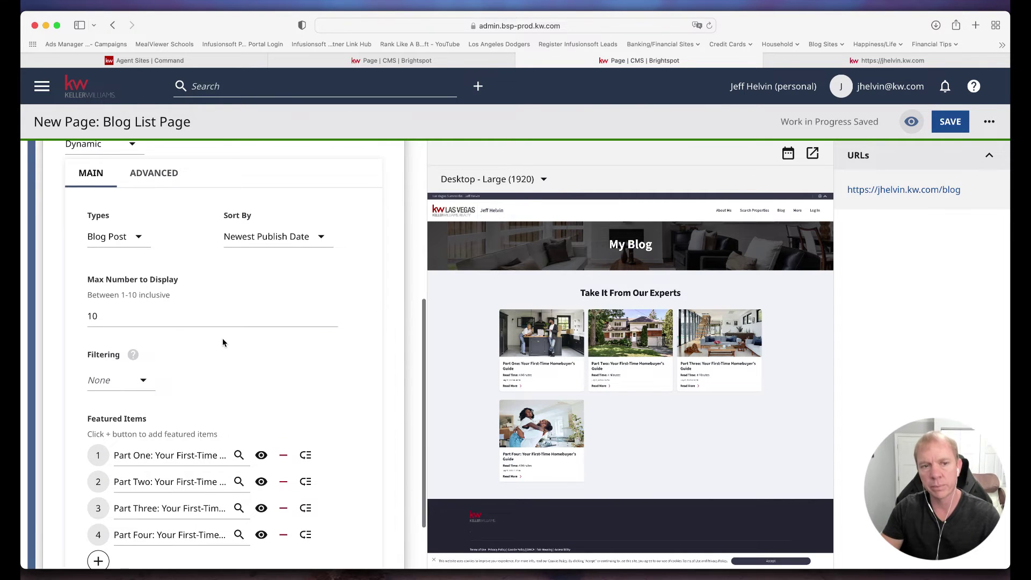
scroll(220, 341, "up", 10)
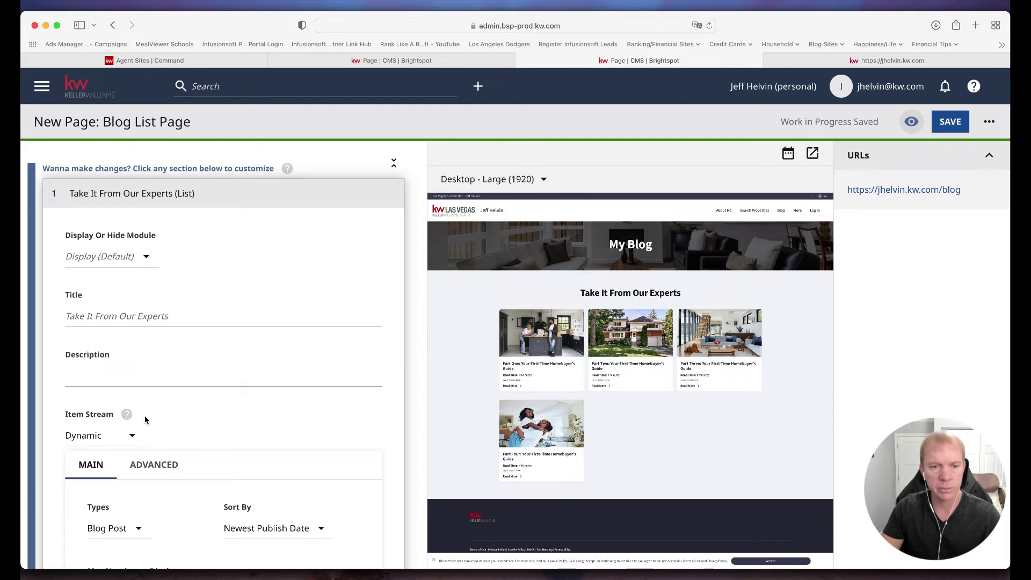
scroll(213, 389, "down", 3)
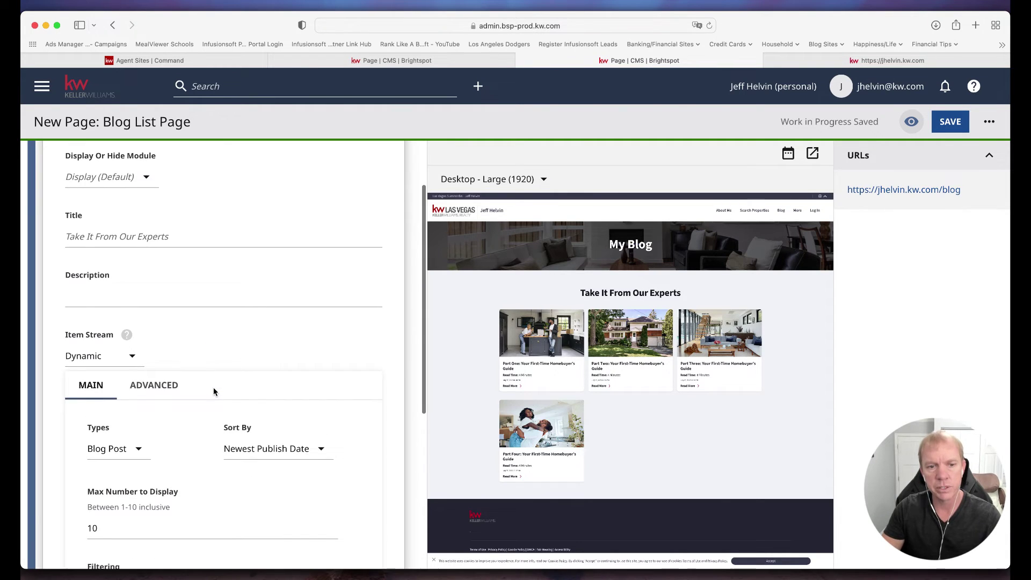
scroll(213, 388, "down", 10)
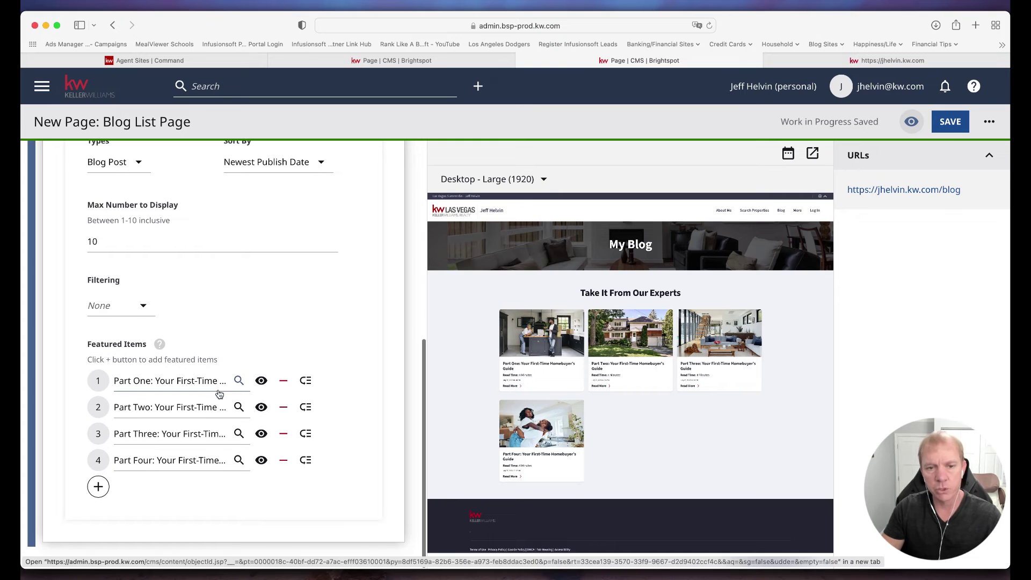
scroll(140, 392, "up", 2)
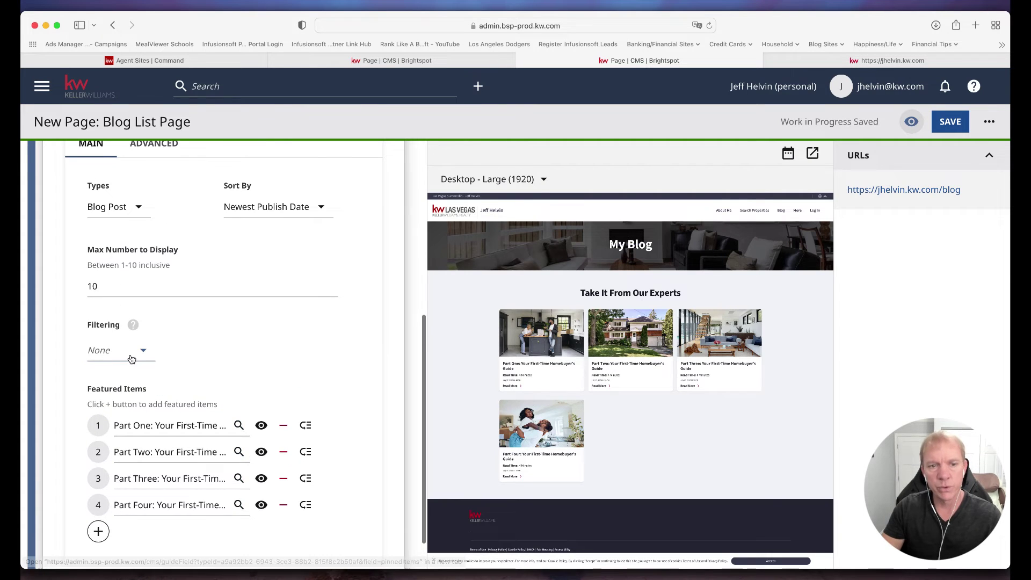
scroll(205, 365, "up", 12)
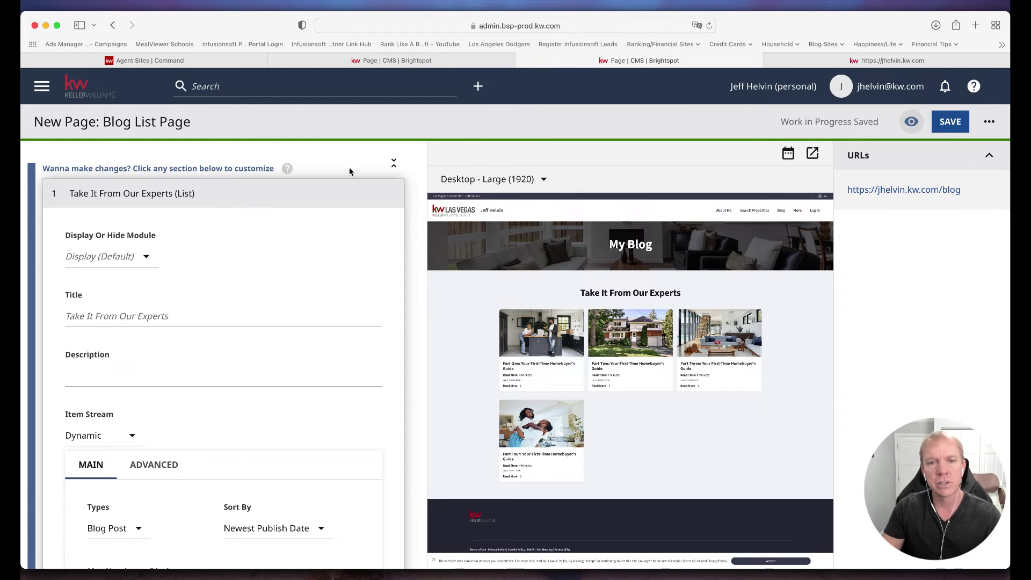
Collapse the Take It From Our Experts module and save the Blog List Page.
left_click(394, 163)
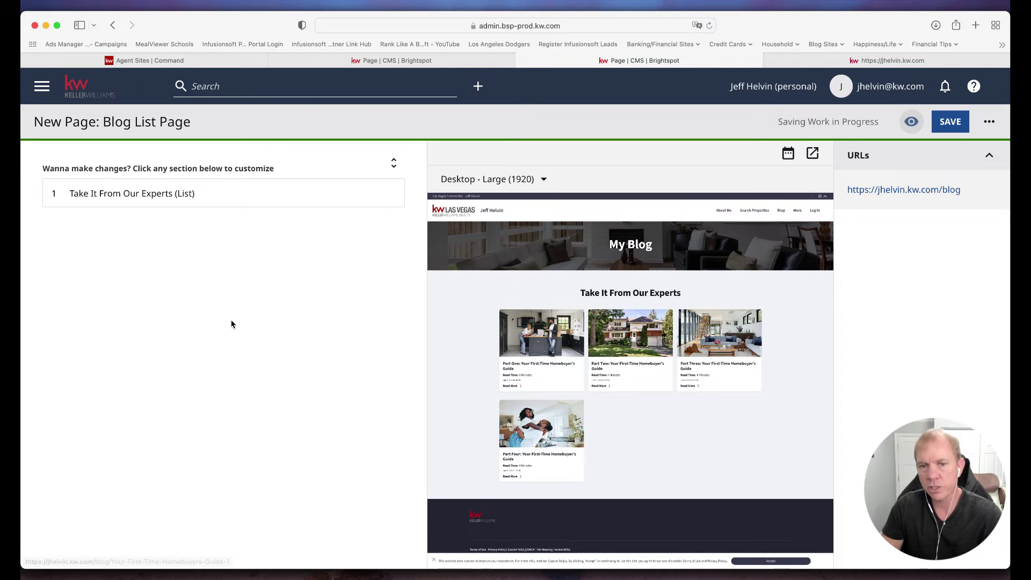
left_click(950, 121)
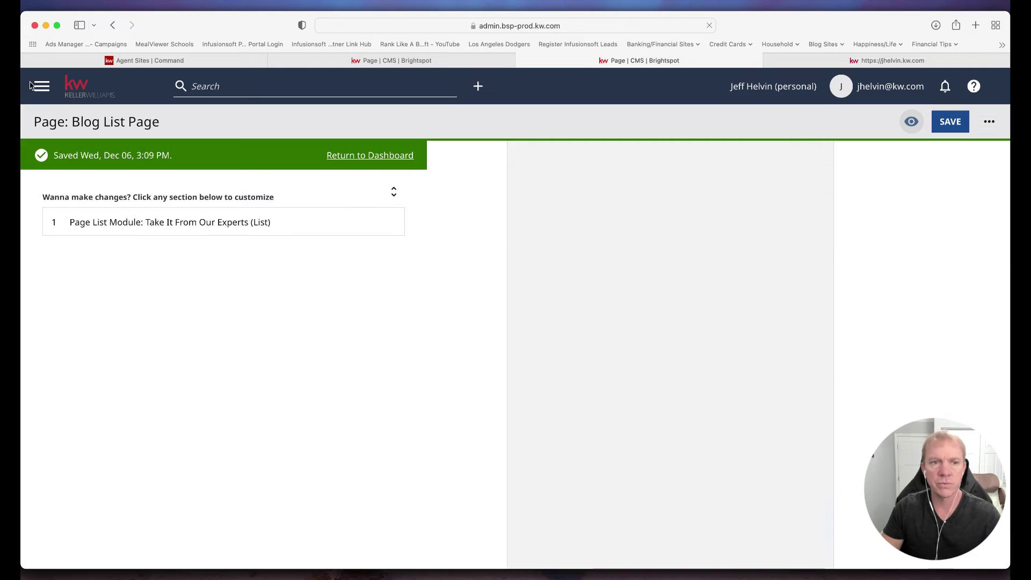
left_click(41, 86)
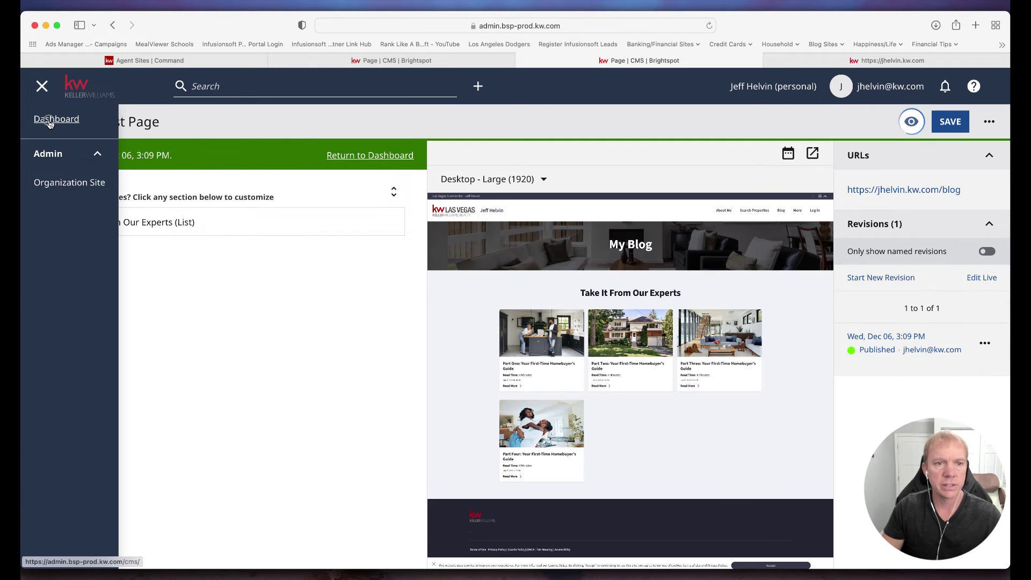
Go from the saved blog page to the dashboard, view the Contact Me custom form, then return.
left_click(43, 119)
scroll(125, 501, "down", 1)
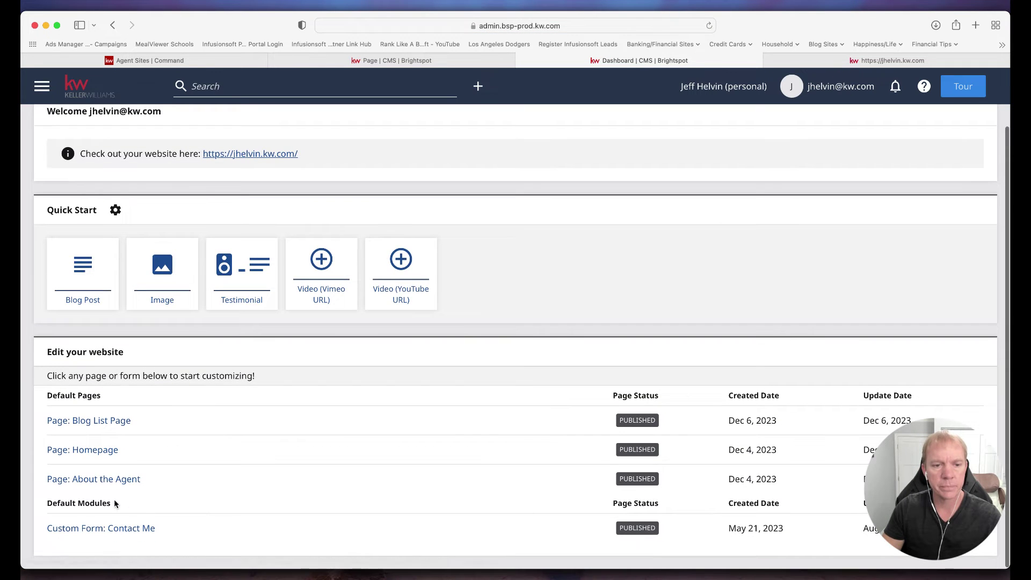
left_click(77, 529)
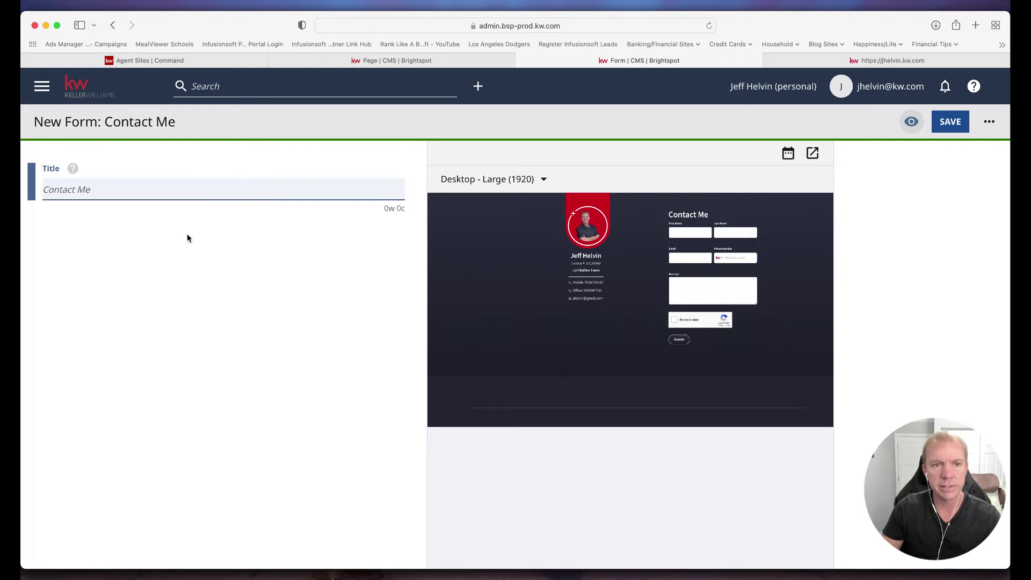
left_click(43, 92)
left_click(52, 122)
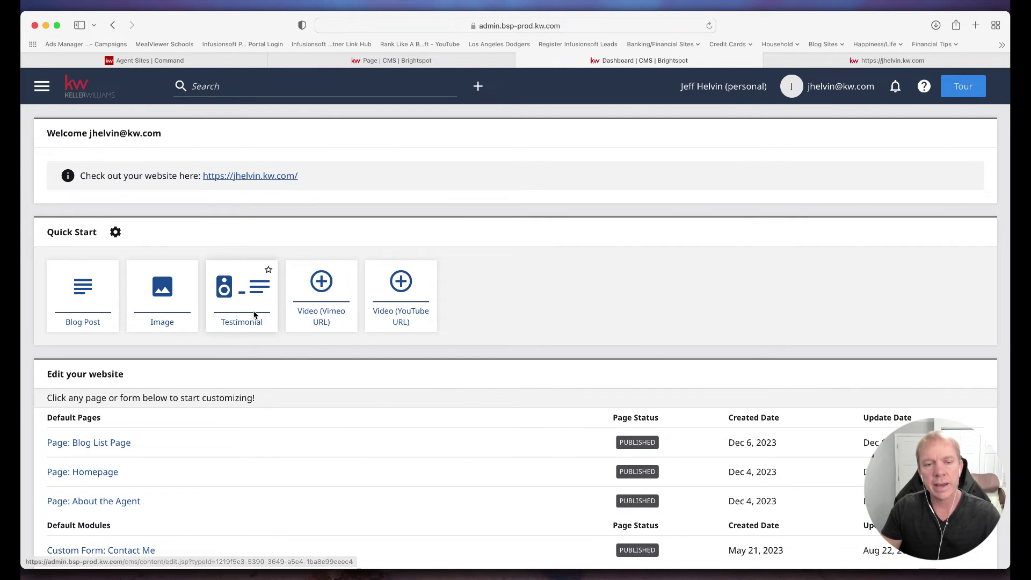
Review a blank New Testimonial form's Star Rating choices and fields, then leave it unsaved for the dashboard.
left_click(252, 290)
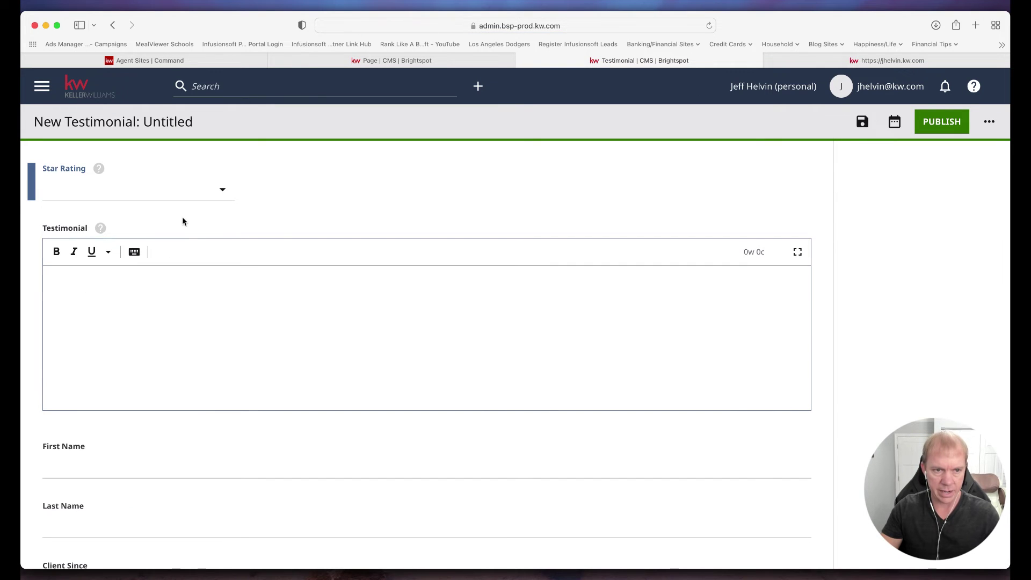
left_click(158, 198)
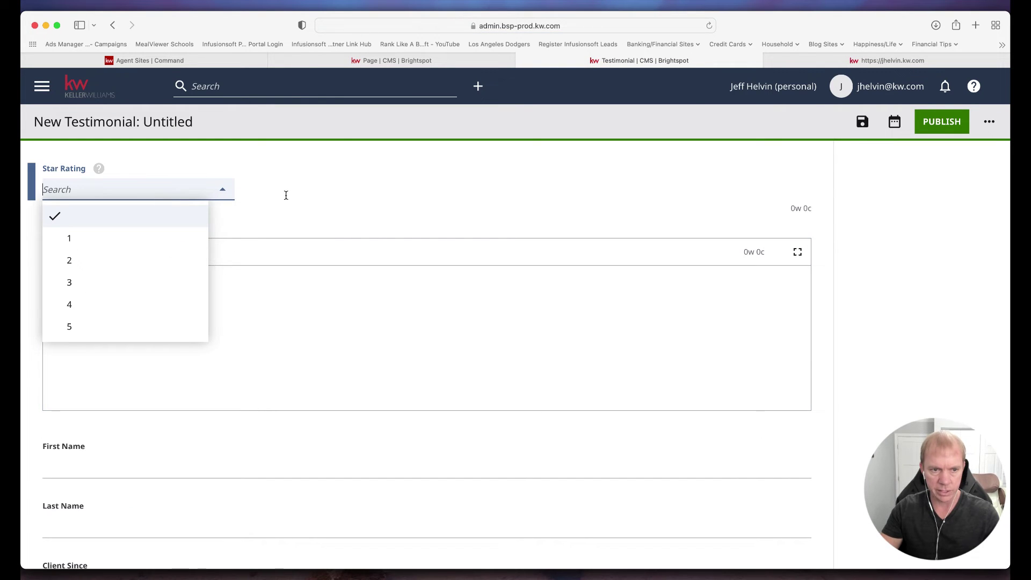
left_click(315, 346)
scroll(321, 353, "down", 7)
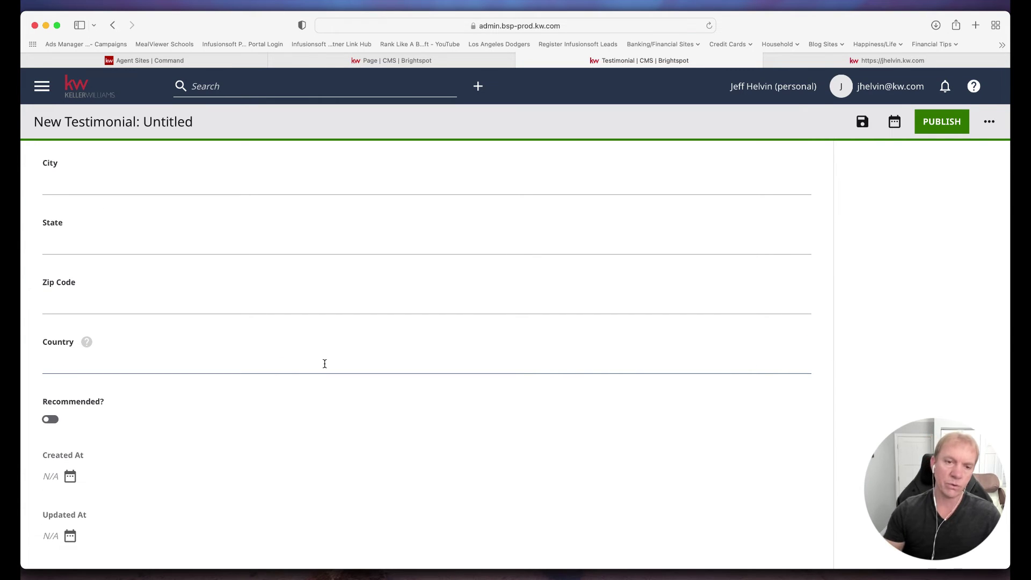
scroll(324, 364, "up", 7)
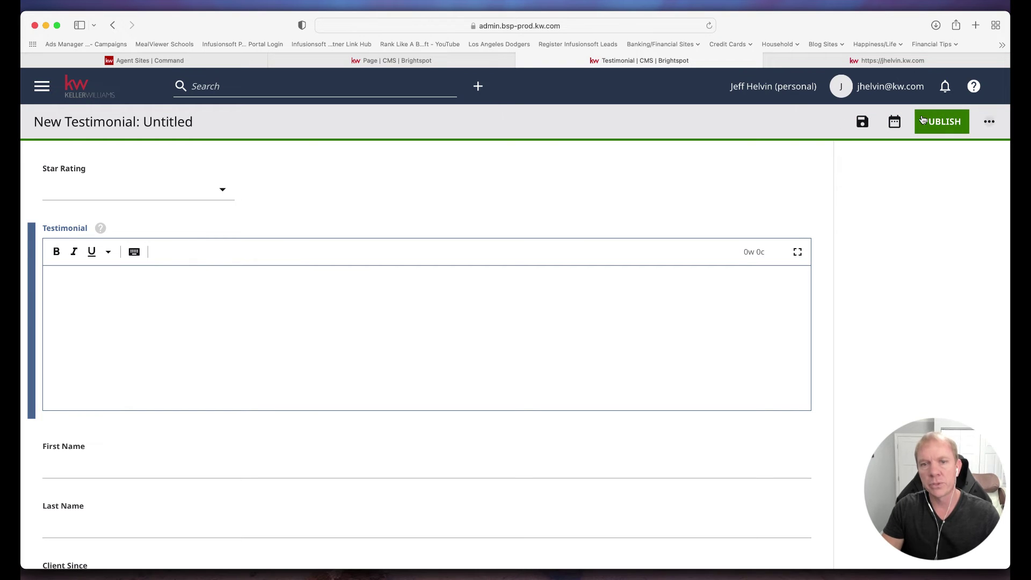
left_click(42, 86)
left_click(56, 129)
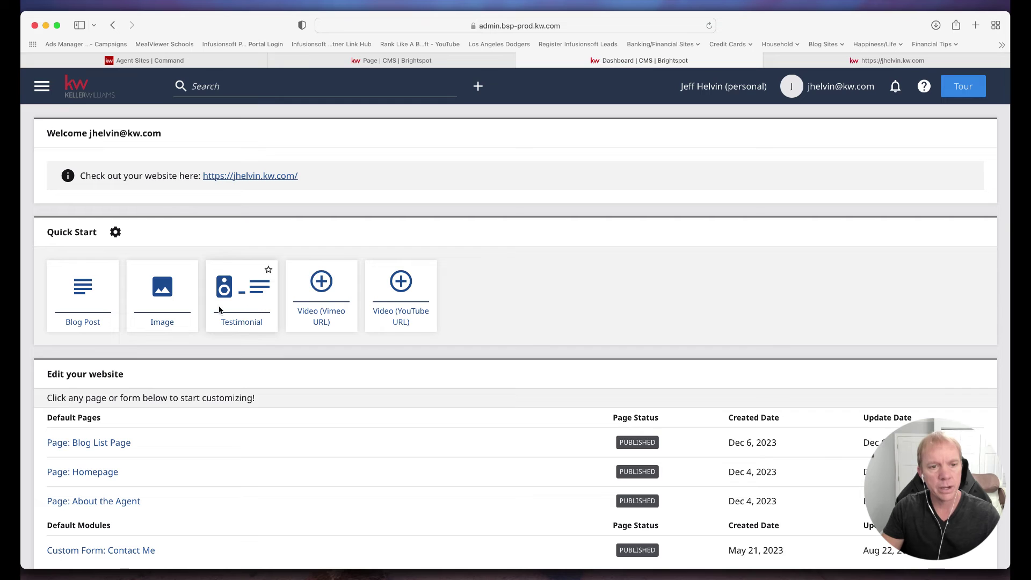
View the blank New Image form, then return and start a new Video (YouTube URL) entry.
left_click(167, 297)
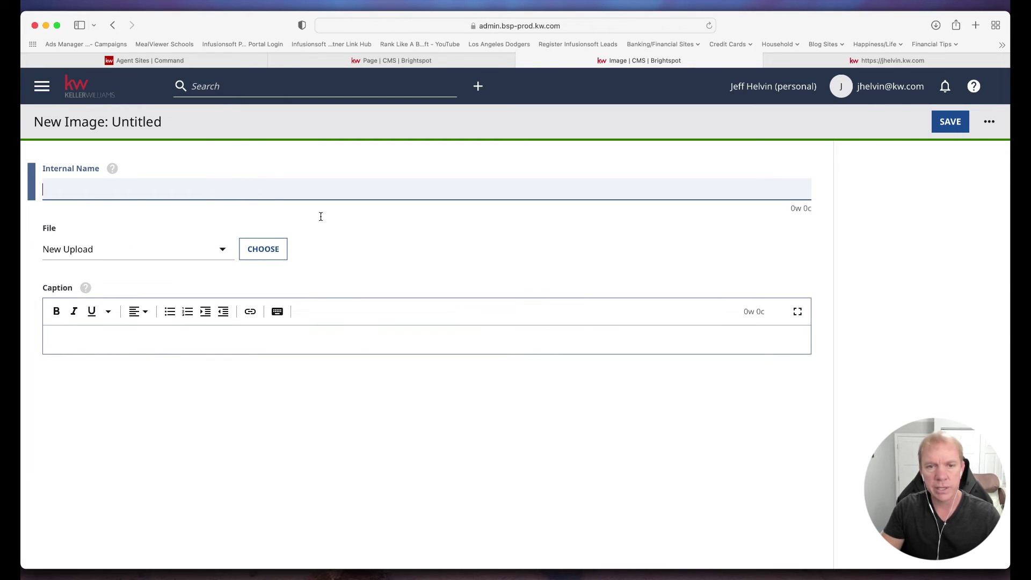
left_click(42, 86)
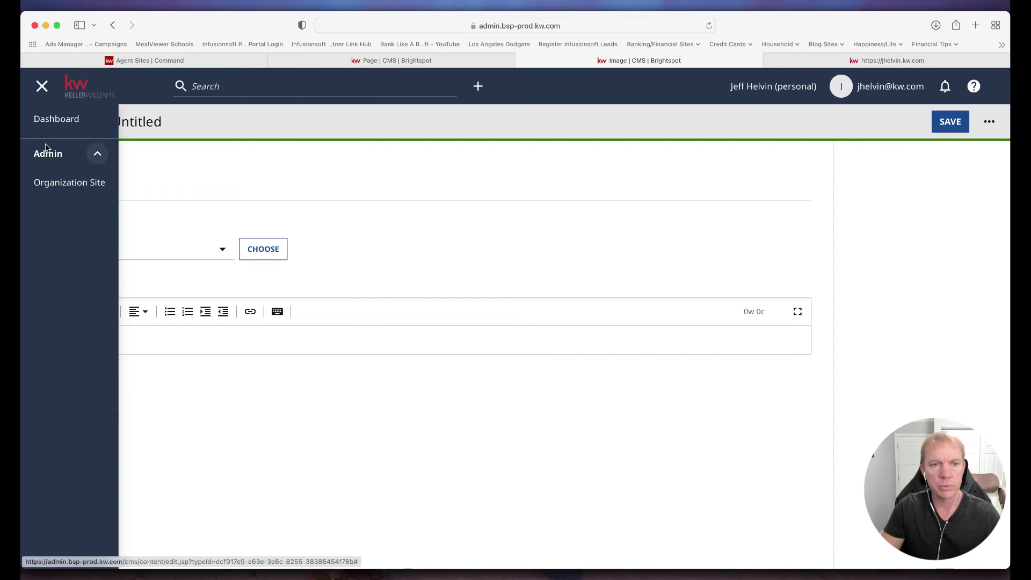
left_click(56, 119)
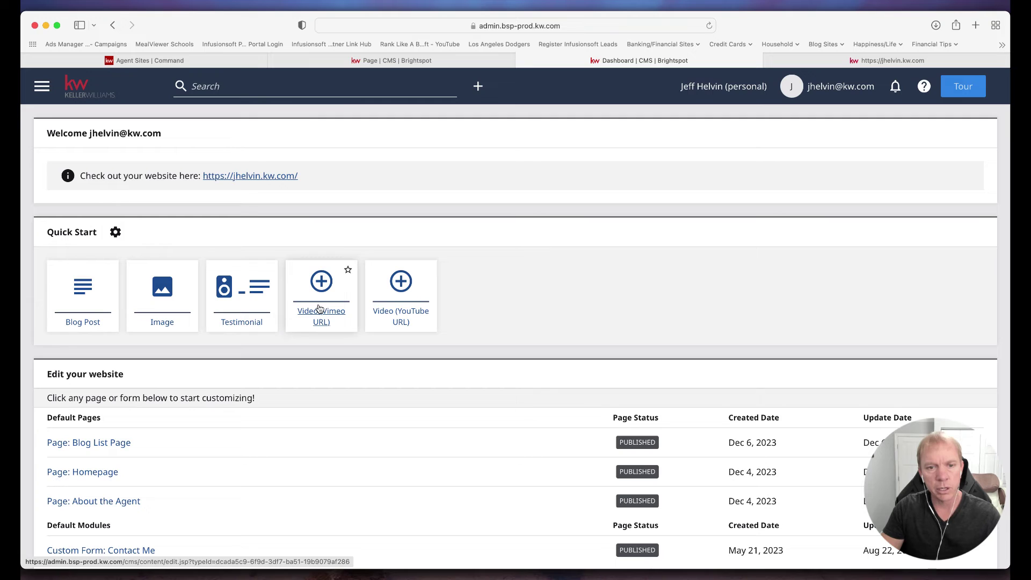
left_click(400, 299)
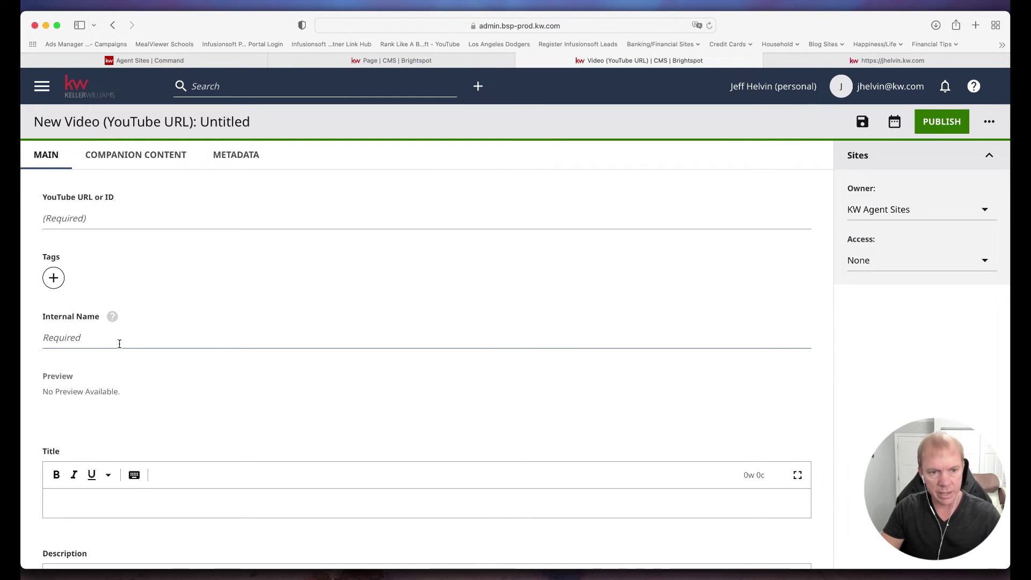
Check the video form's Owner and Access choices, keeping KW Agent Sites as owner and access None.
scroll(120, 343, "down", 8)
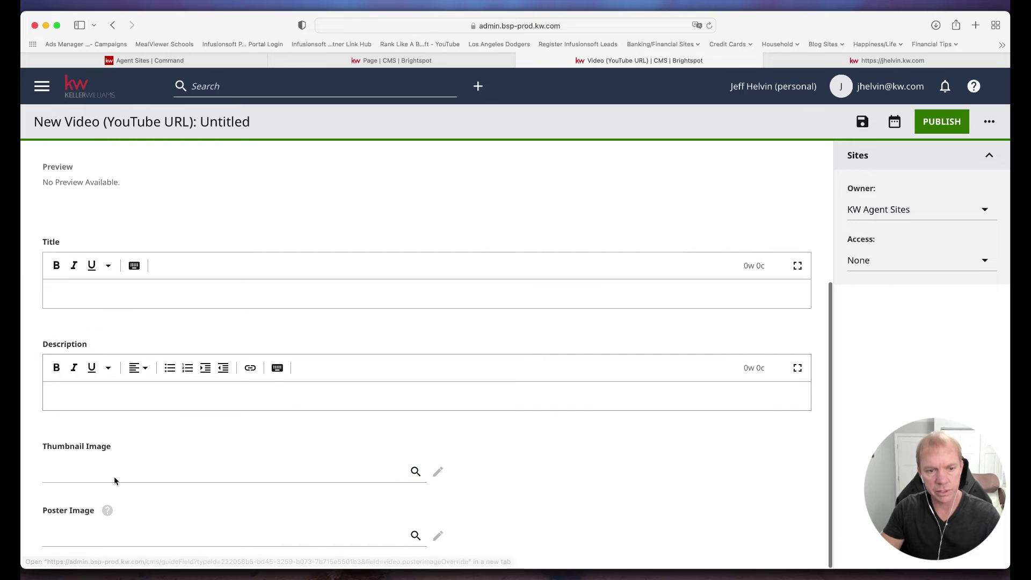
scroll(699, 430, "up", 8)
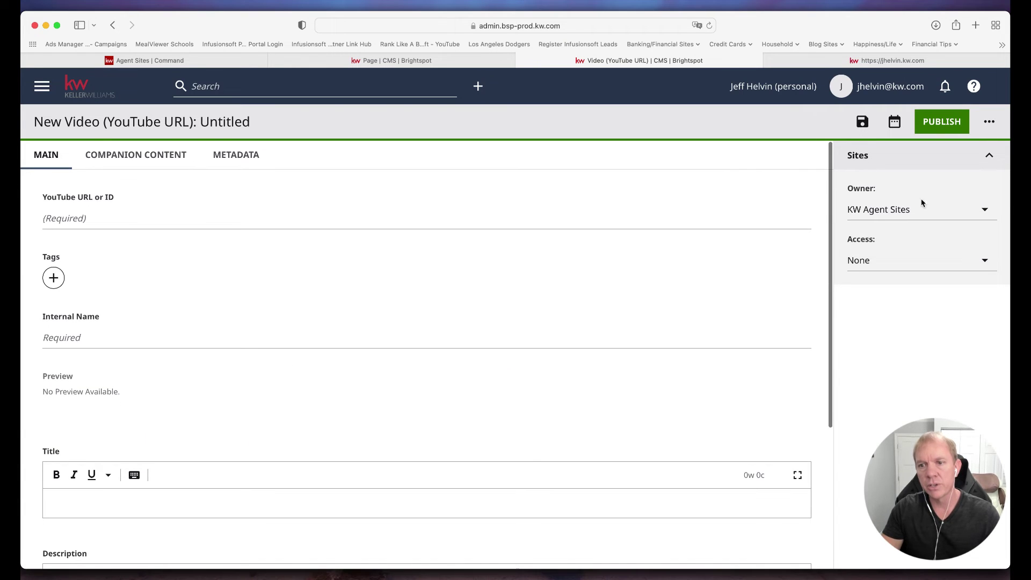
left_click(889, 214)
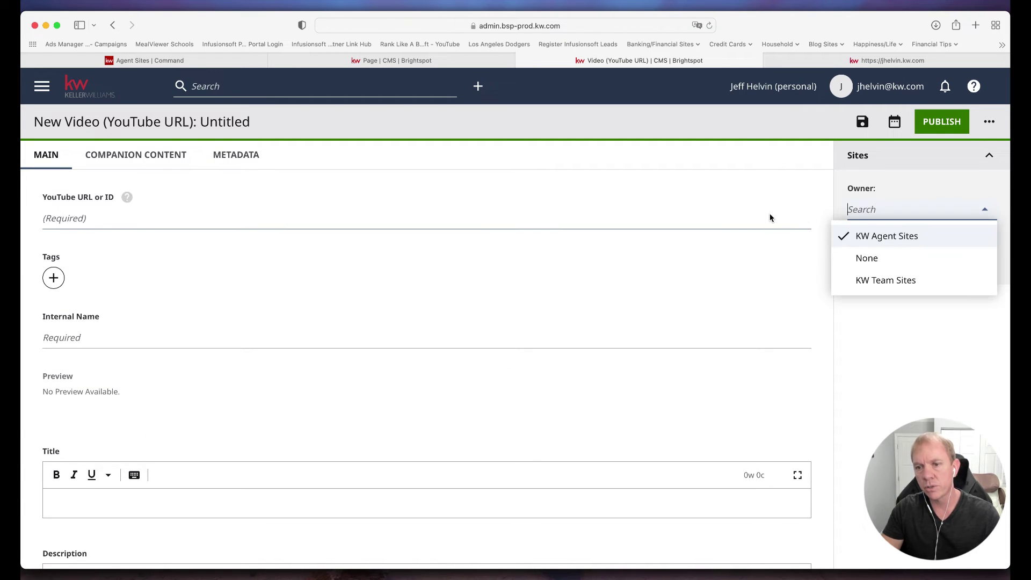
left_click(771, 218)
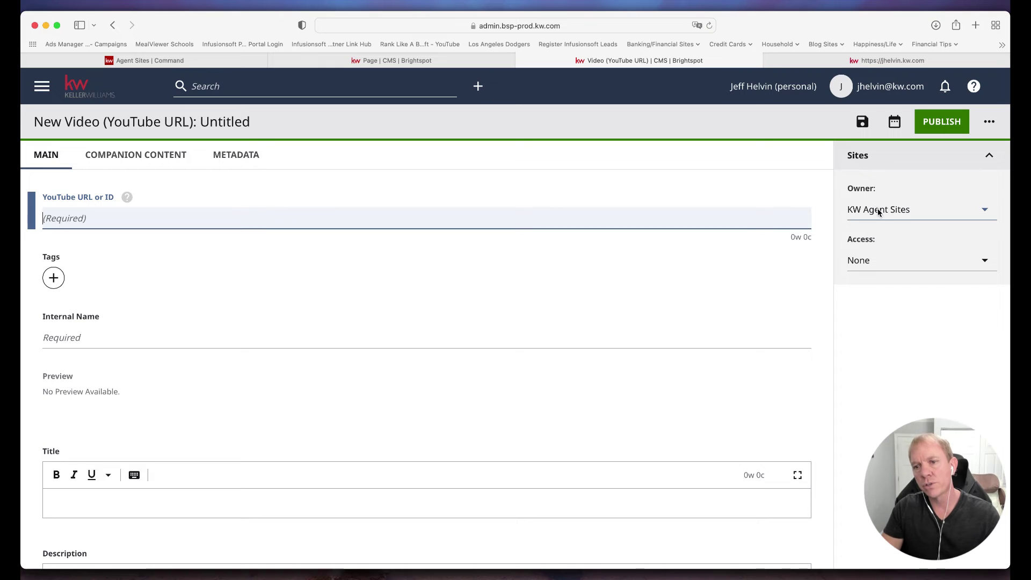
left_click(900, 210)
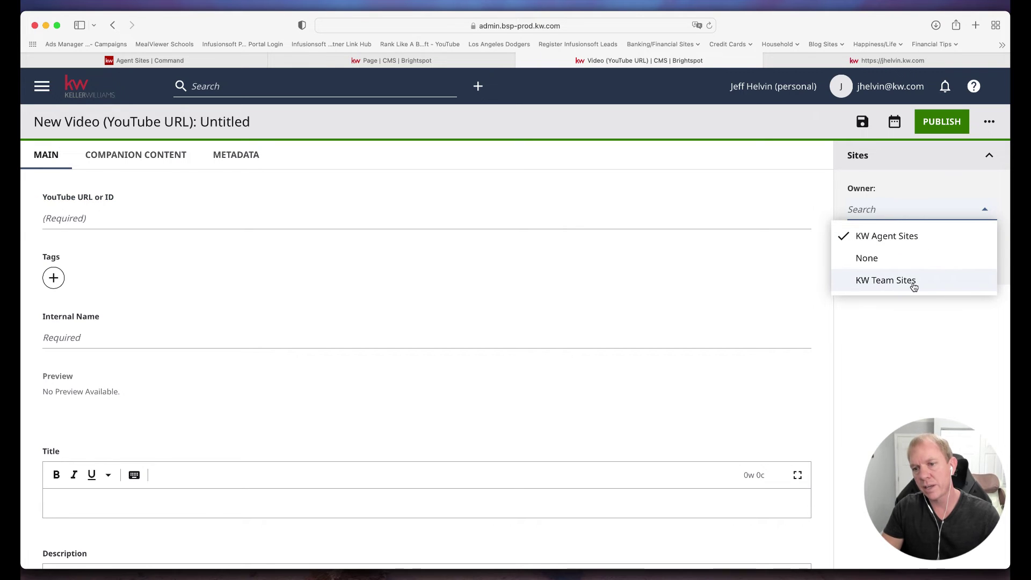
left_click(823, 234)
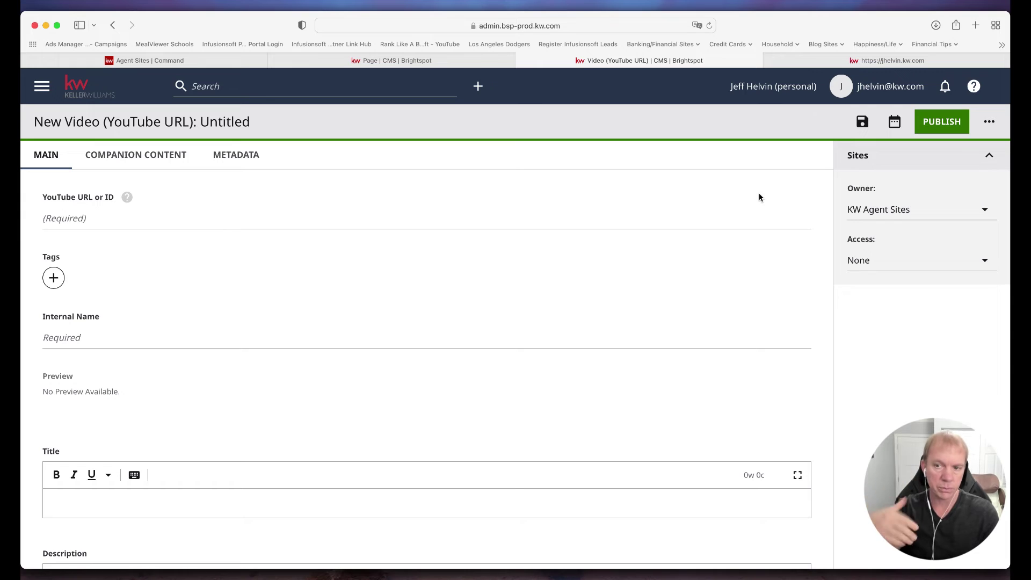
left_click(913, 260)
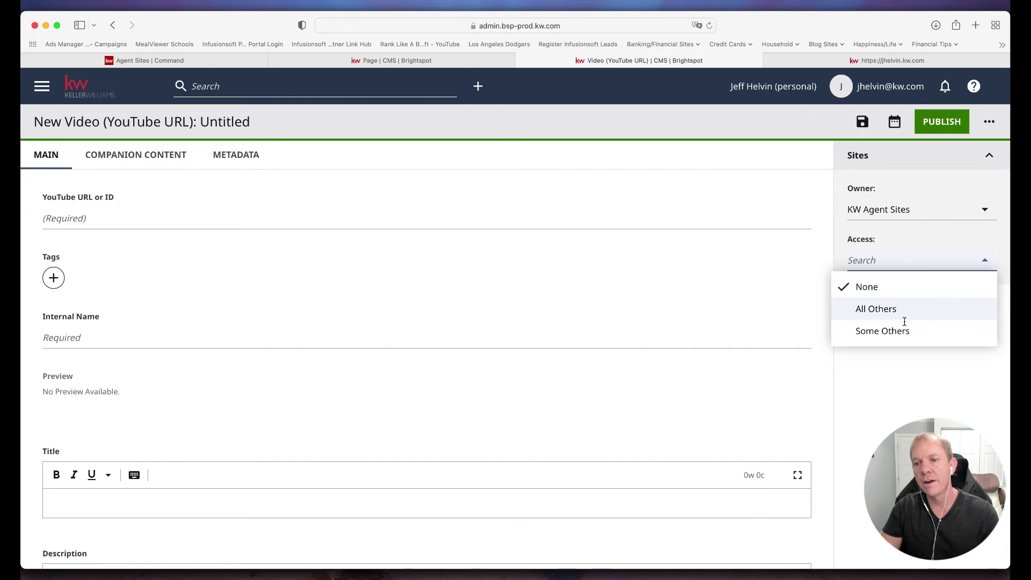
left_click(778, 207)
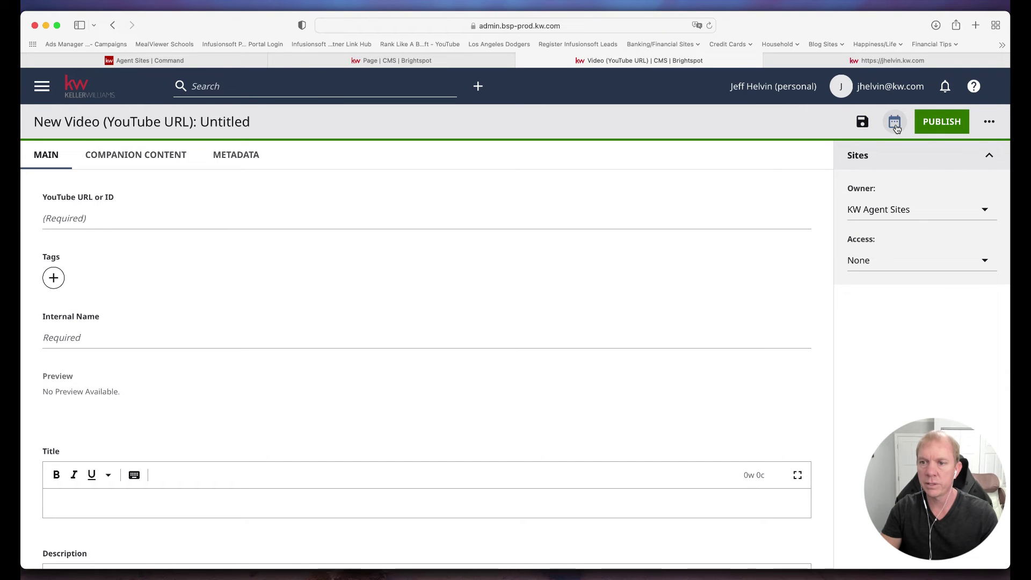
Return to the dashboard and start a new Blog Post.
left_click(42, 86)
left_click(53, 118)
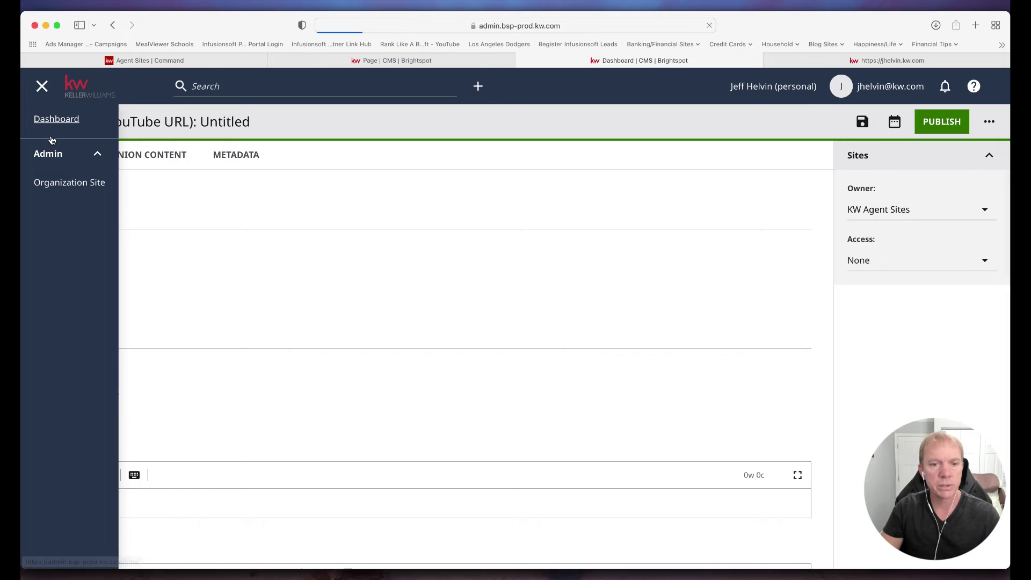
left_click(85, 290)
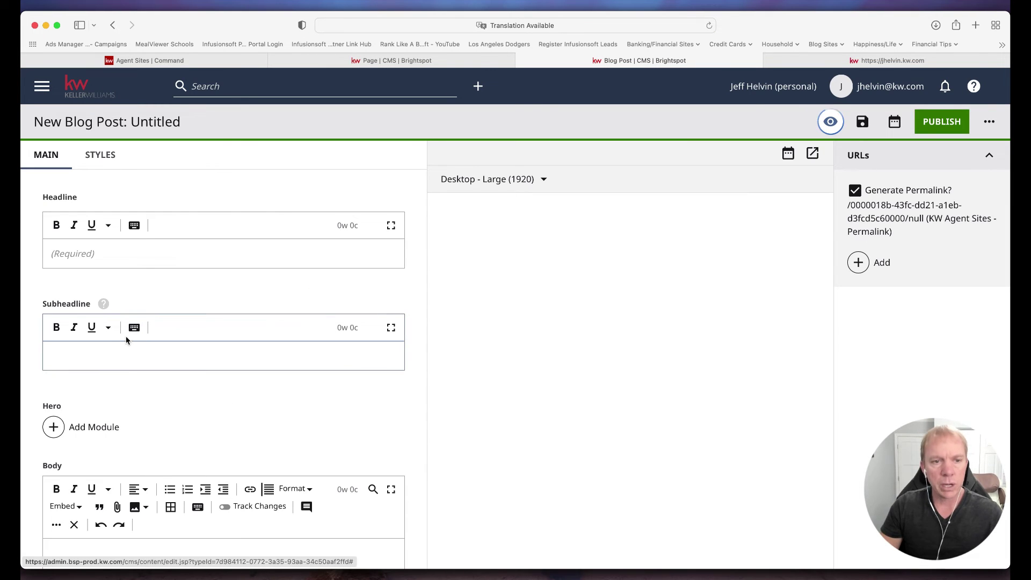
Add a Video module to the new blog post's Hero section.
scroll(193, 258, "down", 2)
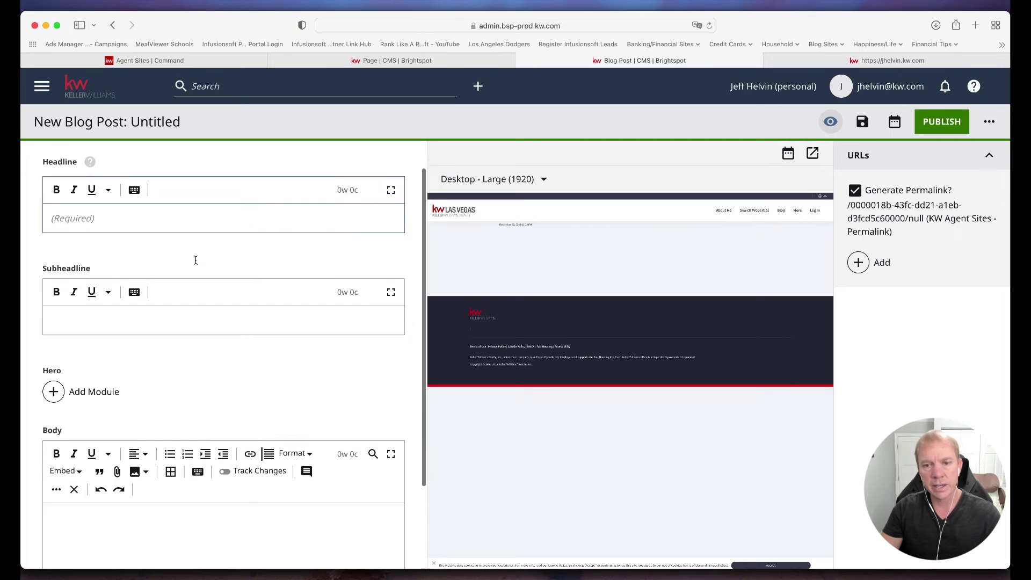
scroll(154, 314, "down", 3)
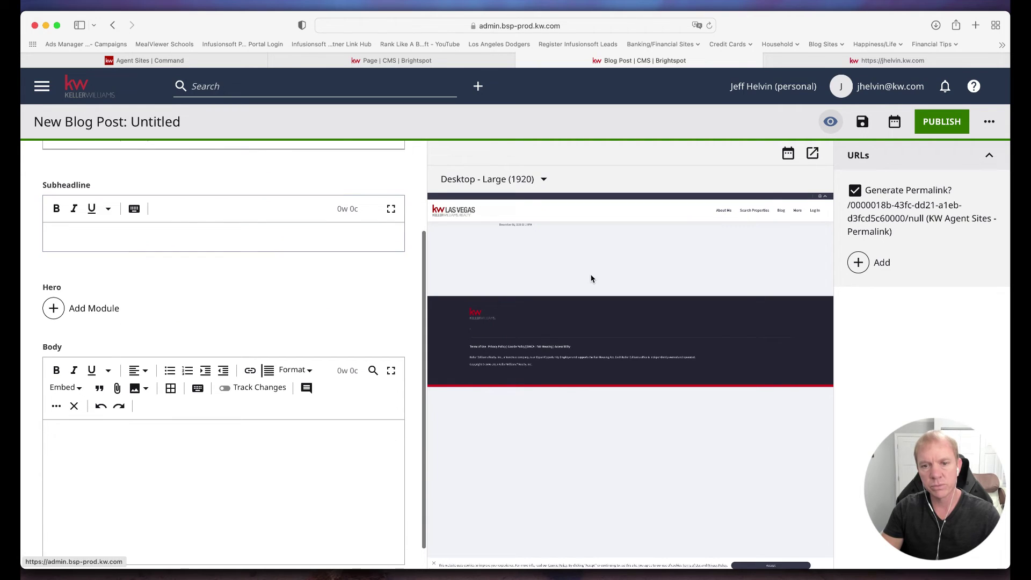
scroll(161, 288, "down", 1)
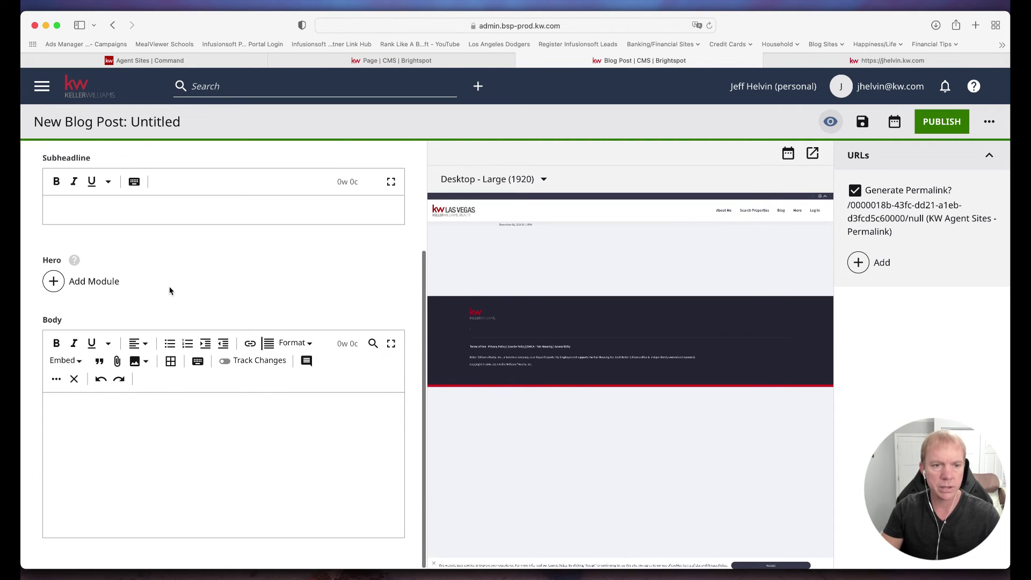
left_click(54, 285)
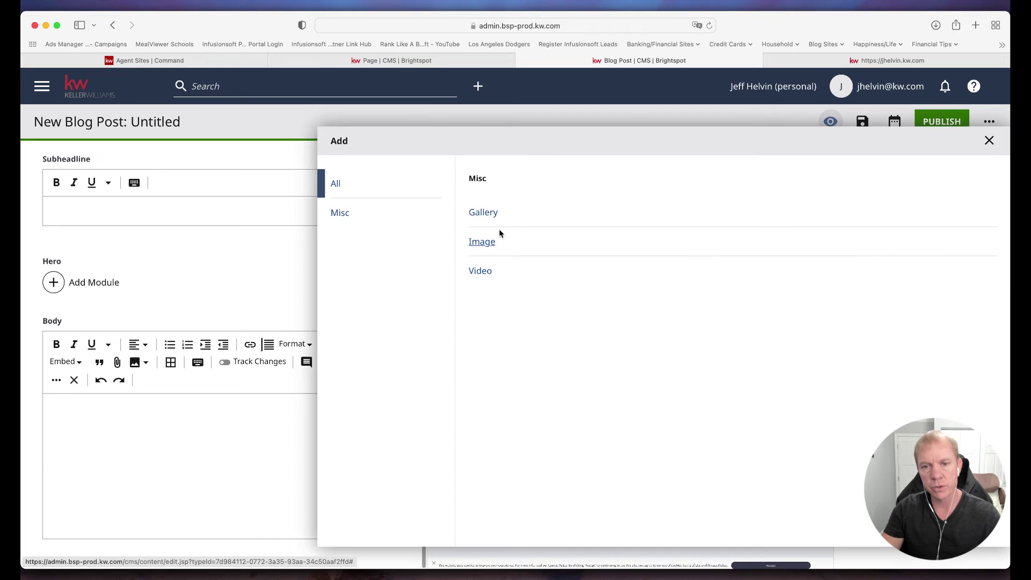
left_click(483, 272)
Look over the Hero video module, then mark it for removal.
scroll(127, 368, "down", 3)
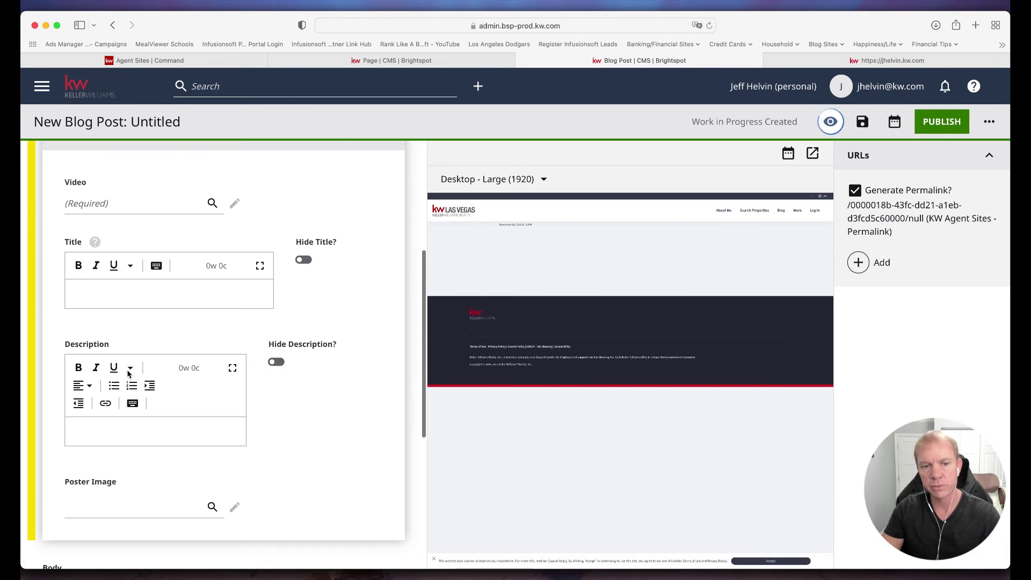
scroll(188, 282, "down", 3)
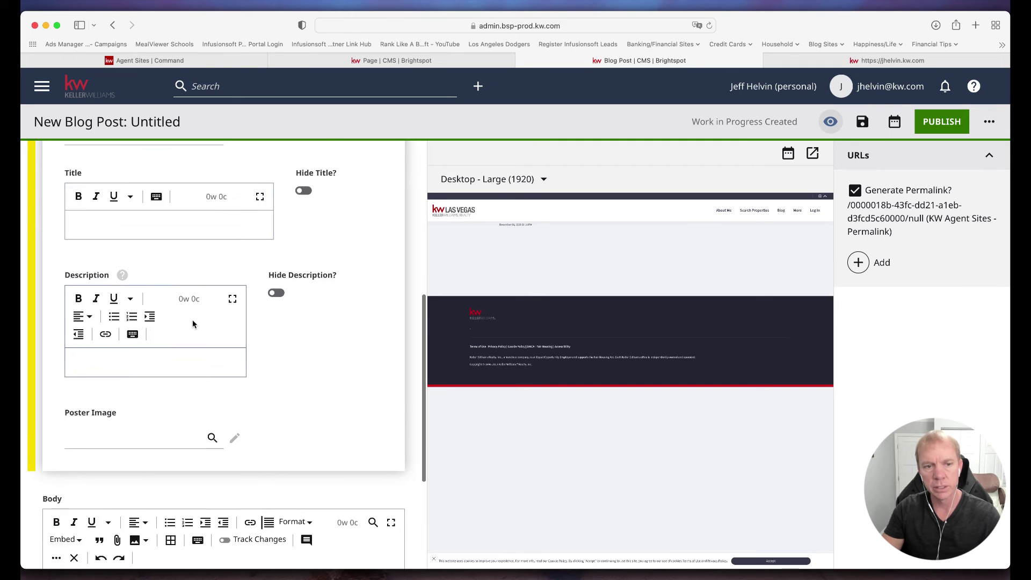
scroll(192, 320, "up", 10)
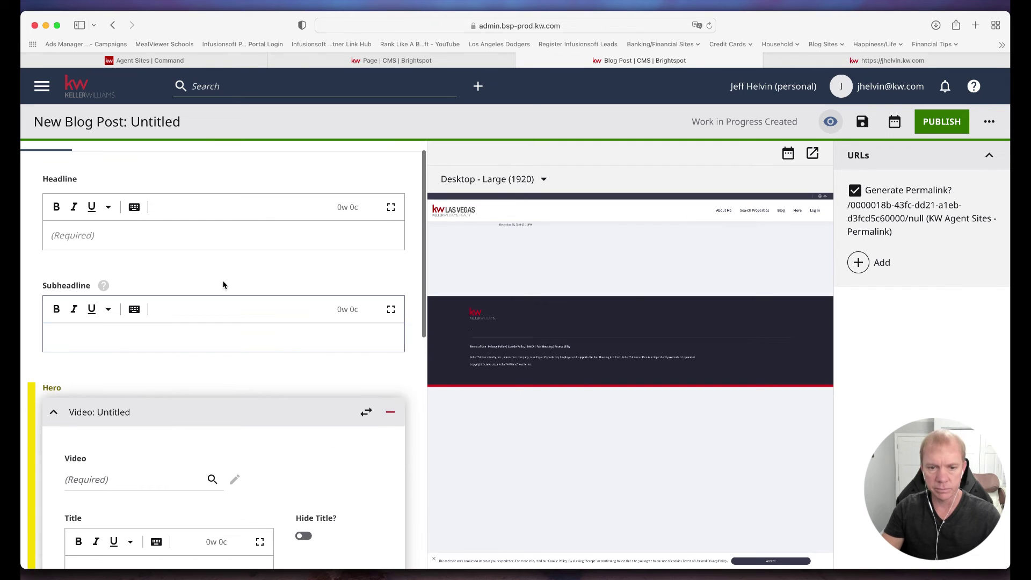
scroll(300, 378, "up", 1)
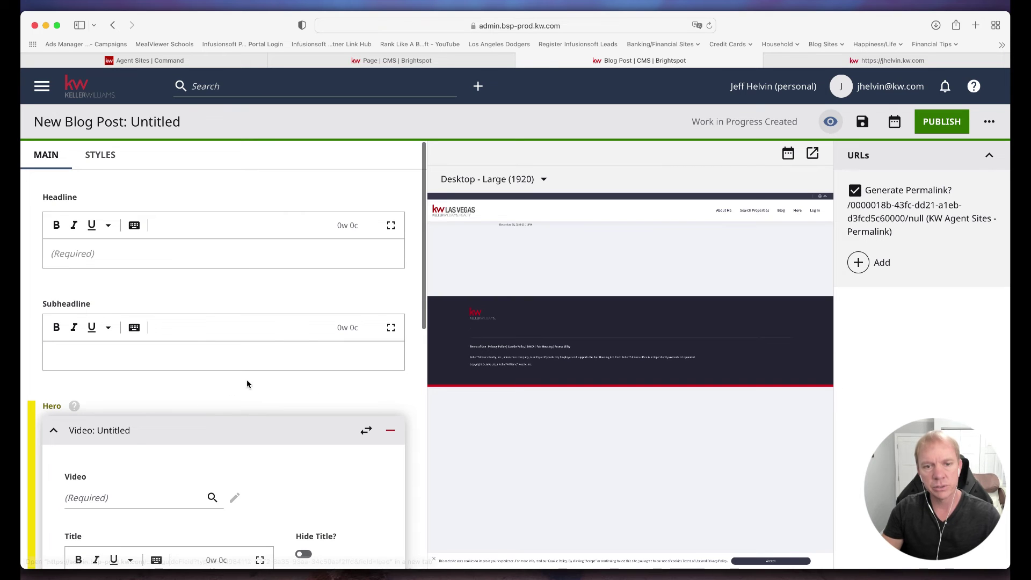
scroll(195, 382, "down", 10)
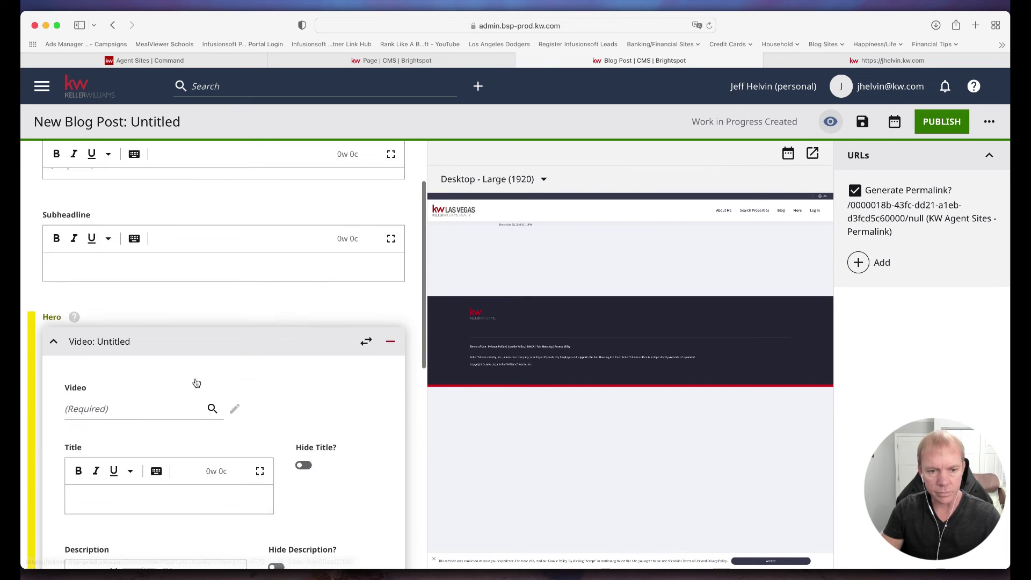
scroll(196, 382, "up", 10)
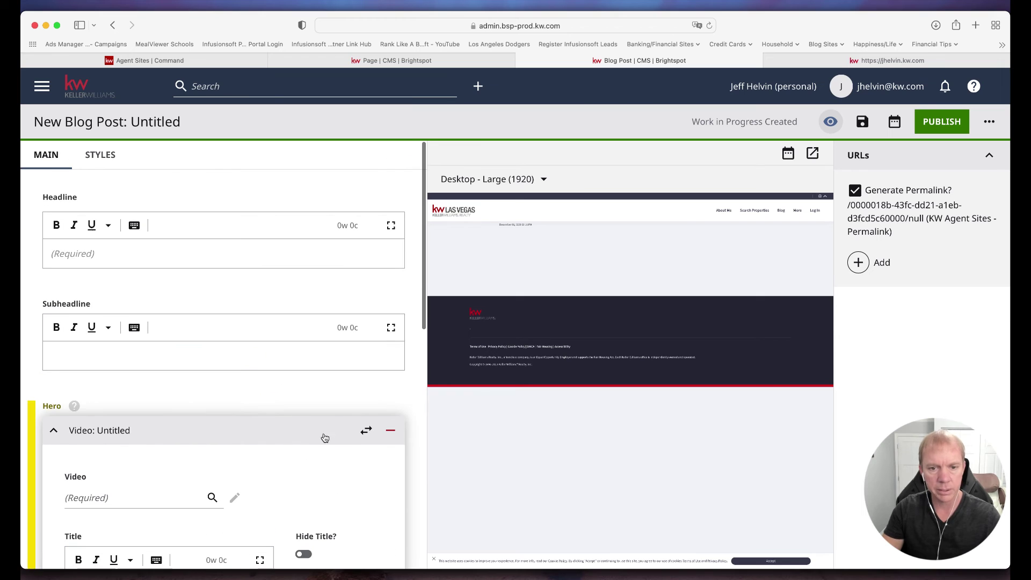
left_click(390, 434)
Inspect the empty Body field and its block Format choices without applying any format.
scroll(252, 406, "down", 3)
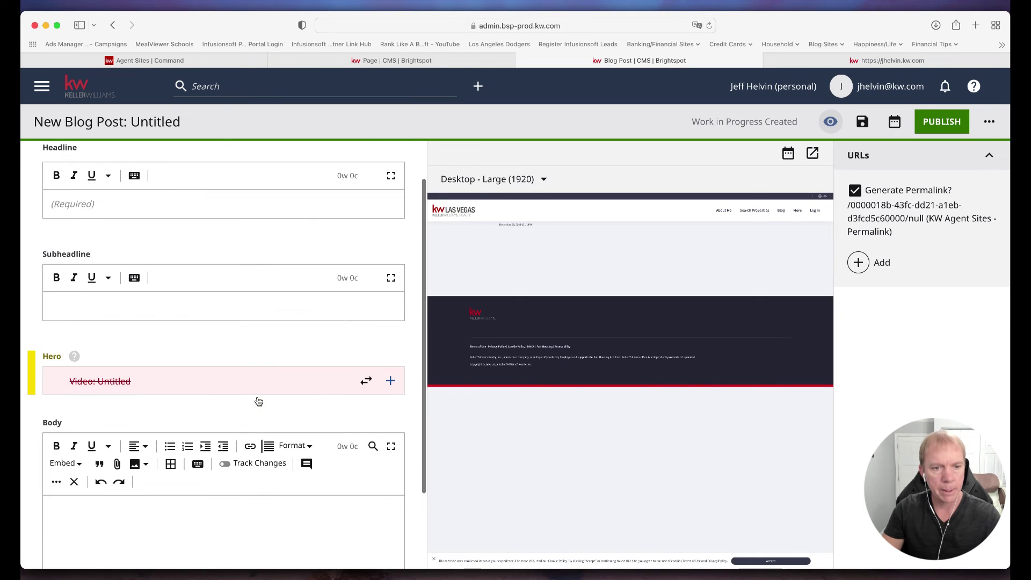
scroll(258, 397, "up", 3)
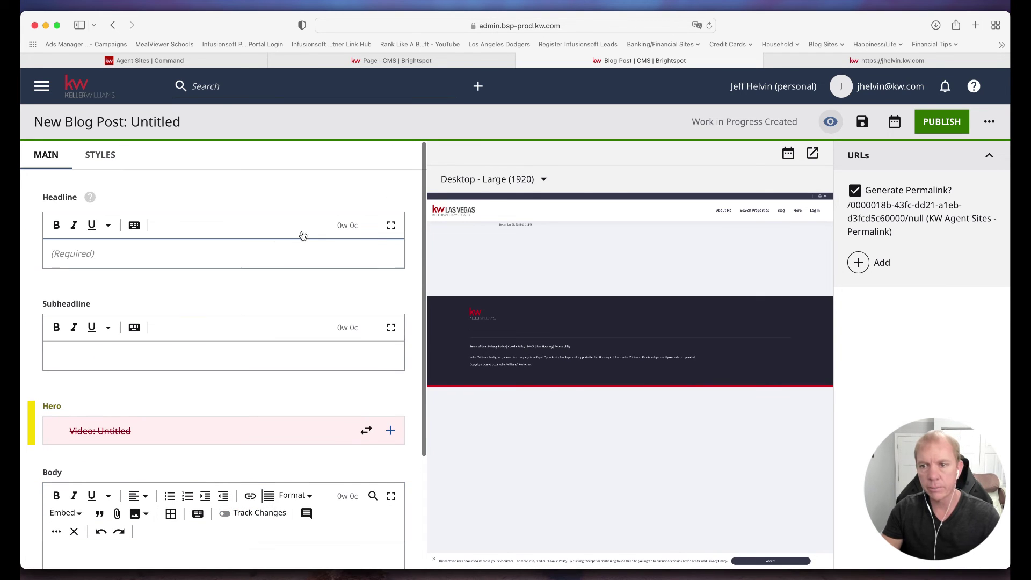
scroll(207, 318, "down", 4)
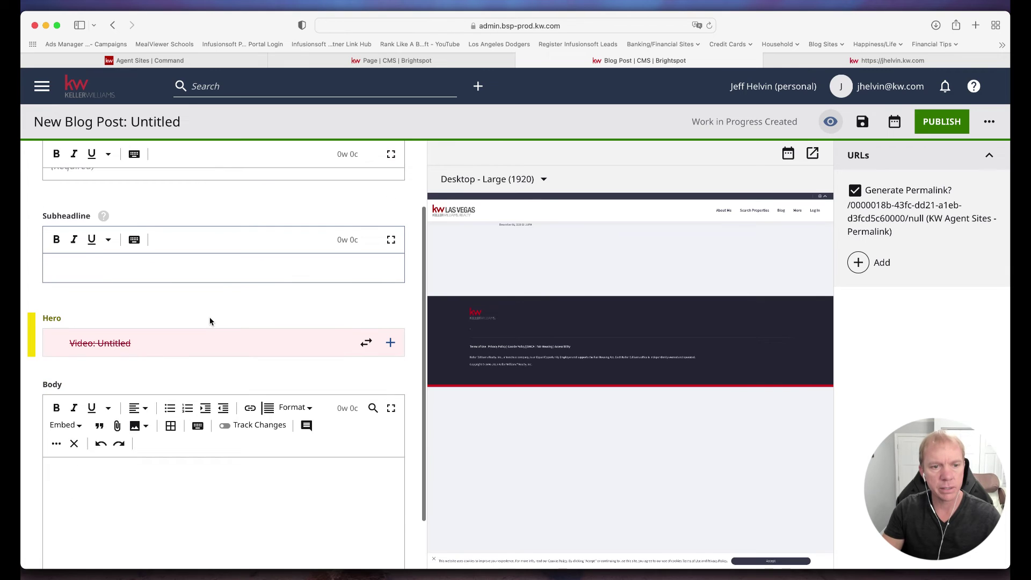
scroll(209, 321, "up", 2)
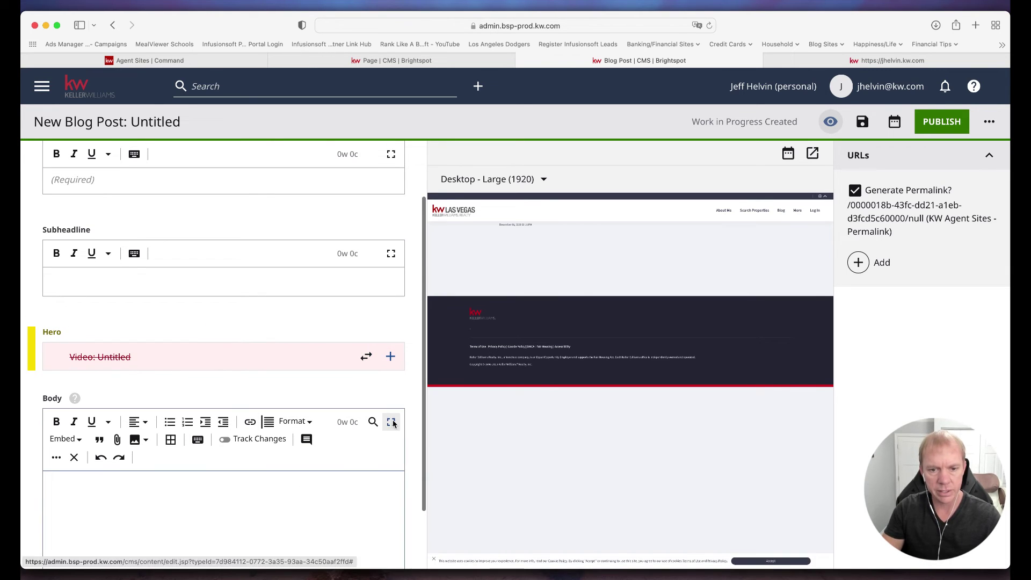
scroll(165, 447, "down", 2)
left_click(165, 427)
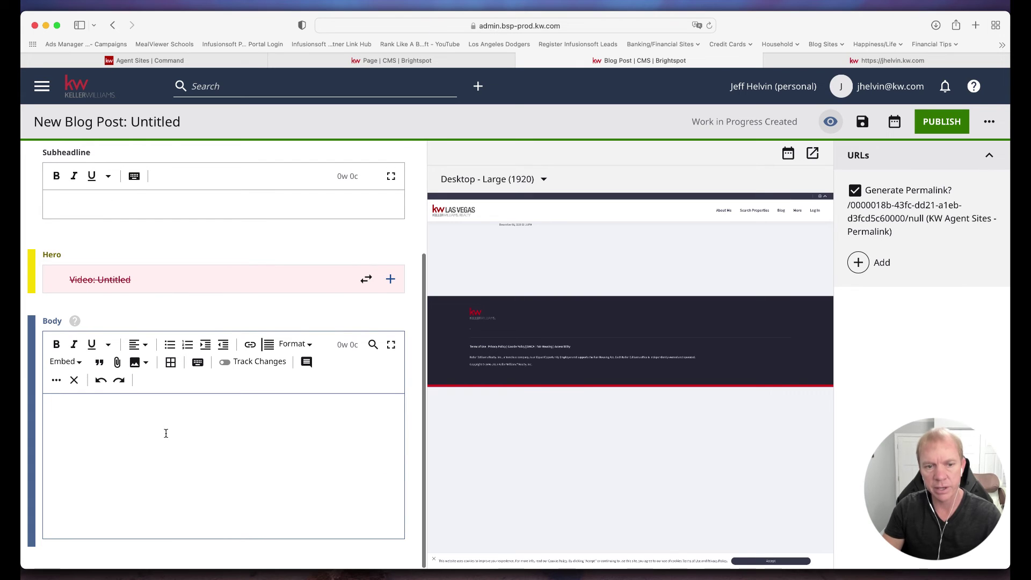
scroll(229, 447, "up", 4)
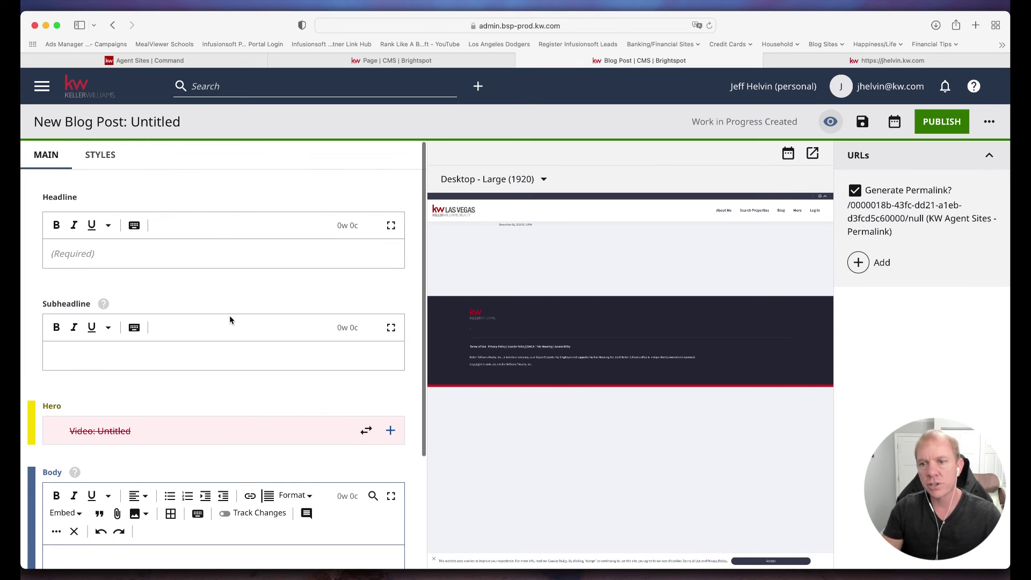
scroll(229, 317, "down", 4)
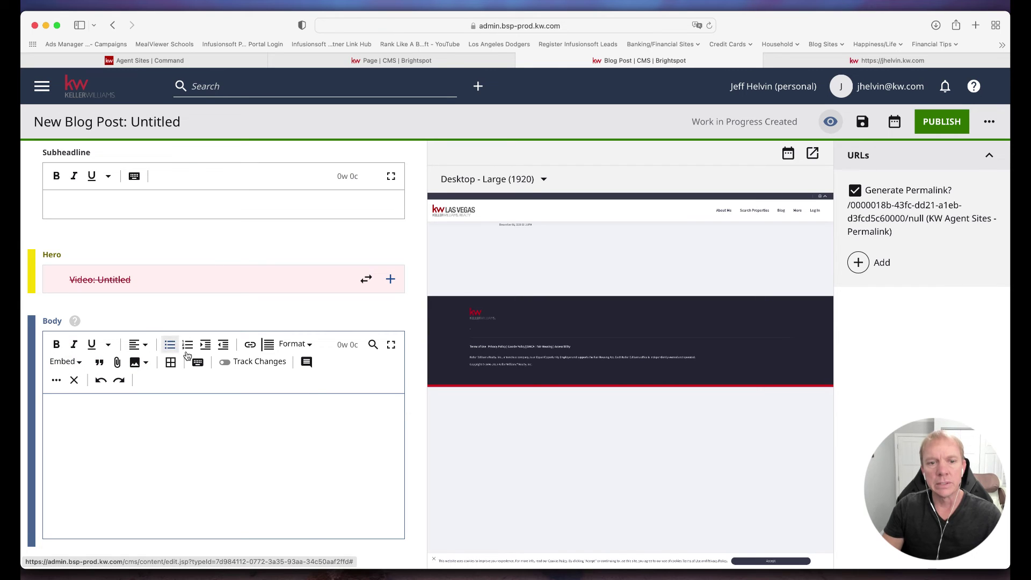
left_click(290, 347)
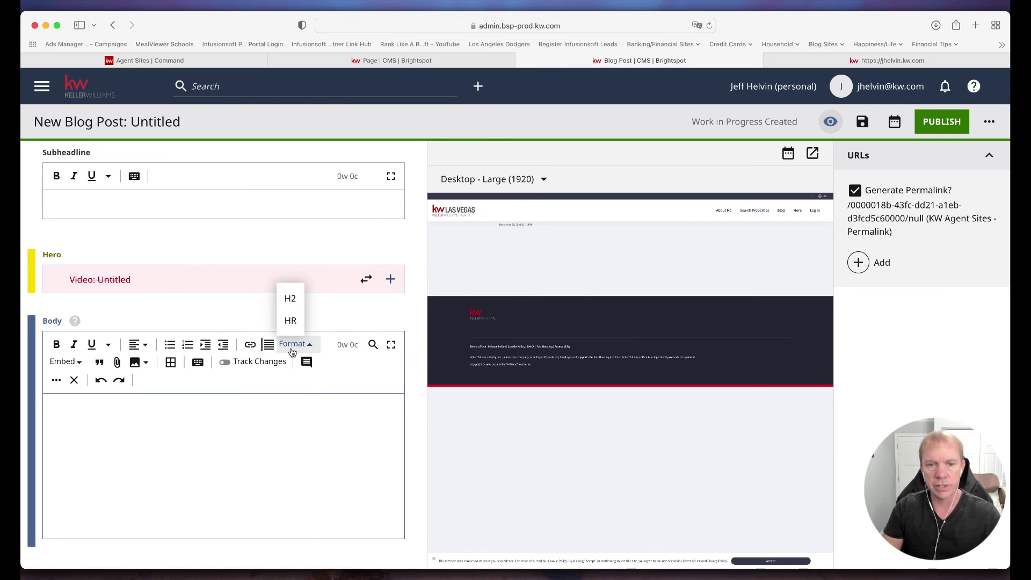
left_click(215, 312)
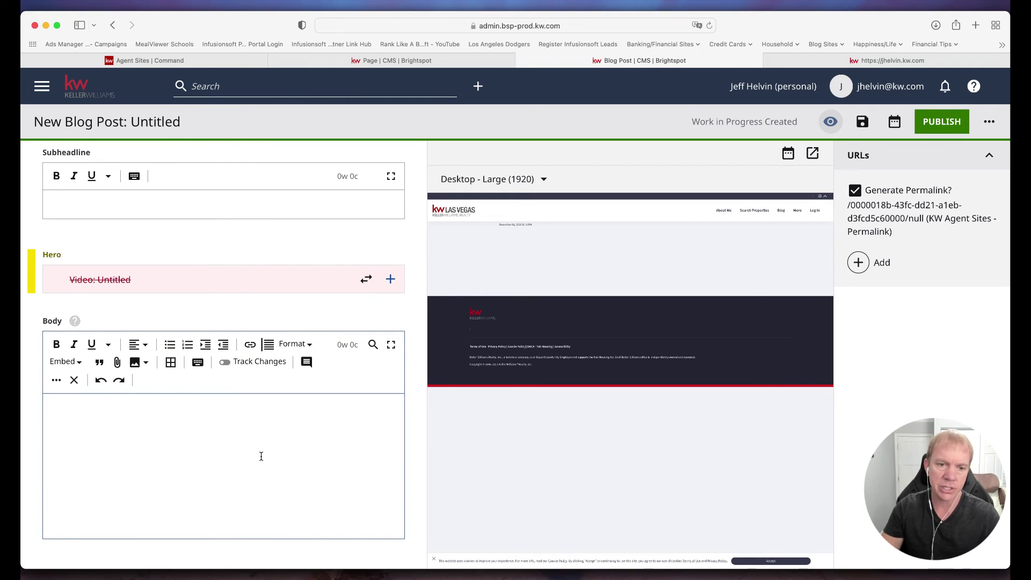
left_click(205, 458)
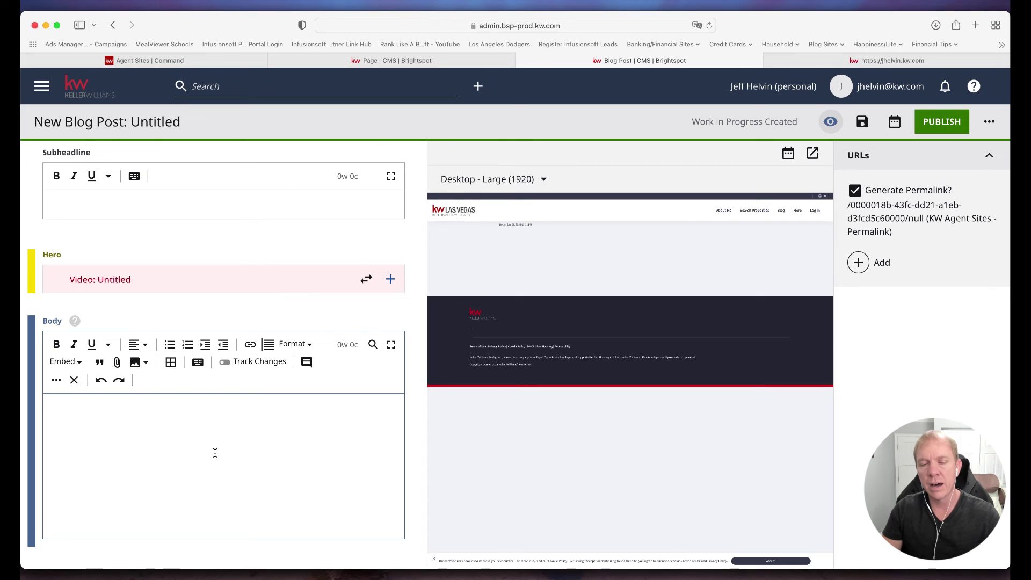
scroll(215, 453, "up", 5)
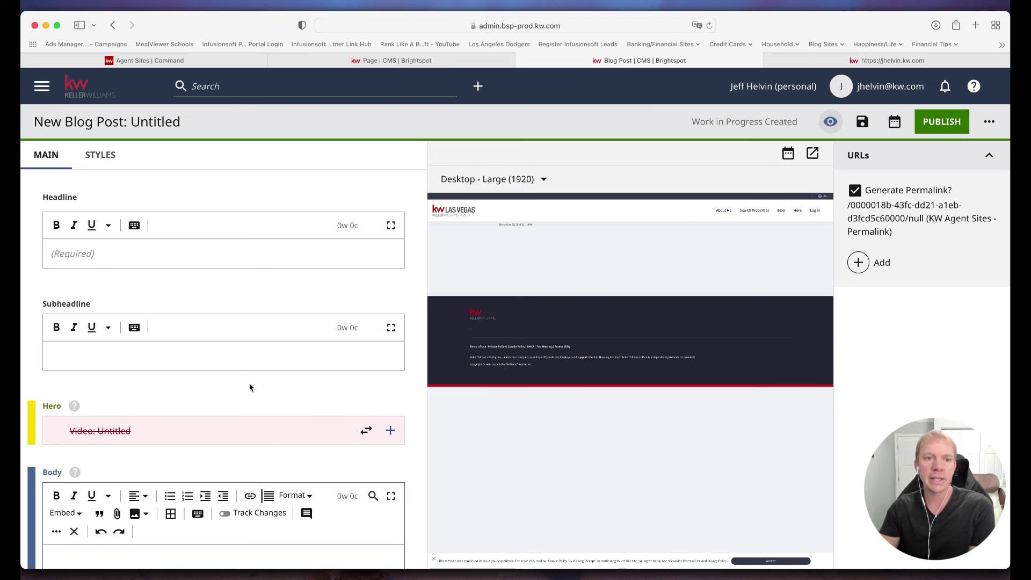
Look over the empty blog post editor, then bring up the site navigation drawer.
scroll(249, 384, "down", 3)
scroll(249, 385, "up", 3)
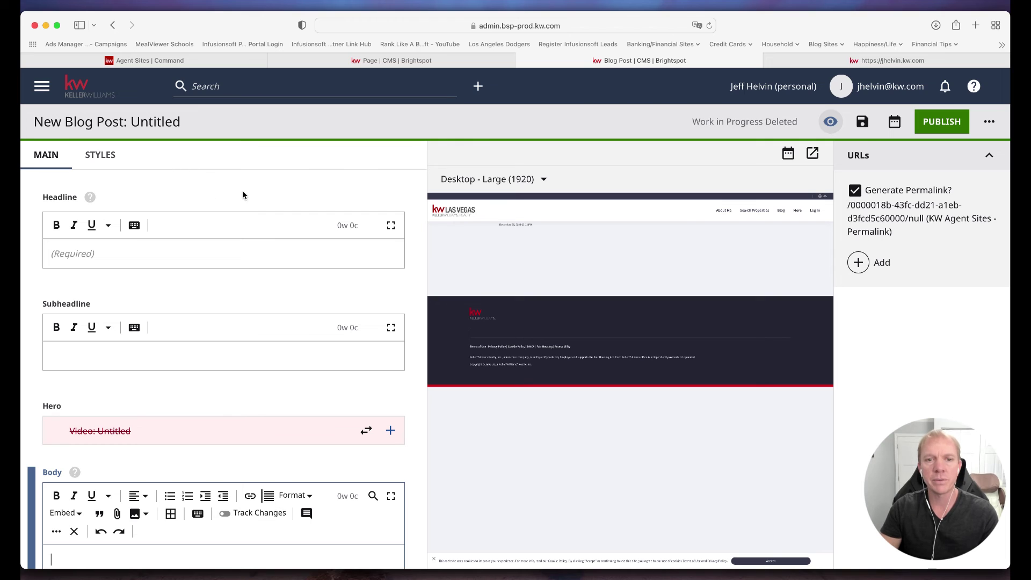
scroll(231, 349, "down", 3)
scroll(234, 344, "up", 3)
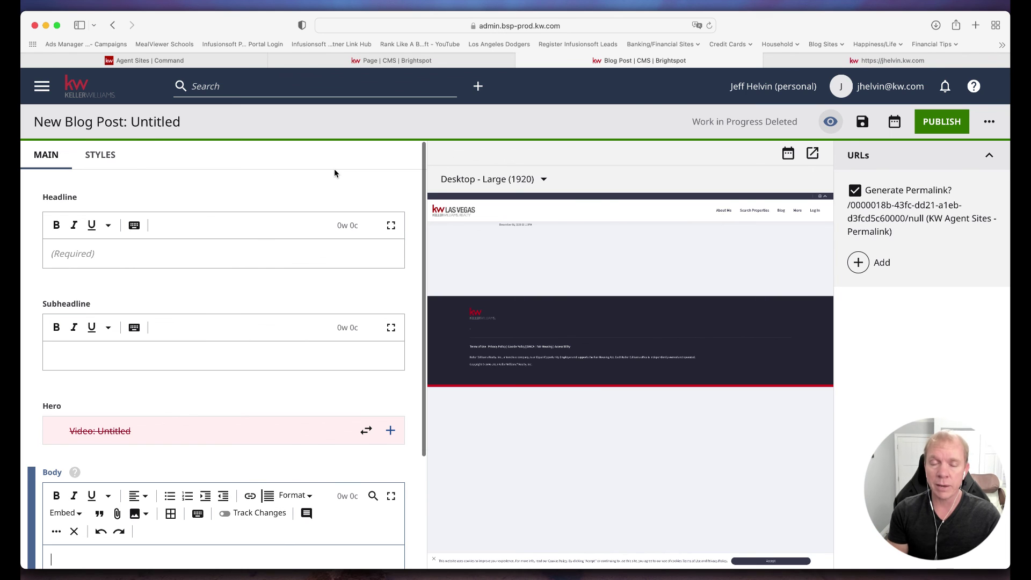
left_click(42, 86)
Return to the CMS dashboard, then switch to the agent's live website browser tab.
left_click(54, 118)
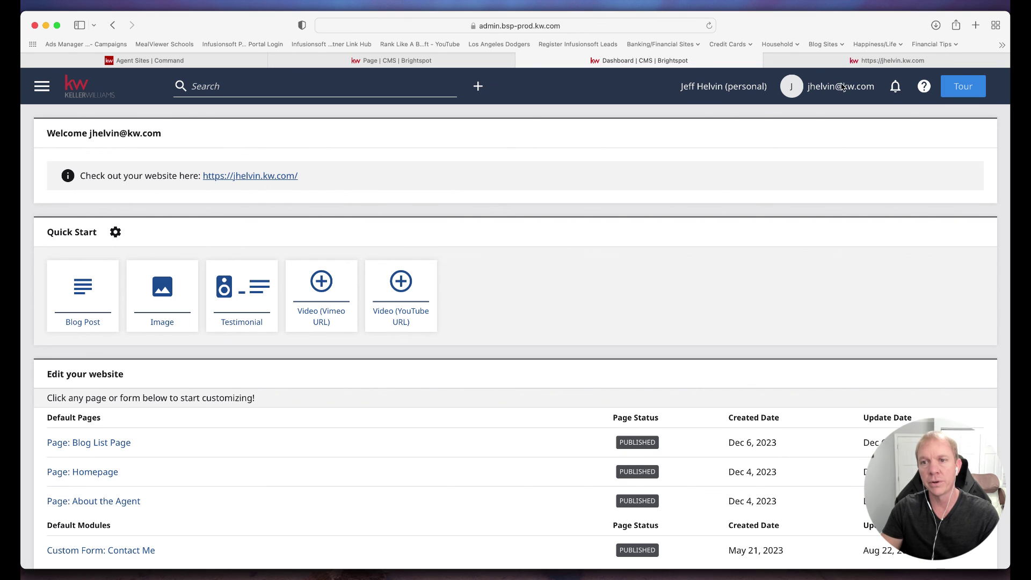
left_click(844, 61)
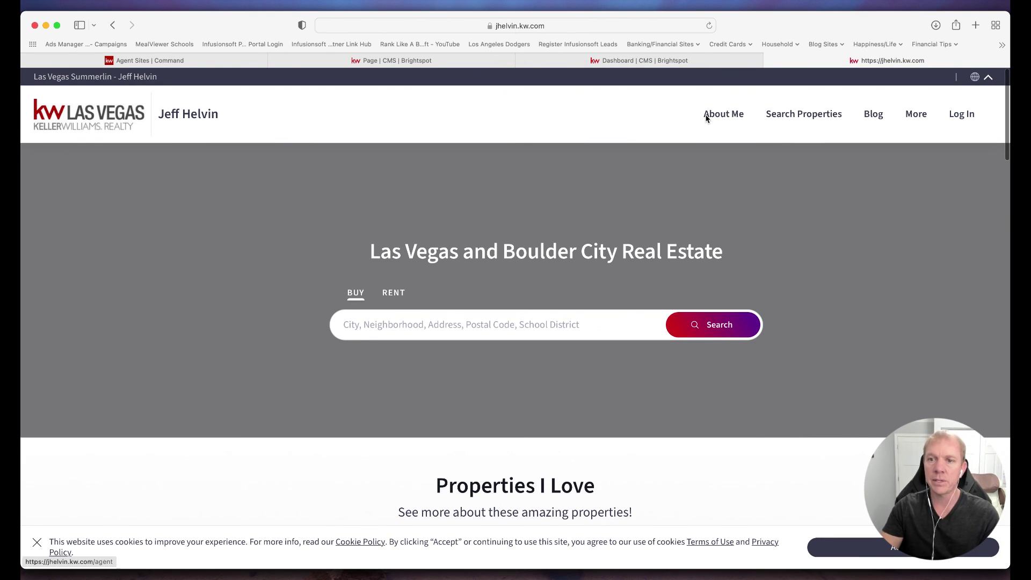
mouse_move(916, 113)
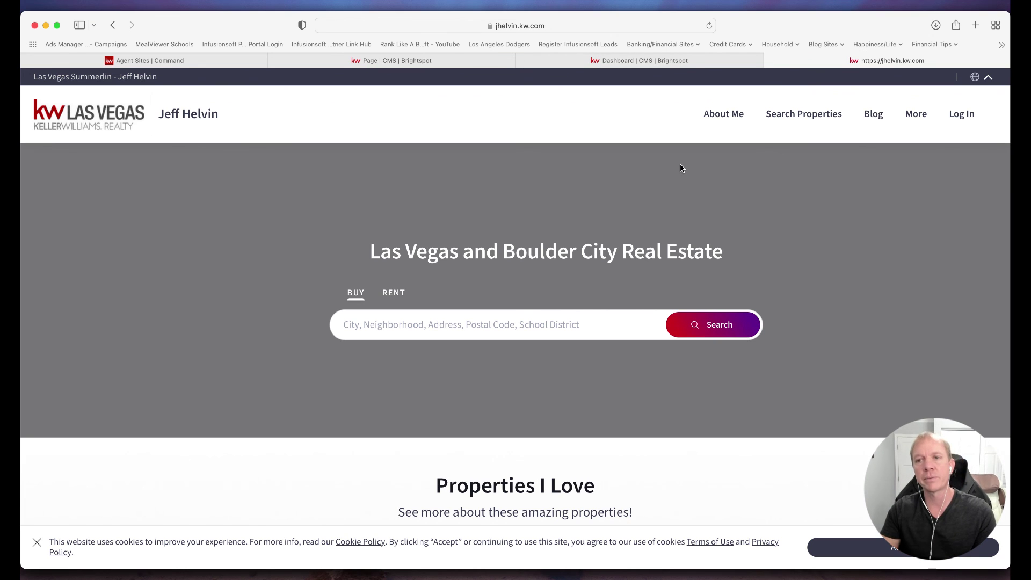
Switch back to the 'Dashboard | CMS | Brightspot' browser tab.
left_click(612, 61)
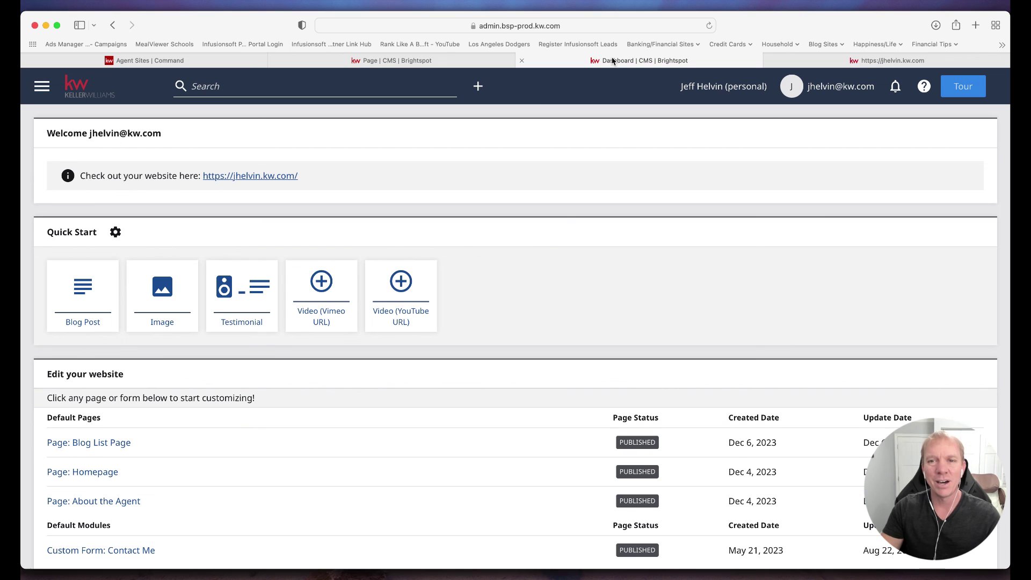